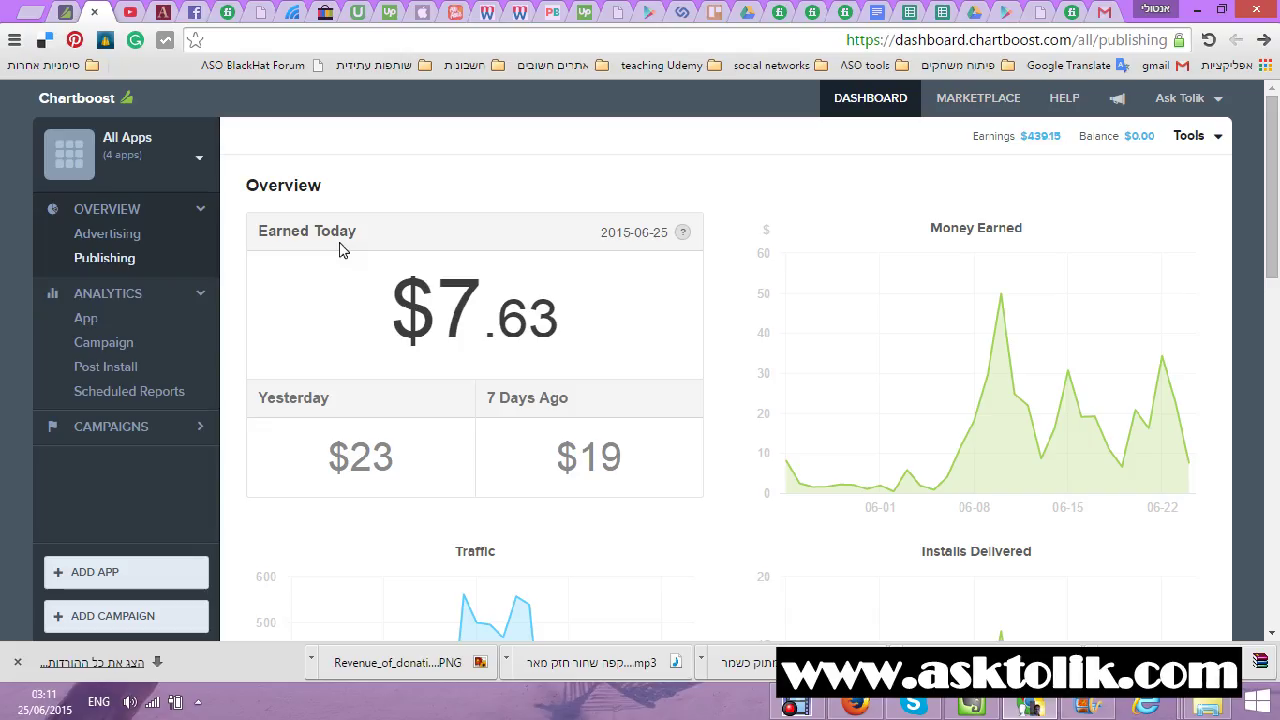
Step: Scroll through the Publishing overview charts, then open Analytics > Campaign for today's figures
left_click(798, 299)
scroll(1150, 345, "down", 4)
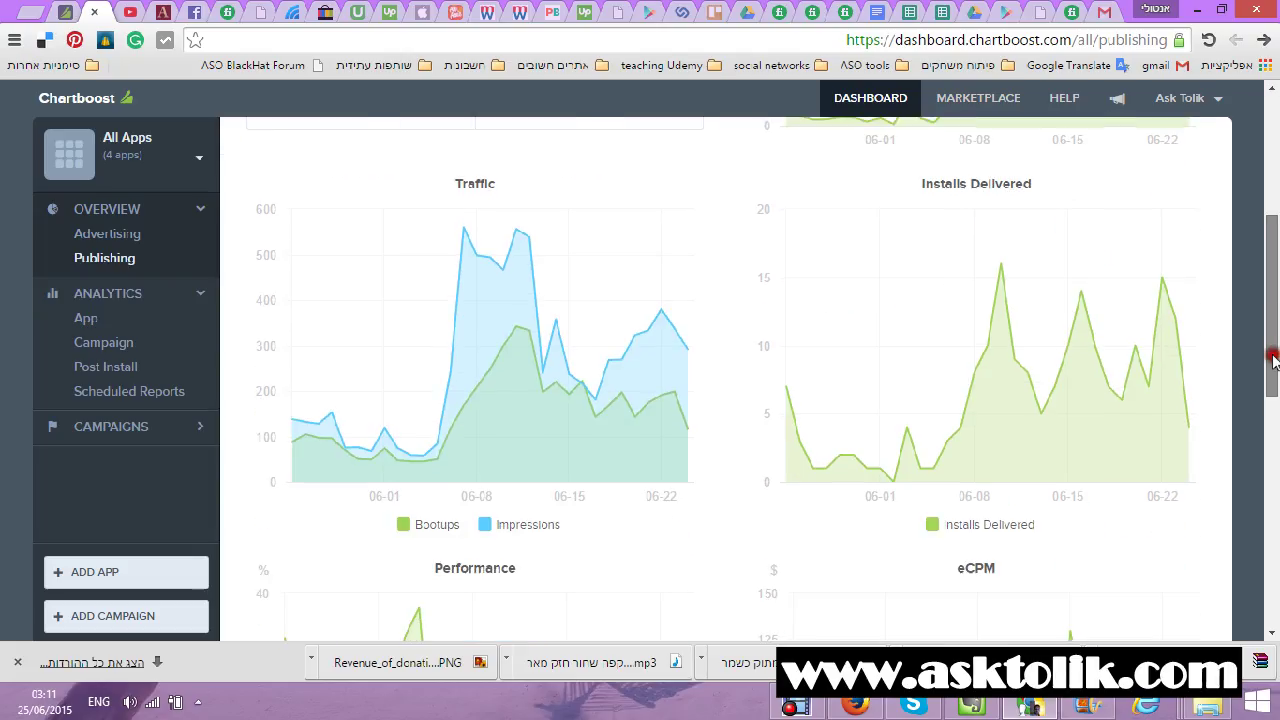
left_click_drag(1273, 360, 1272, 475)
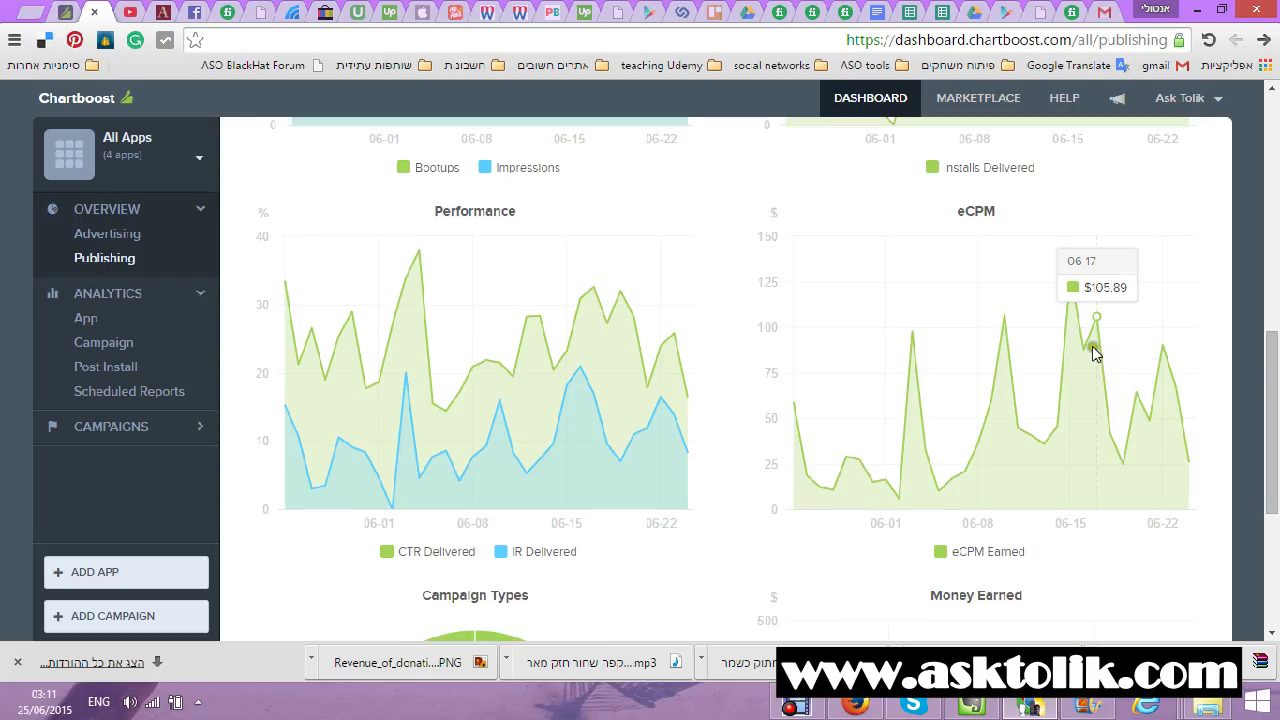
left_click(1131, 346)
scroll(880, 360, "down", 3)
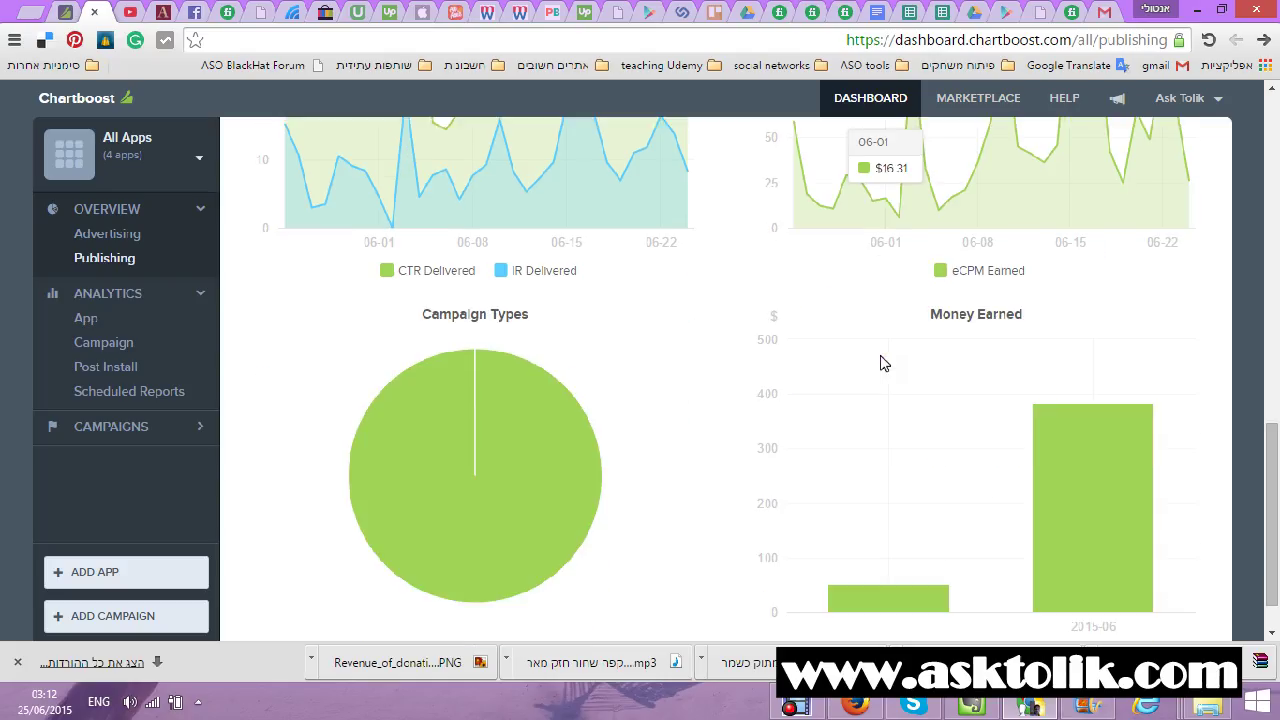
scroll(414, 370, "up", 3)
scroll(430, 364, "up", 2)
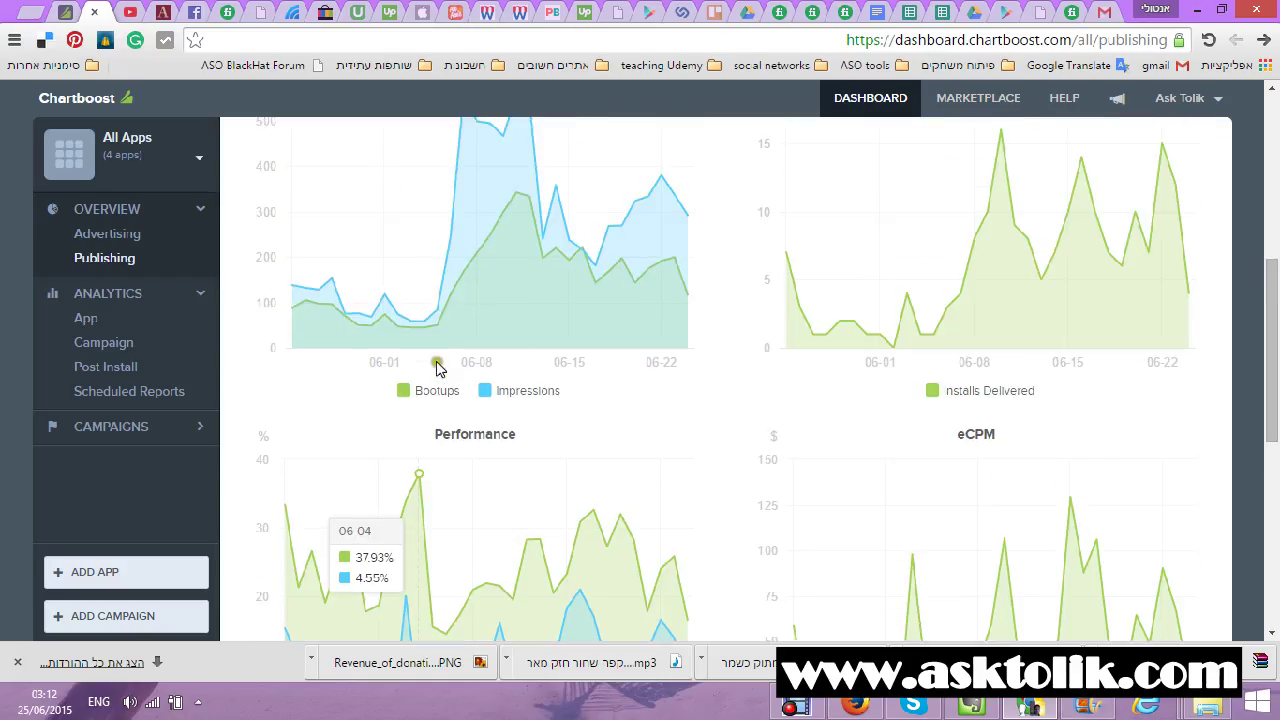
scroll(416, 365, "up", 2)
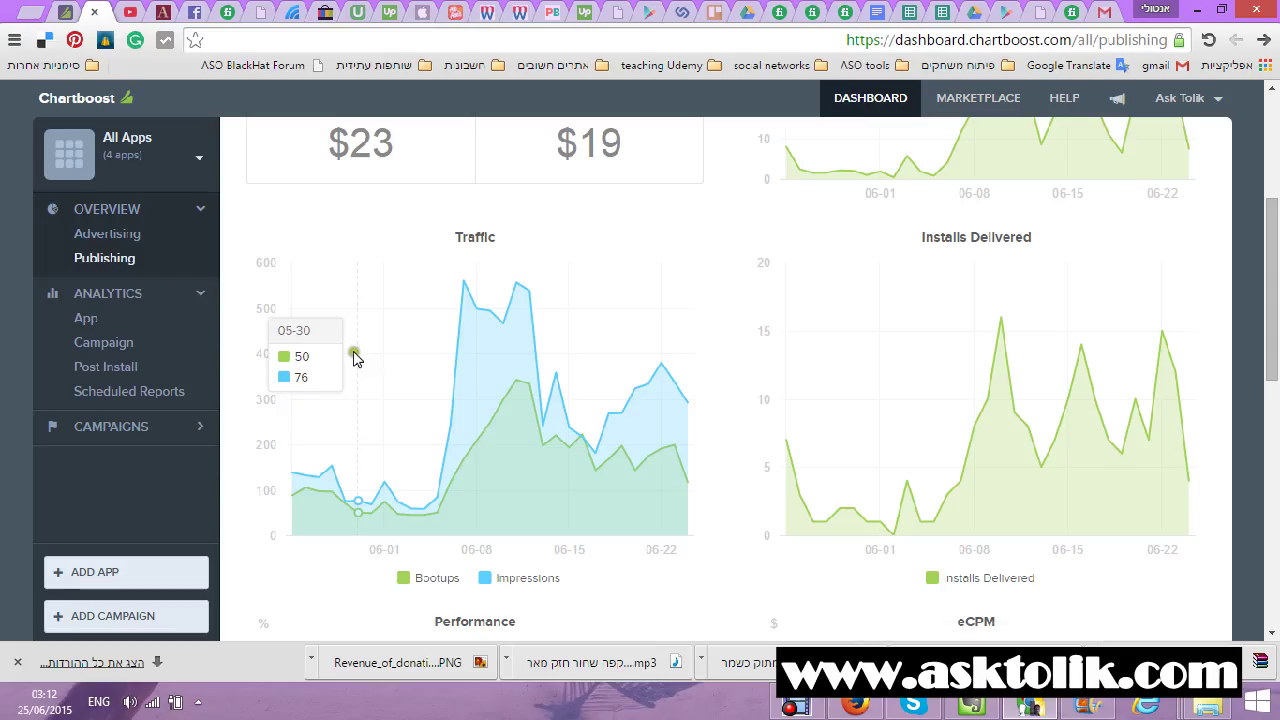
scroll(433, 337, "up", 2)
scroll(435, 338, "up", 1)
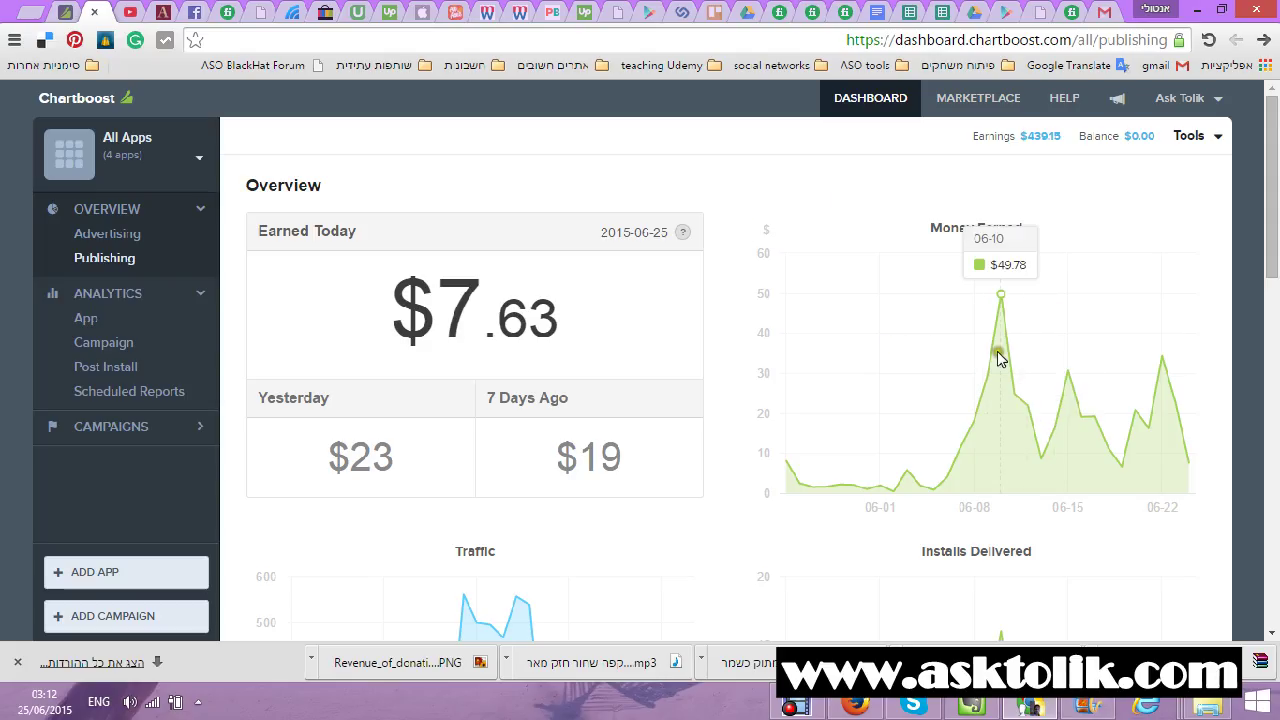
left_click(84, 354)
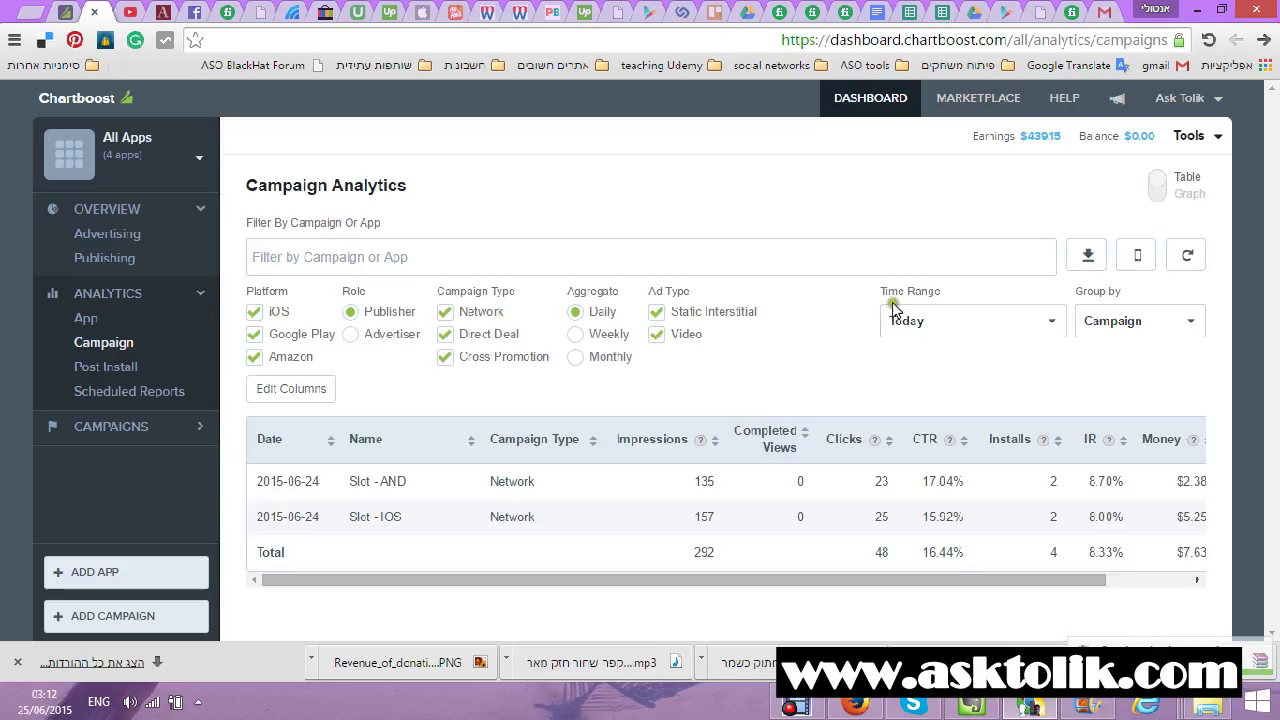
Step: Show yesterday's campaign analytics filtered to the Slot - IOS campaign and refresh
left_click(933, 323)
left_click(940, 389)
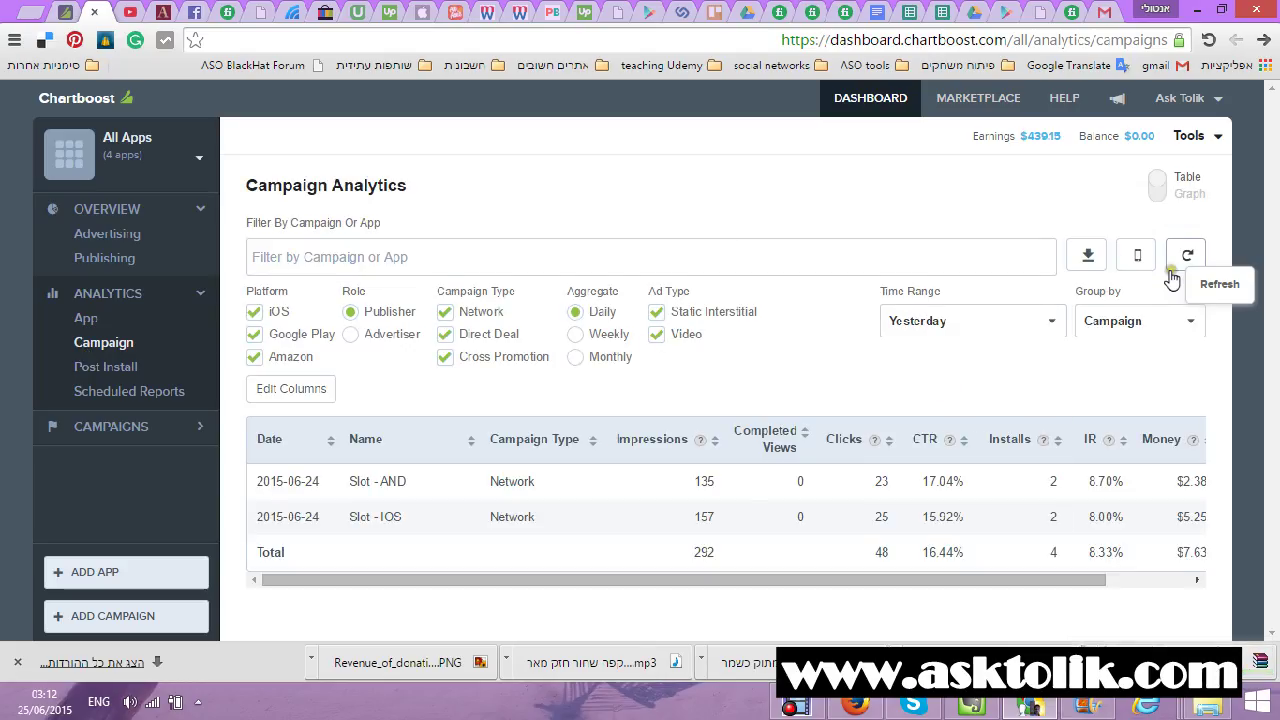
left_click(1175, 272)
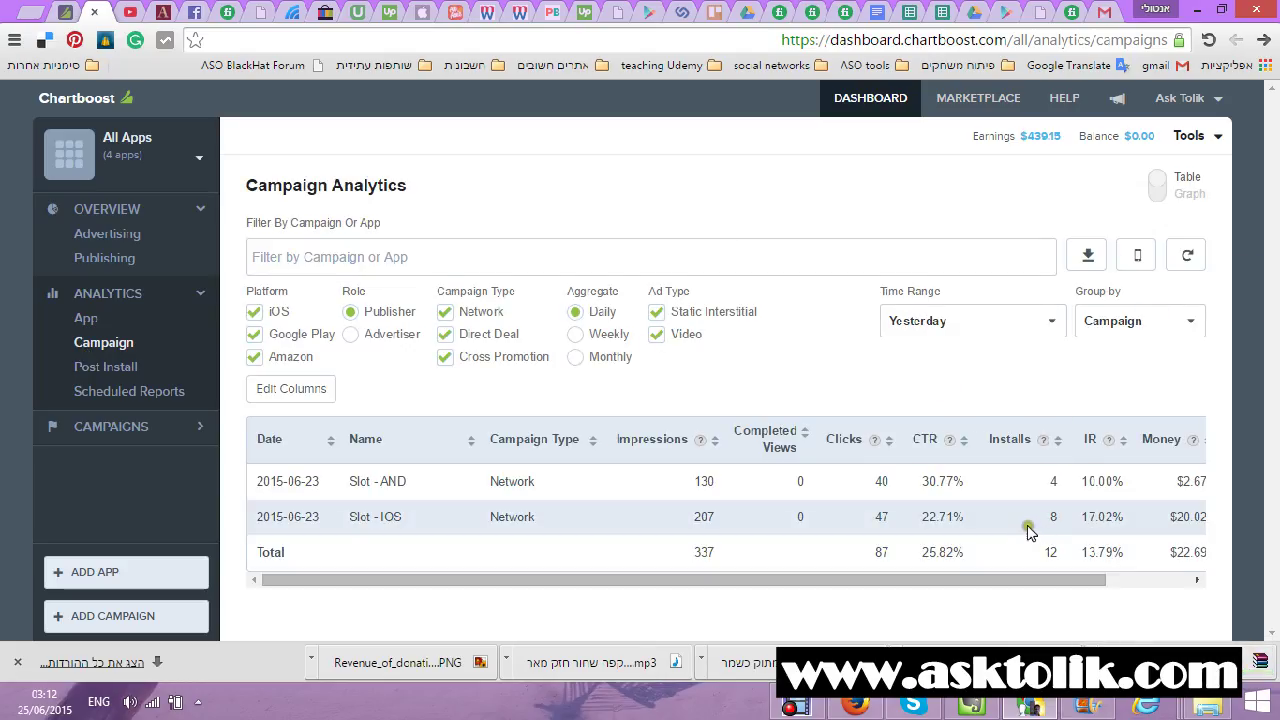
left_click(366, 263)
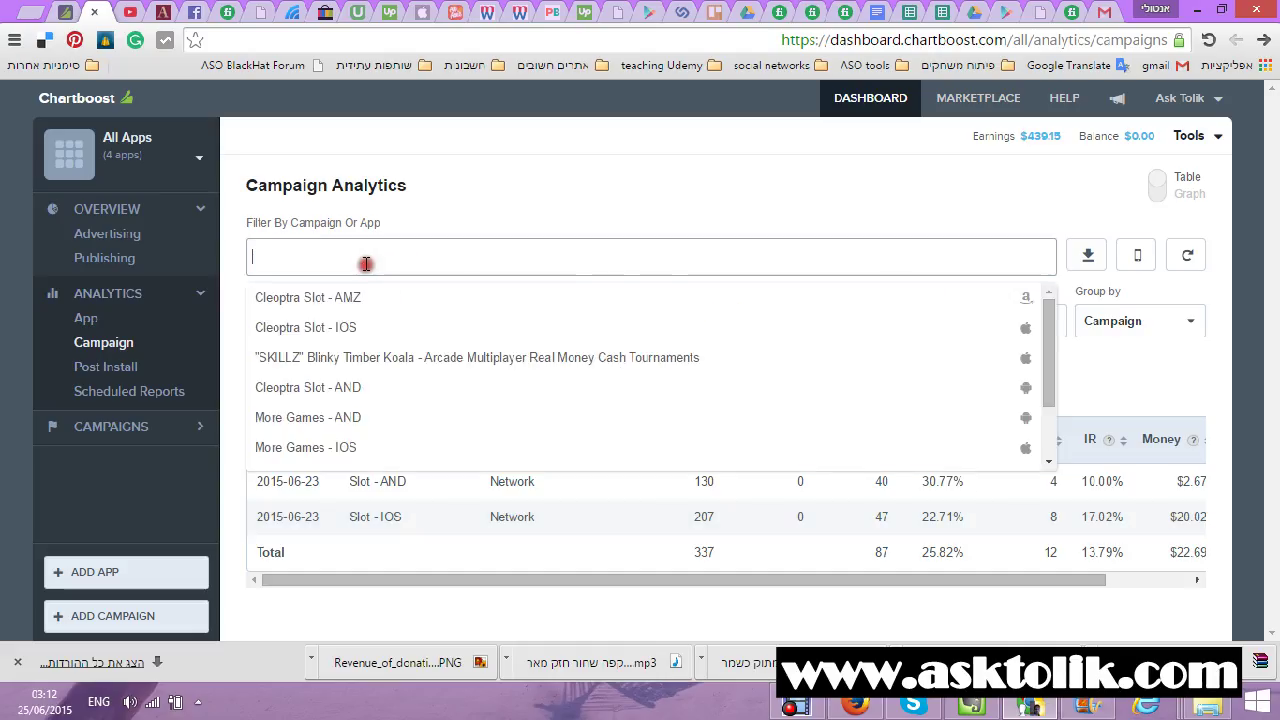
type("slot")
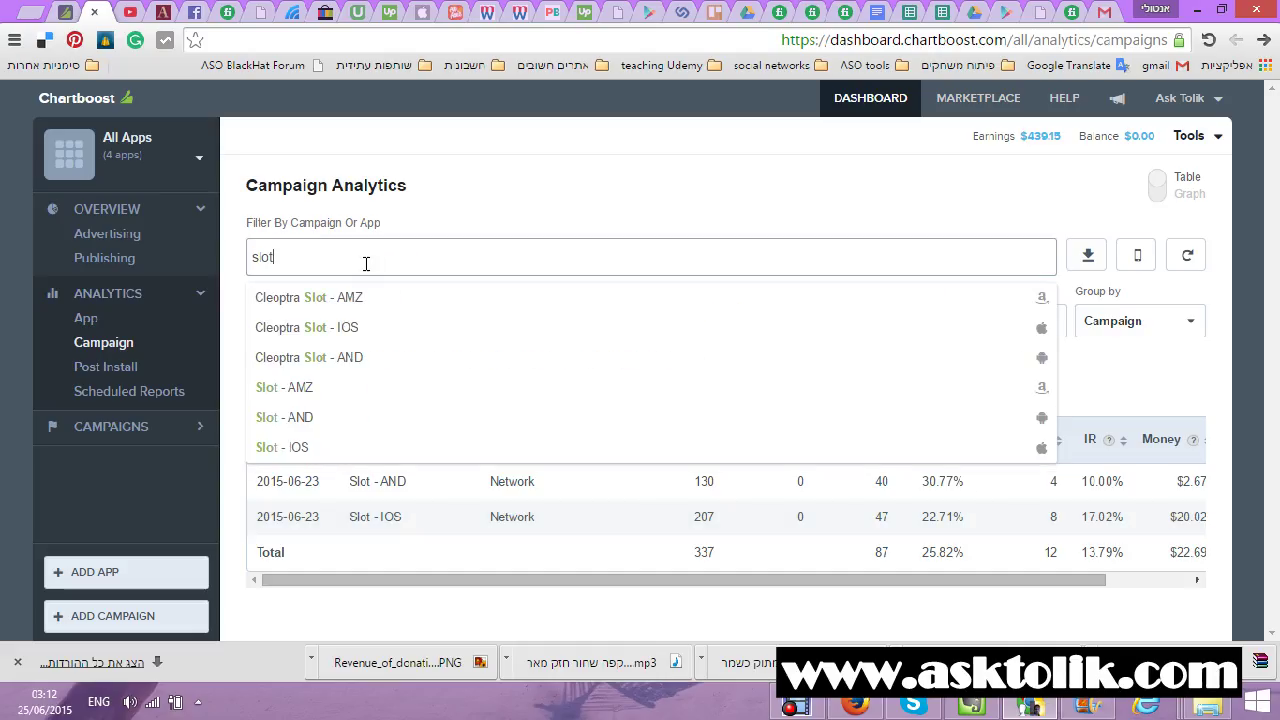
left_click(357, 445)
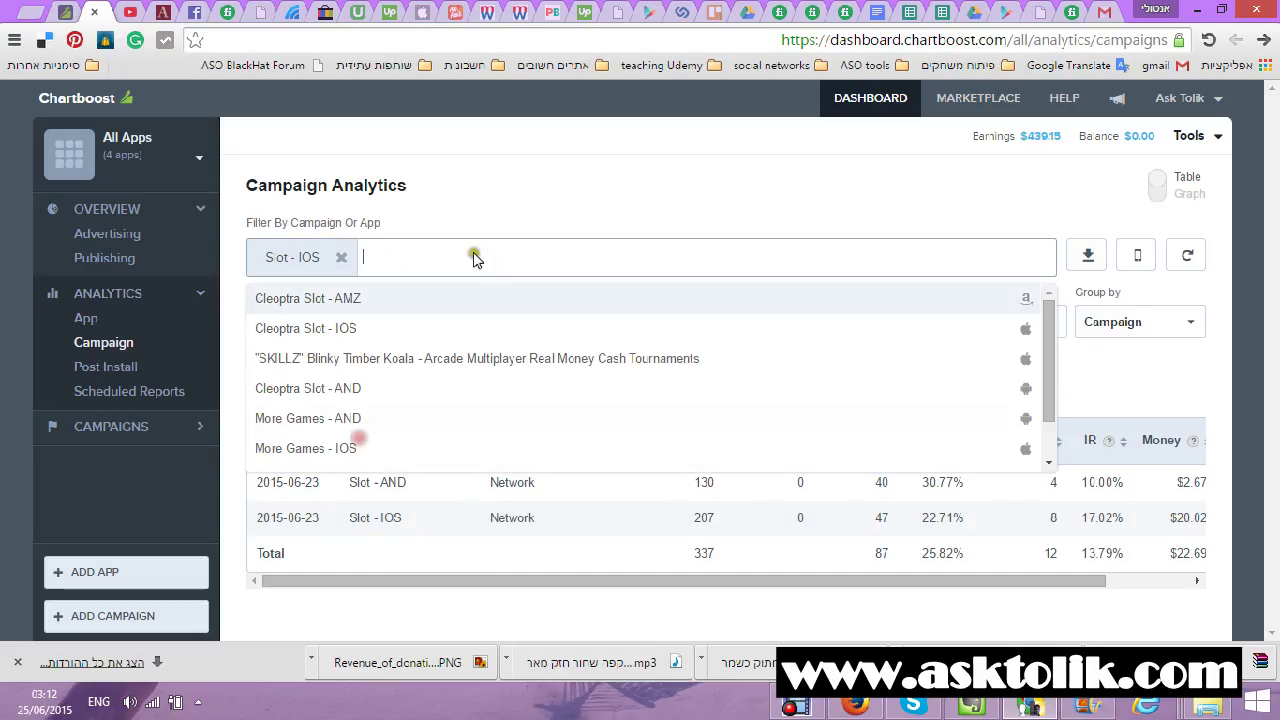
left_click(507, 203)
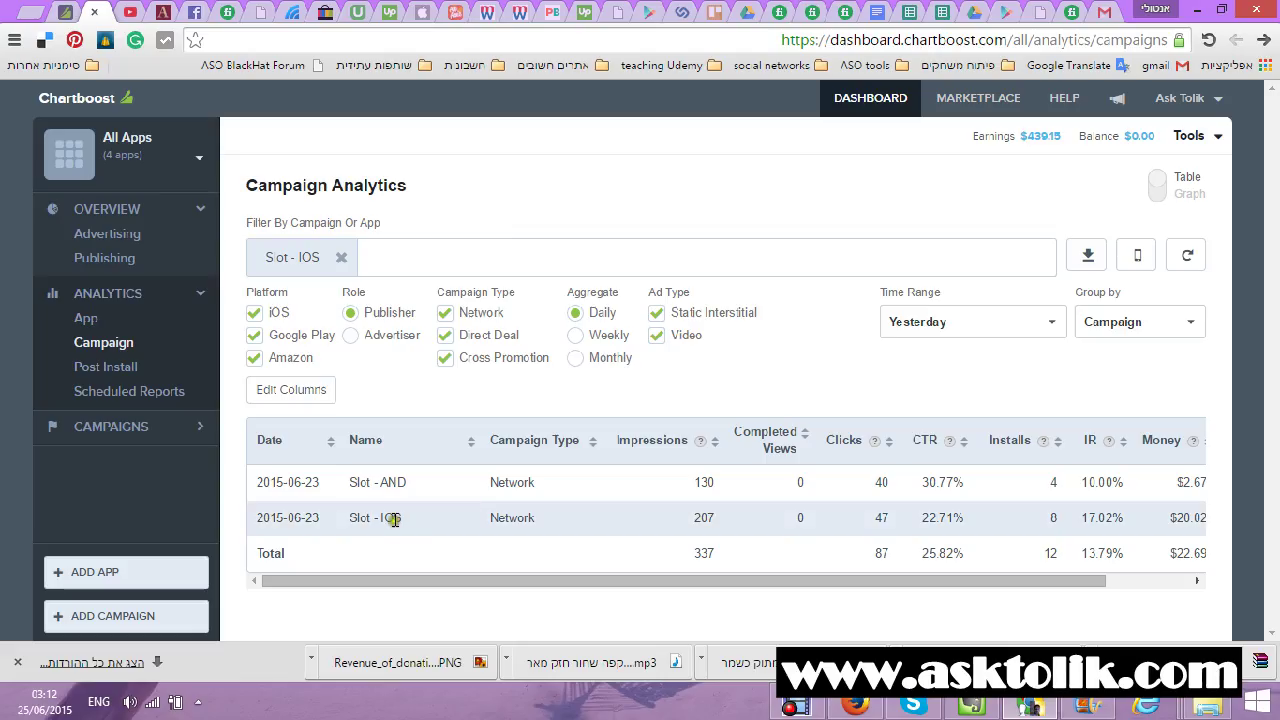
left_click(1182, 254)
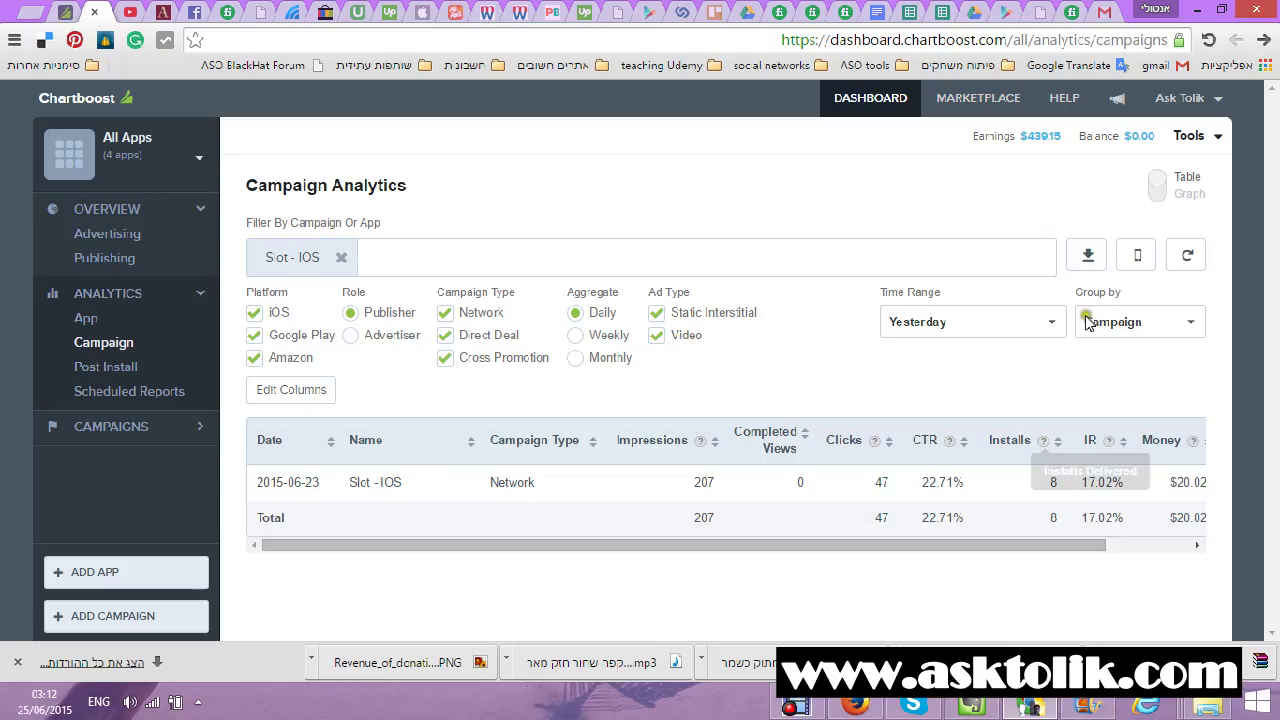
Step: Request the Device Installs report, download it, and open it in Excel
left_click(1136, 258)
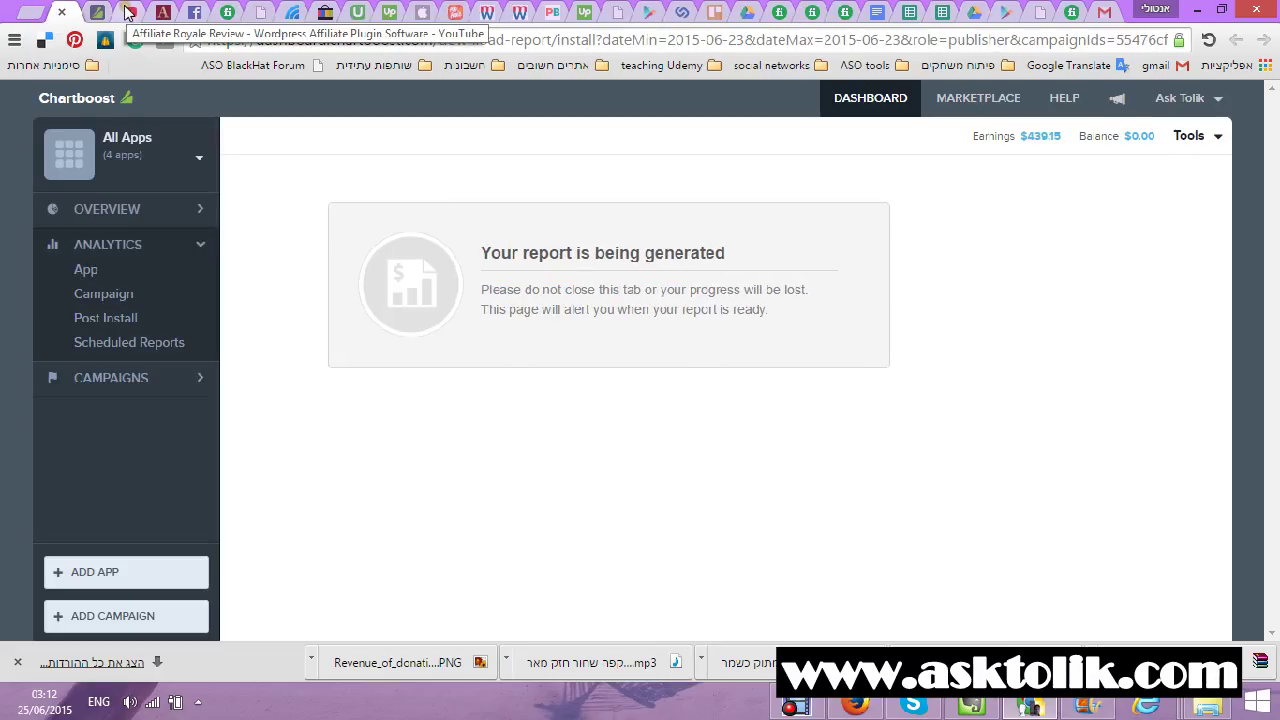
left_click(790, 708)
left_click(363, 594)
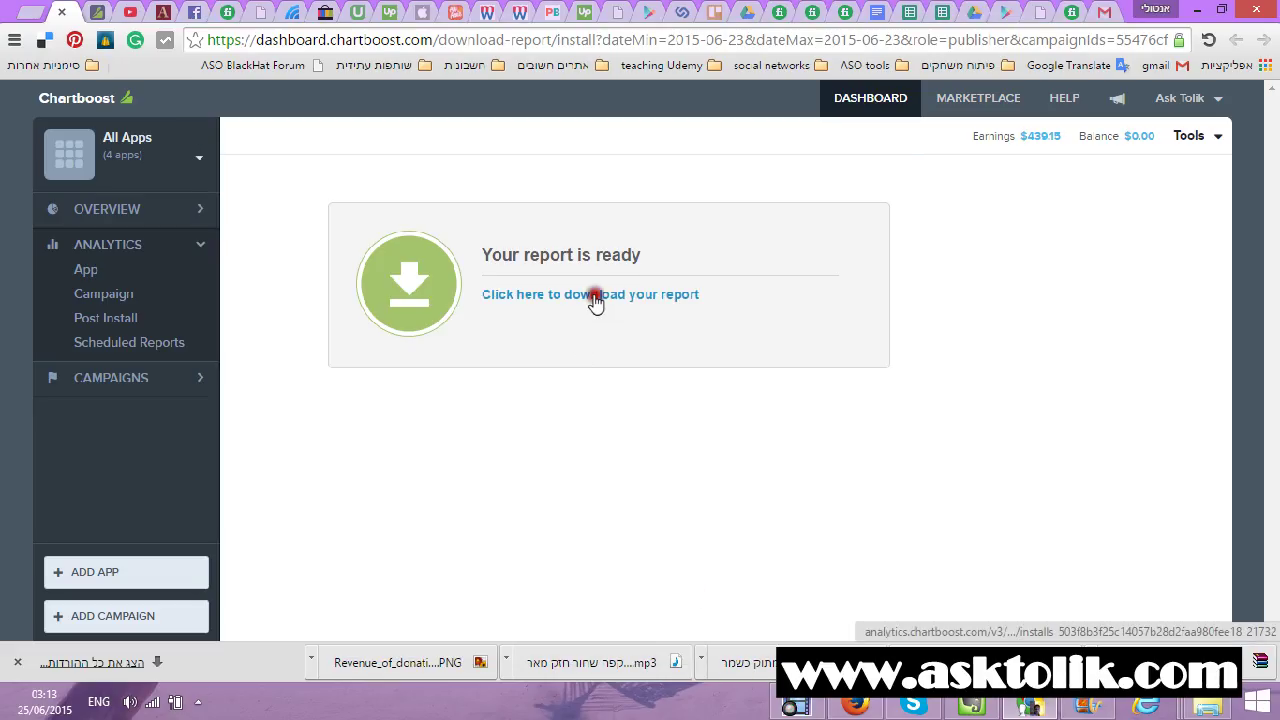
left_click(594, 302)
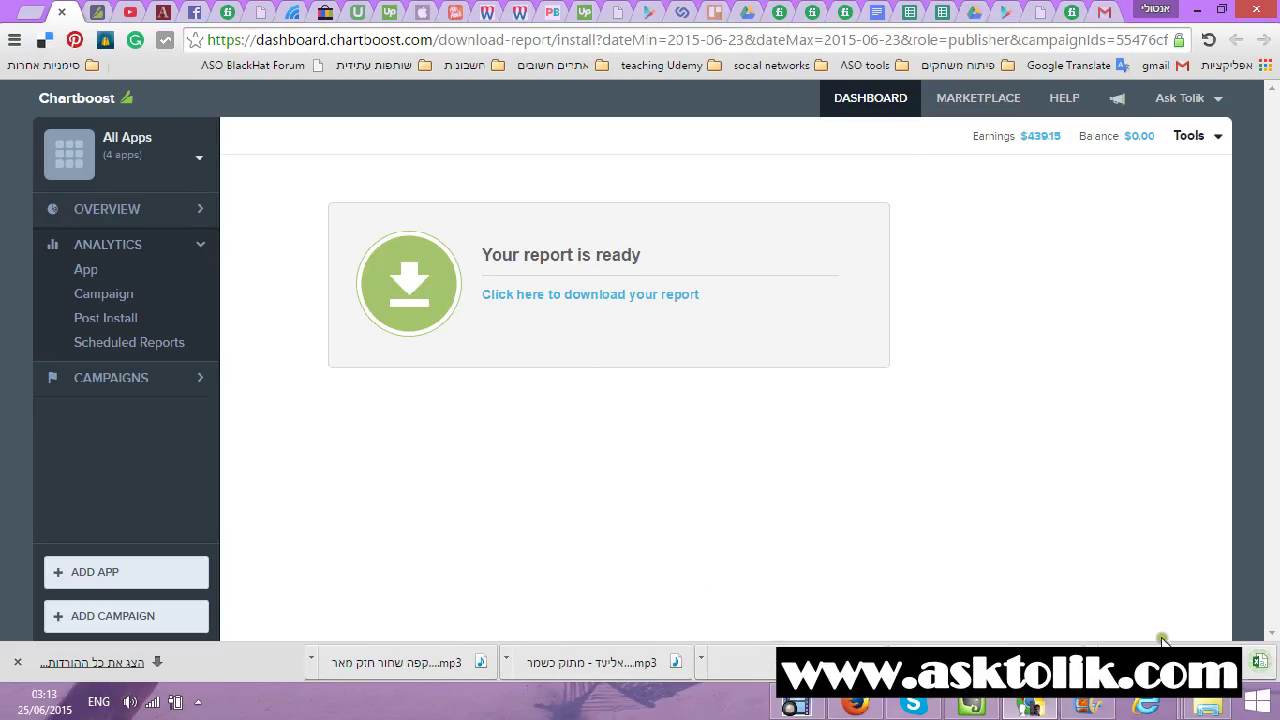
left_click(1165, 662)
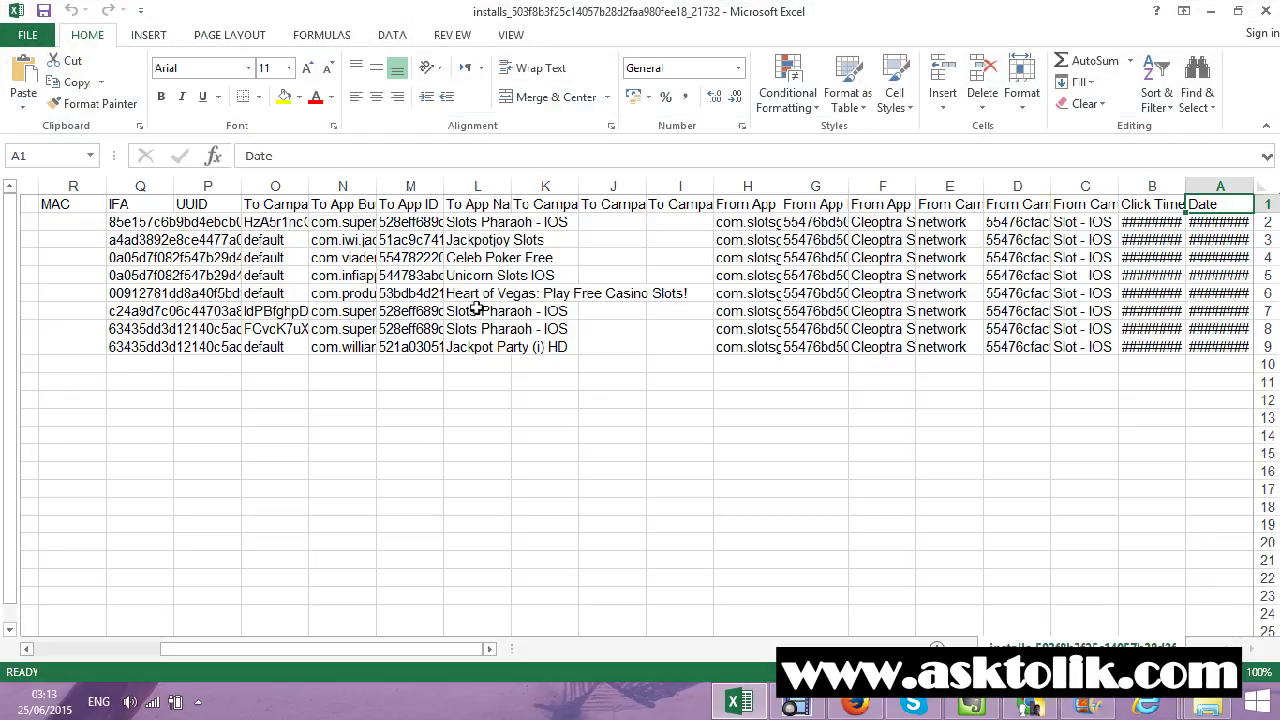
Step: Delete the cell range J1:D9 from the installs sheet
left_click_drag(614, 205, 1017, 345)
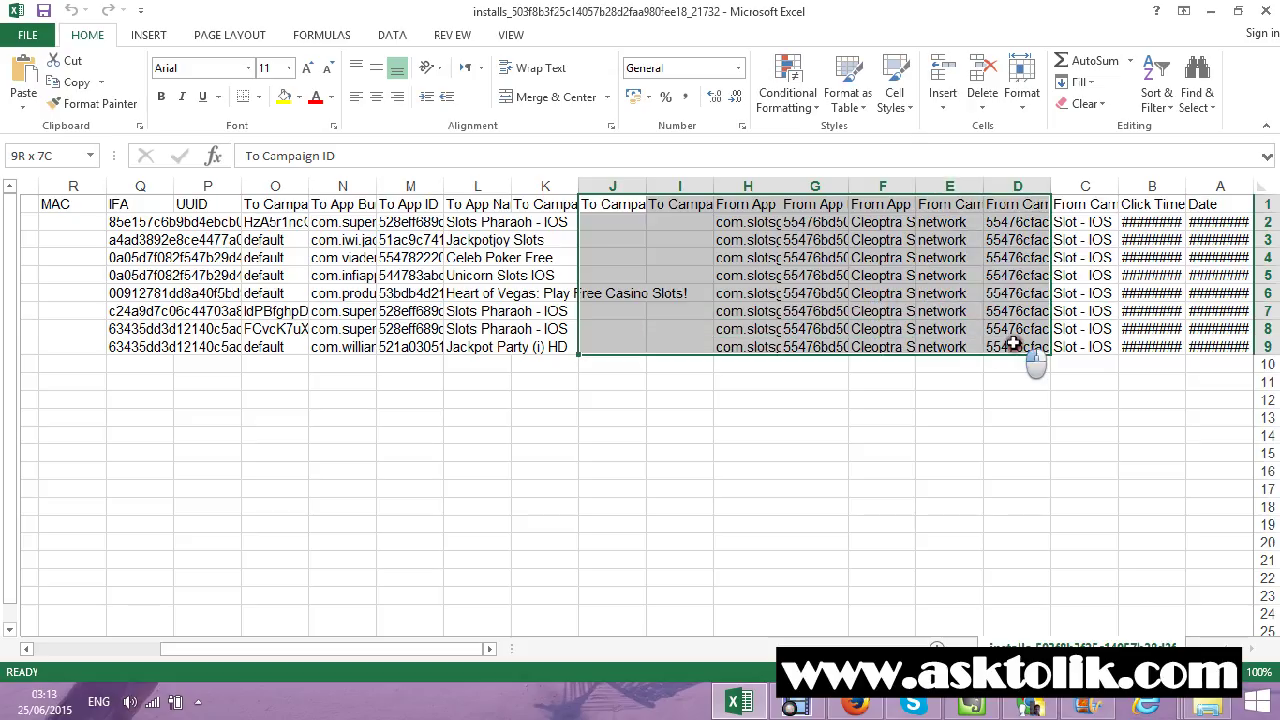
right_click(754, 205)
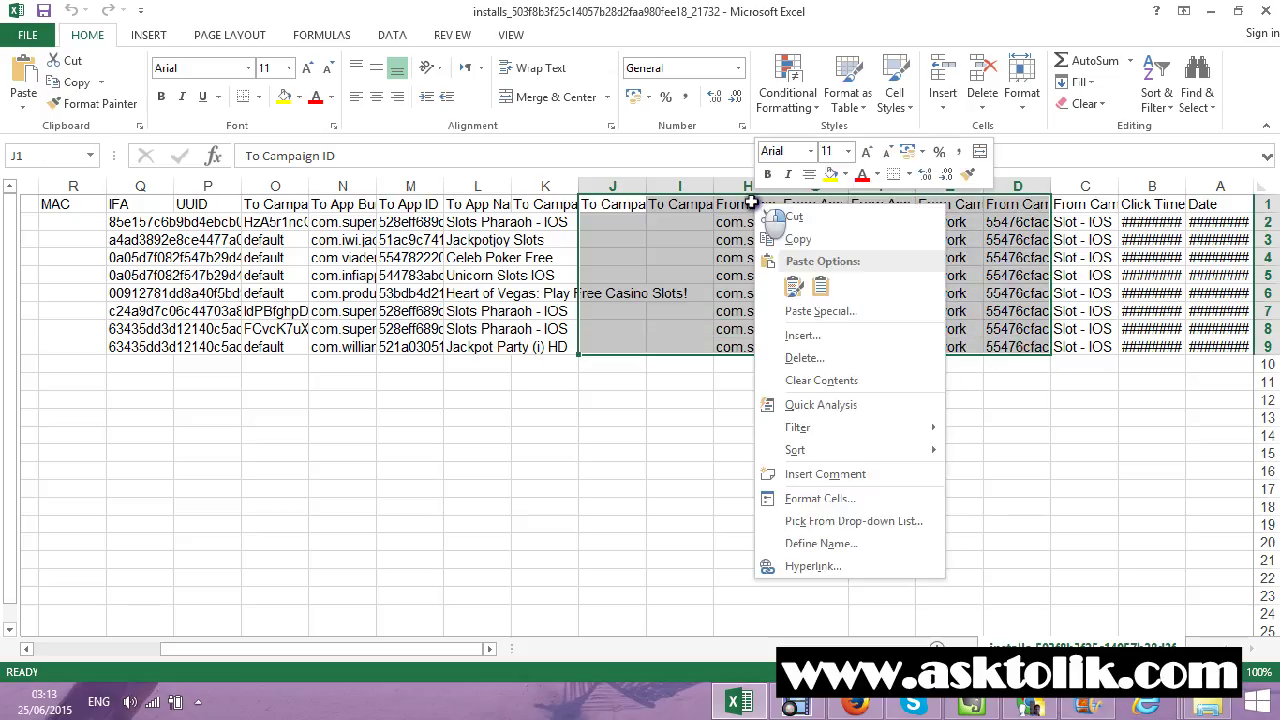
left_click(836, 358)
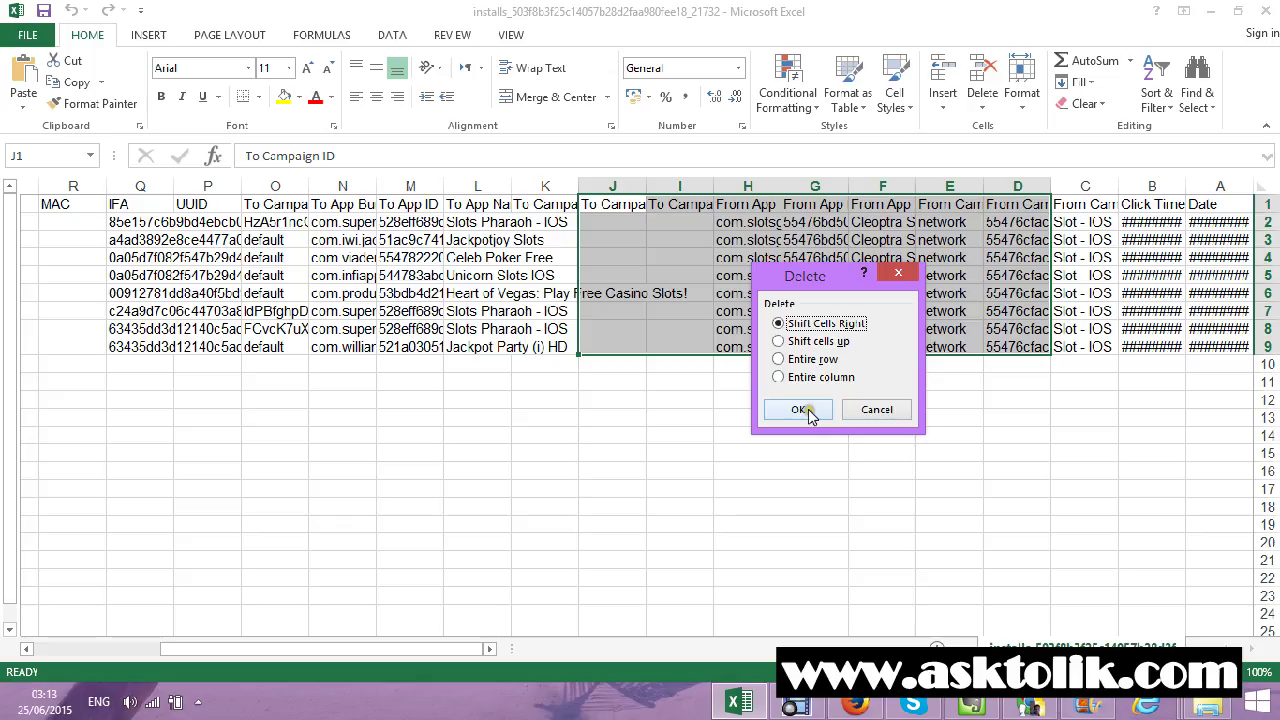
left_click(800, 410)
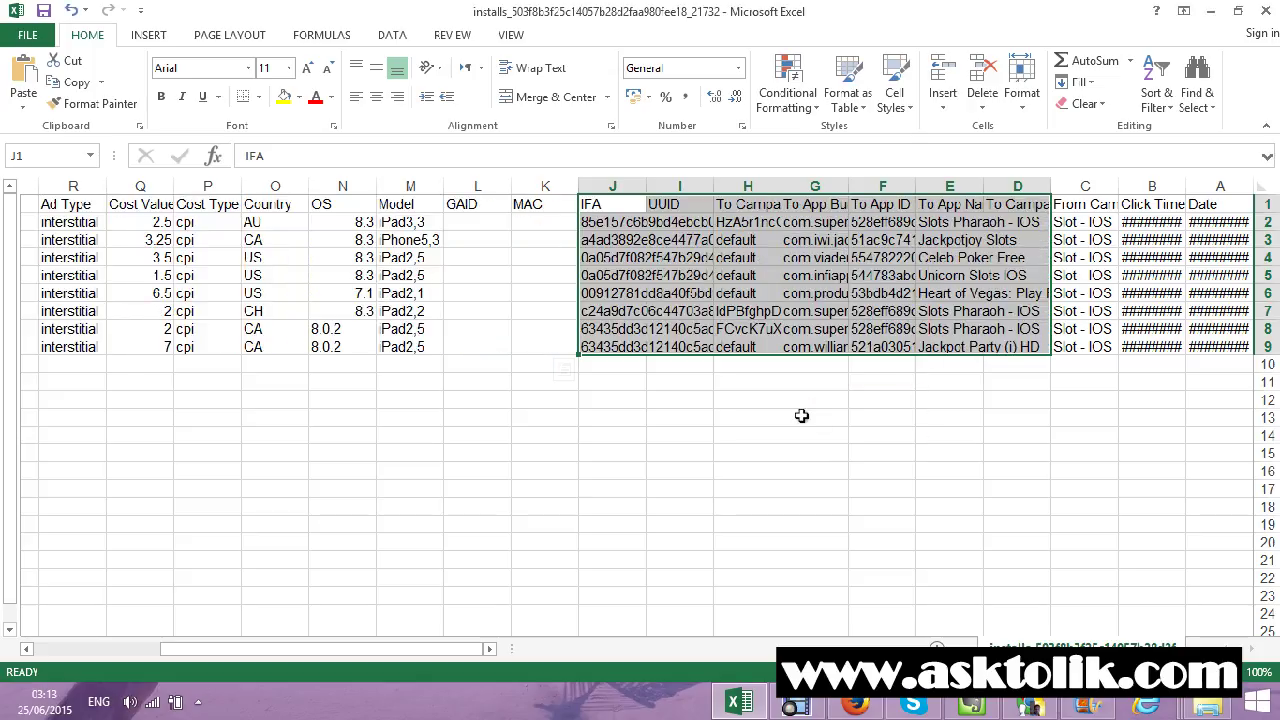
left_click(490, 558)
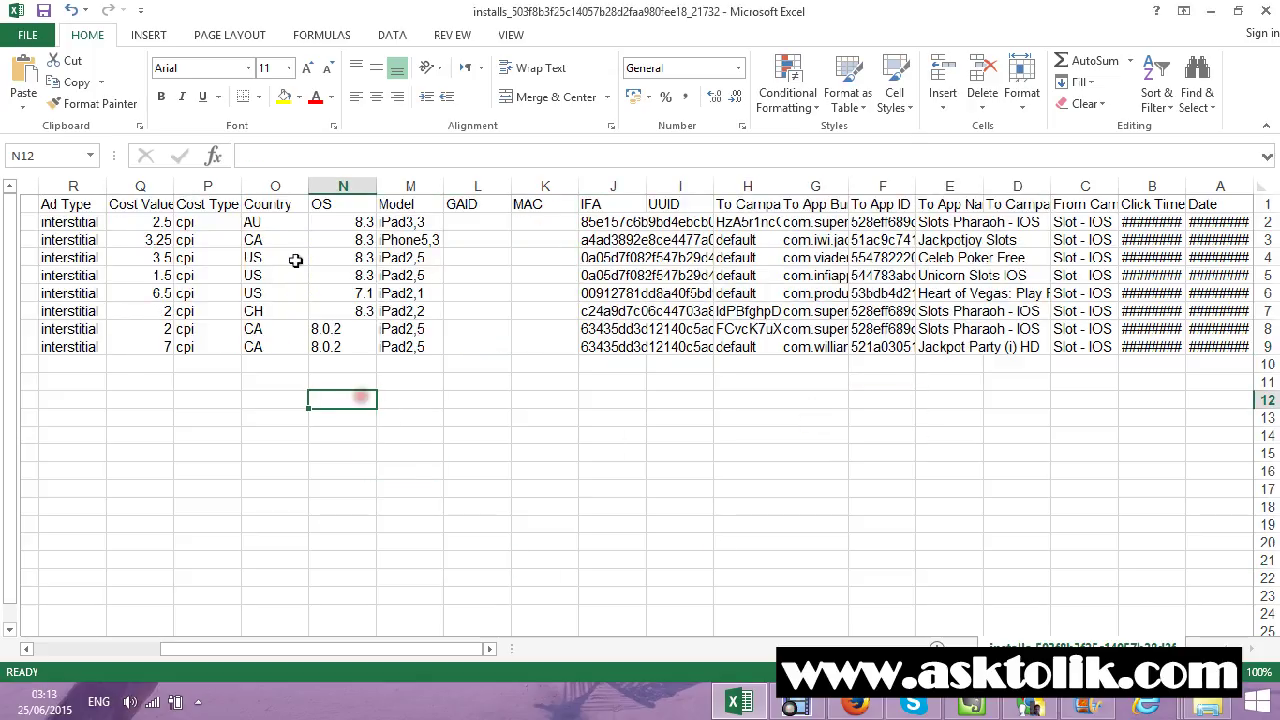
Step: Inspect the Country and app name columns, then close the workbook without saving
left_click_drag(278, 224, 302, 358)
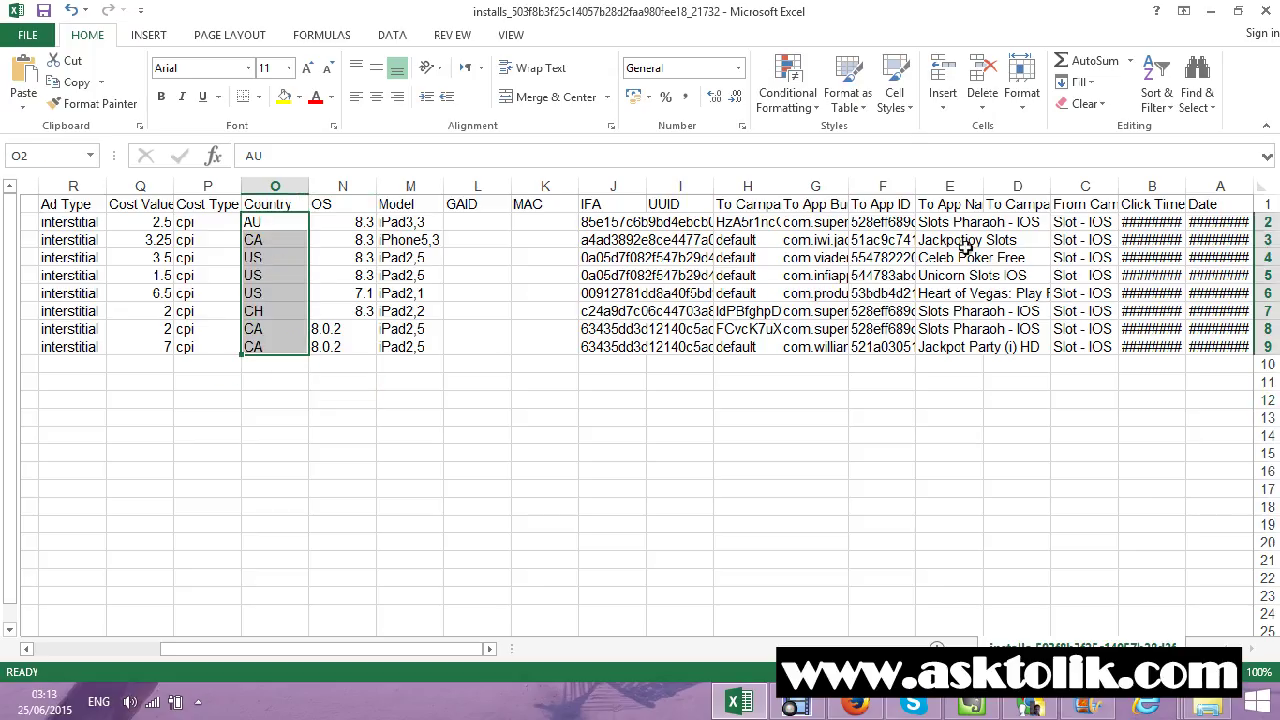
left_click_drag(973, 222, 950, 340)
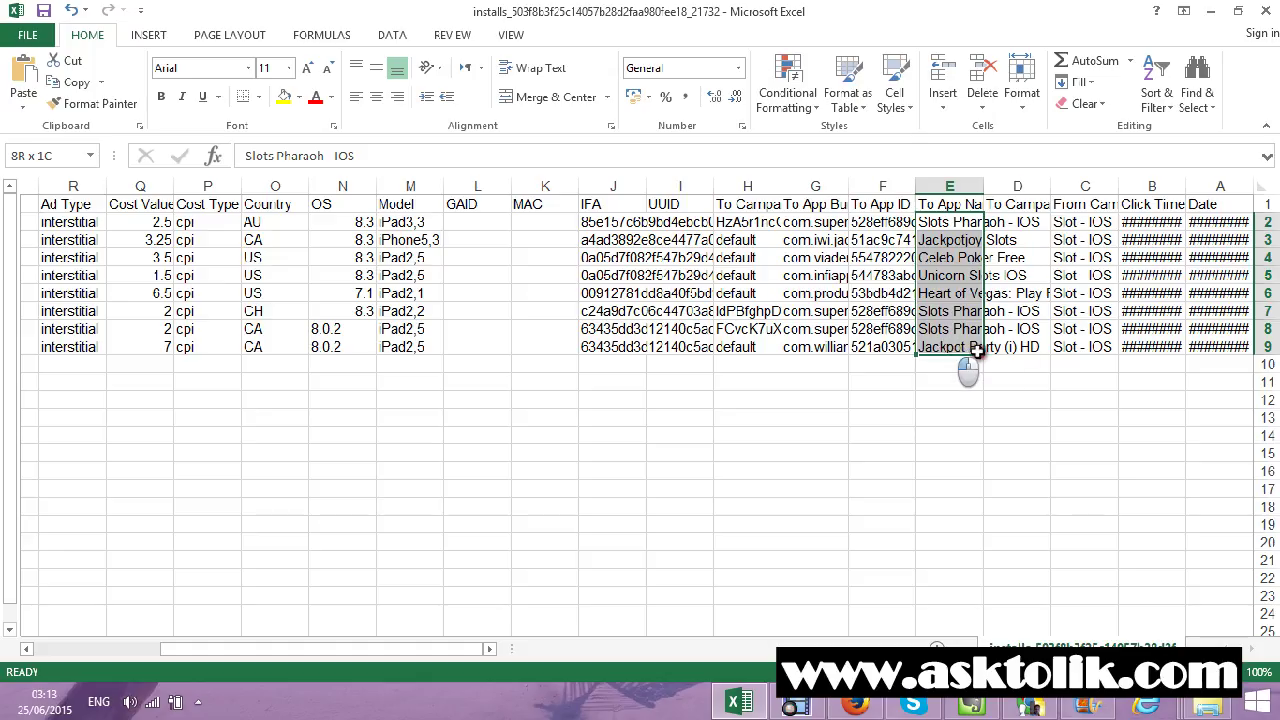
left_click_drag(950, 340, 988, 348)
left_click(975, 398)
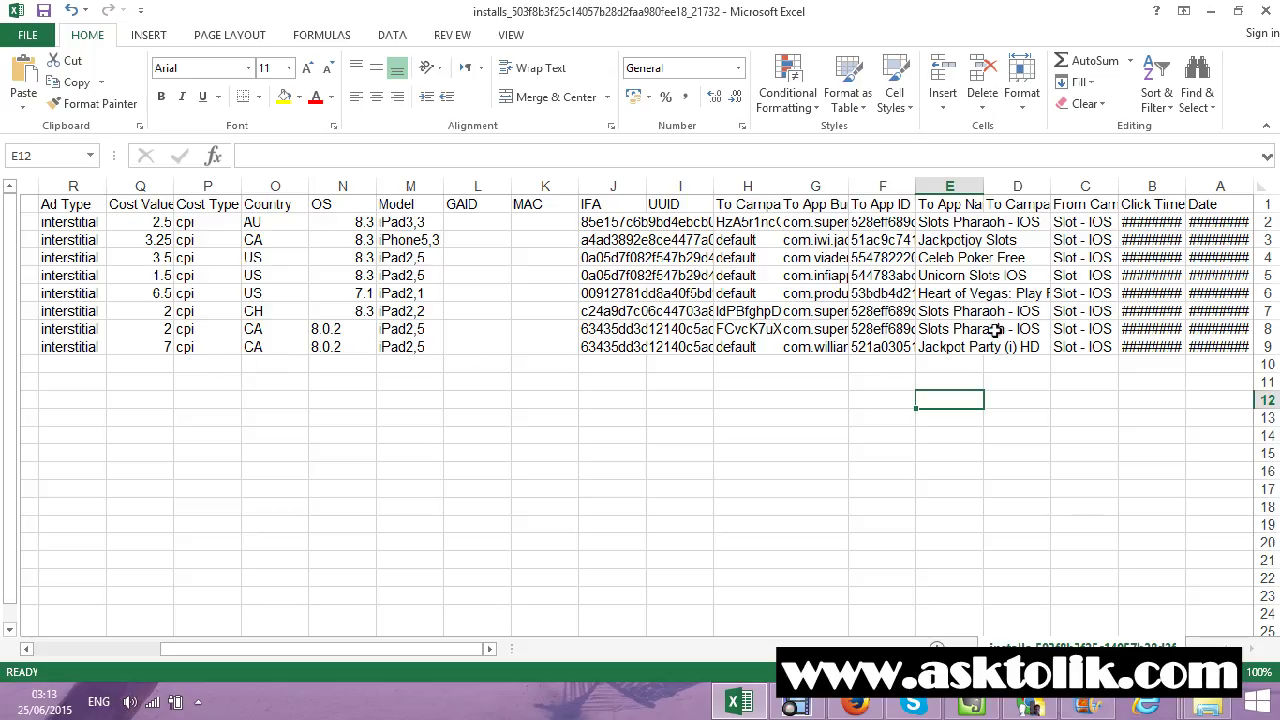
left_click(272, 312)
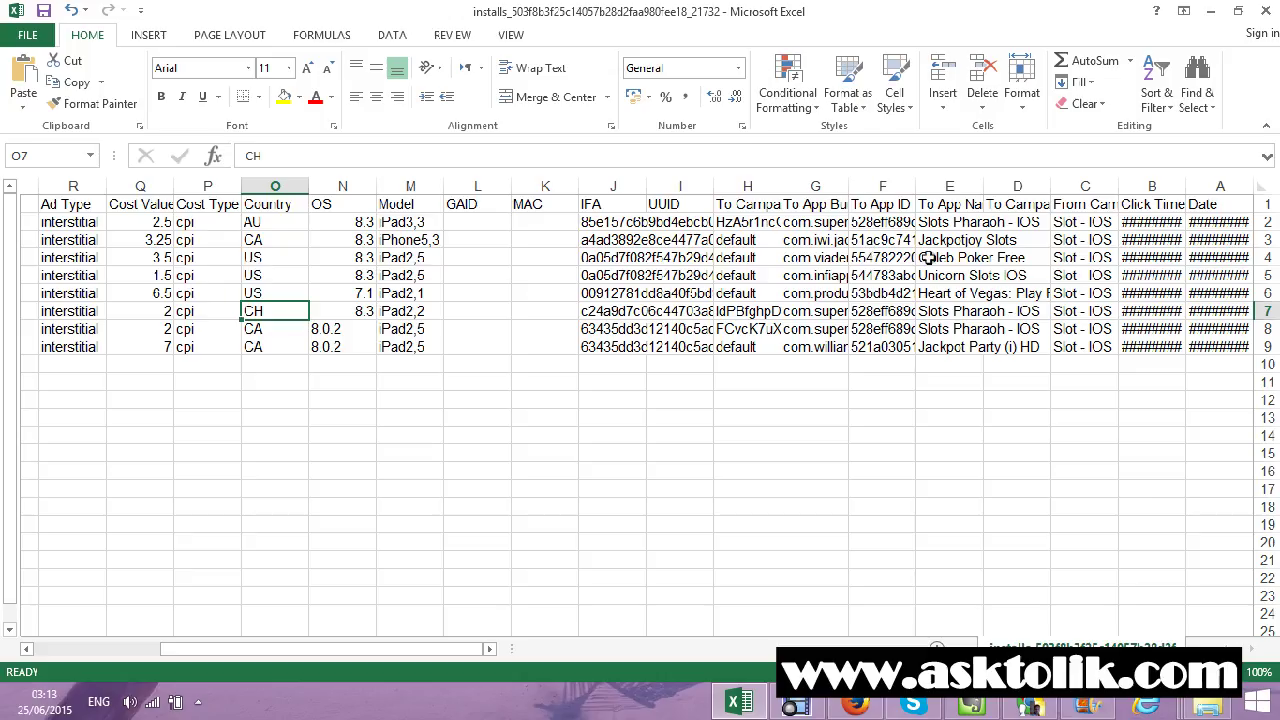
left_click_drag(929, 258, 994, 257)
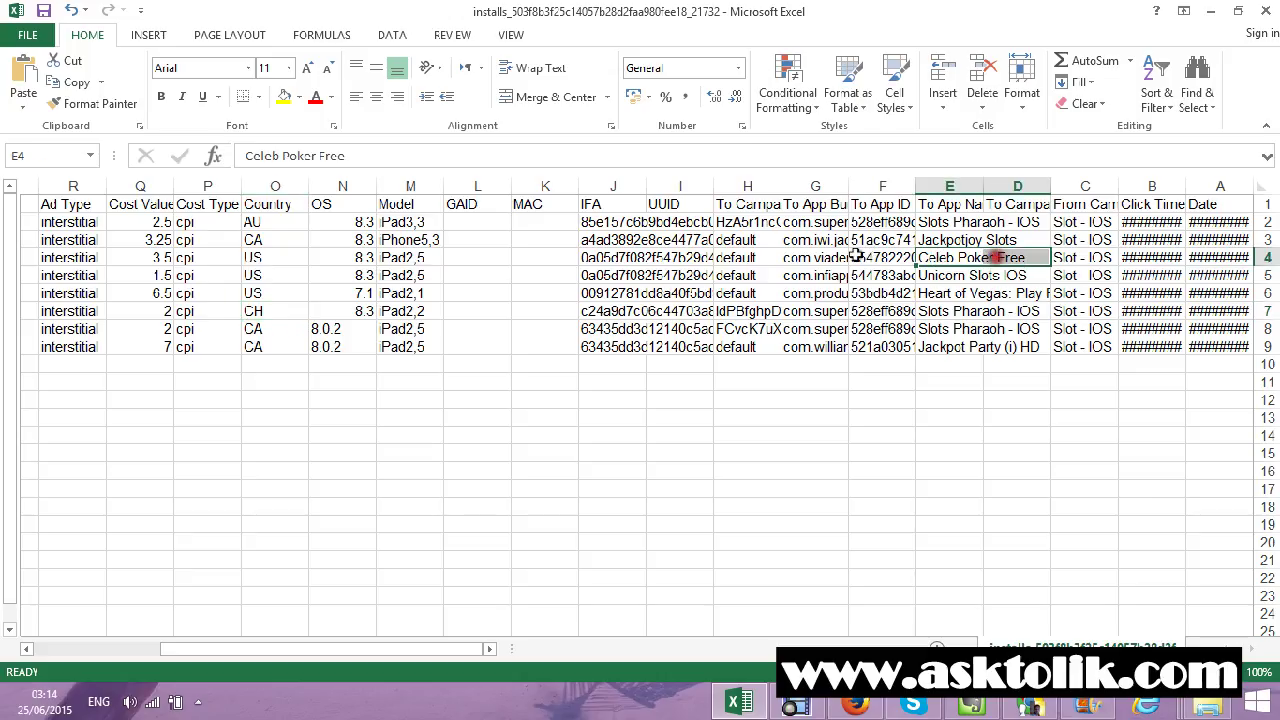
left_click(198, 256)
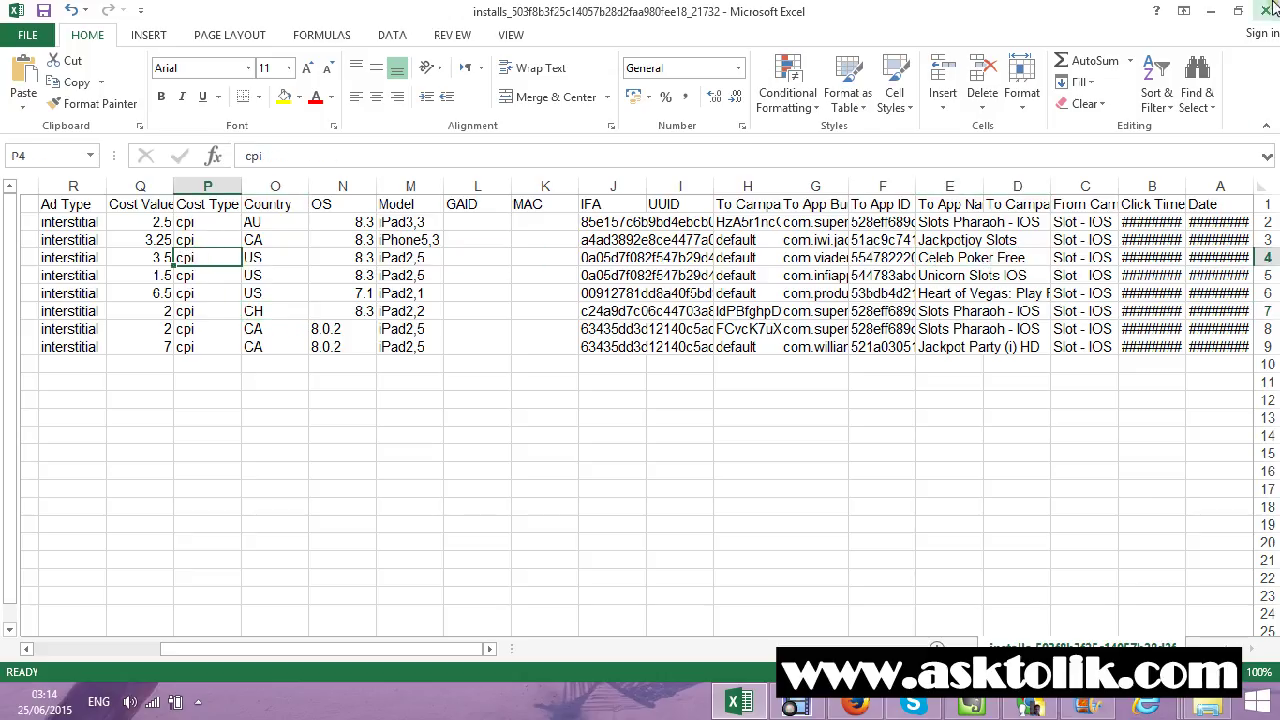
left_click(1270, 10)
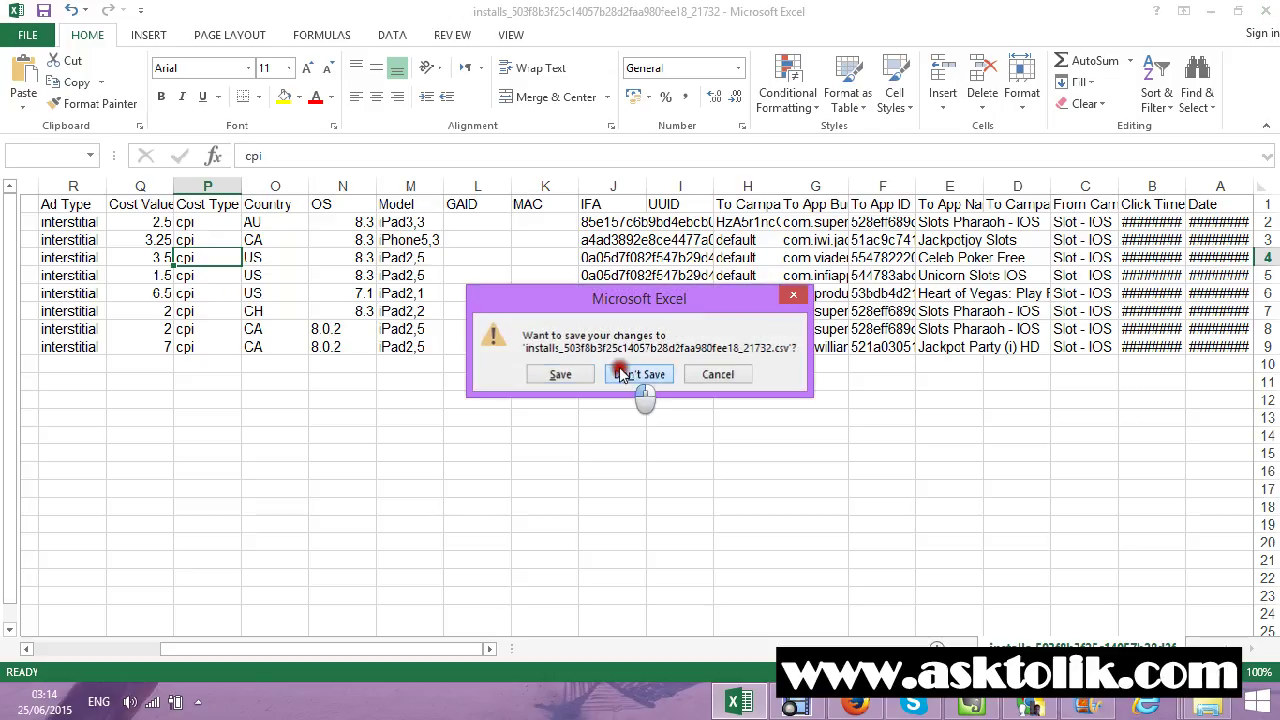
left_click(620, 372)
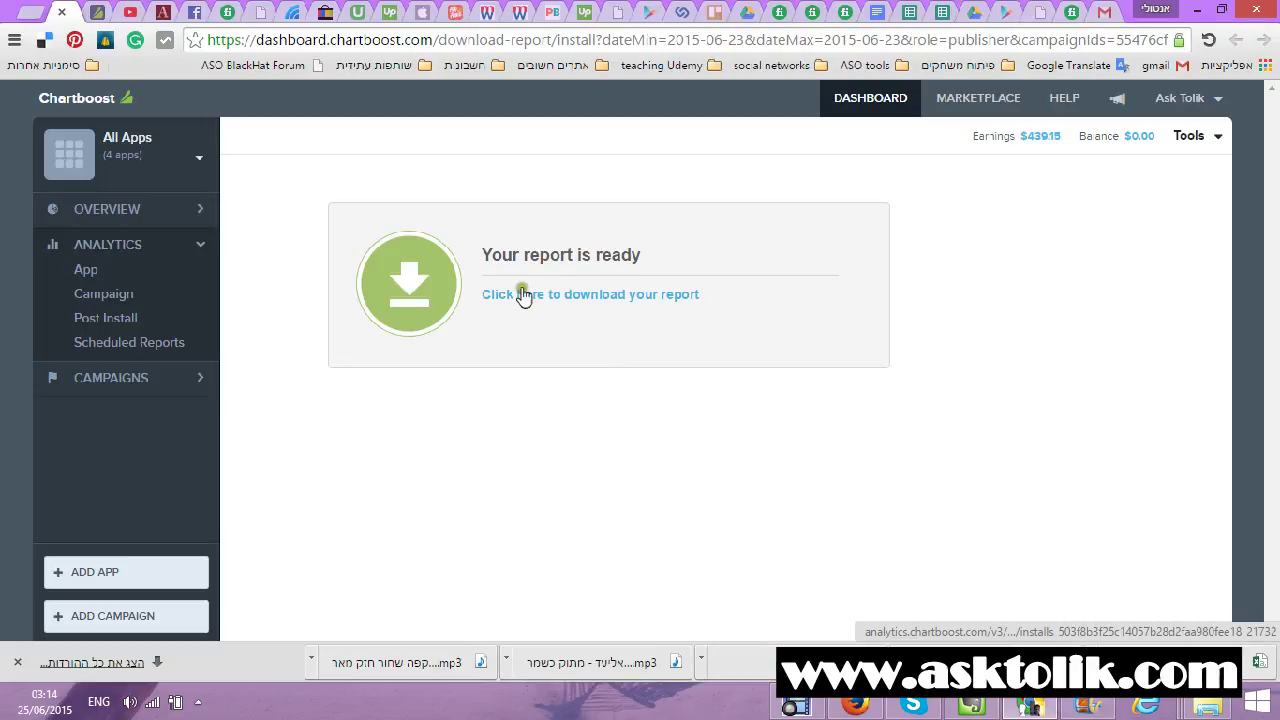
Step: Open Campaign Analytics with a custom time range of June 23 to June 25, and refresh
left_click(123, 296)
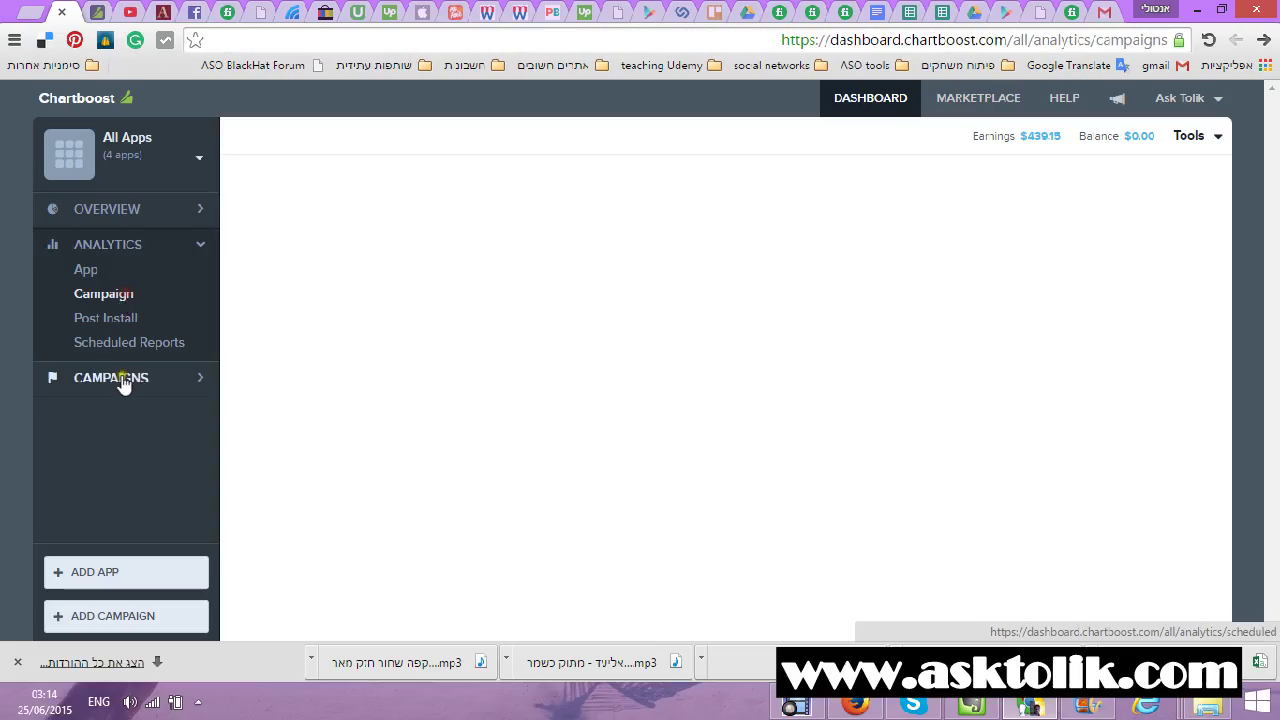
left_click(1110, 321)
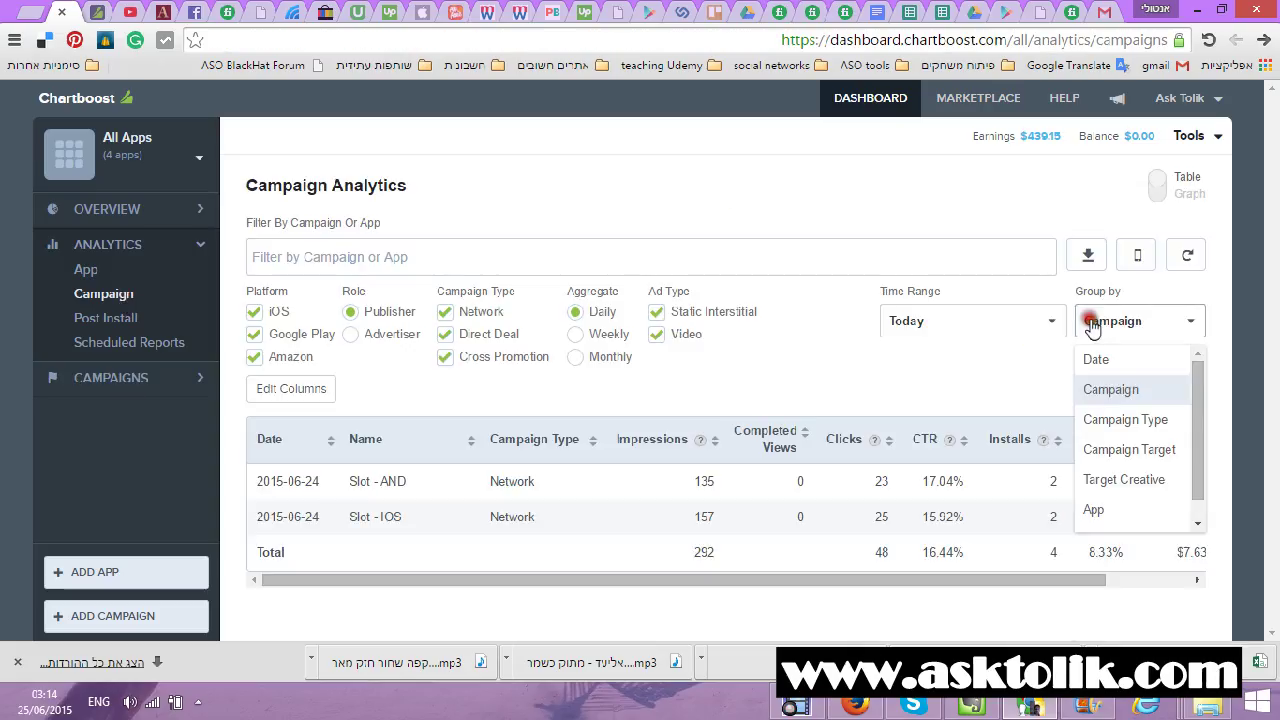
left_click(967, 318)
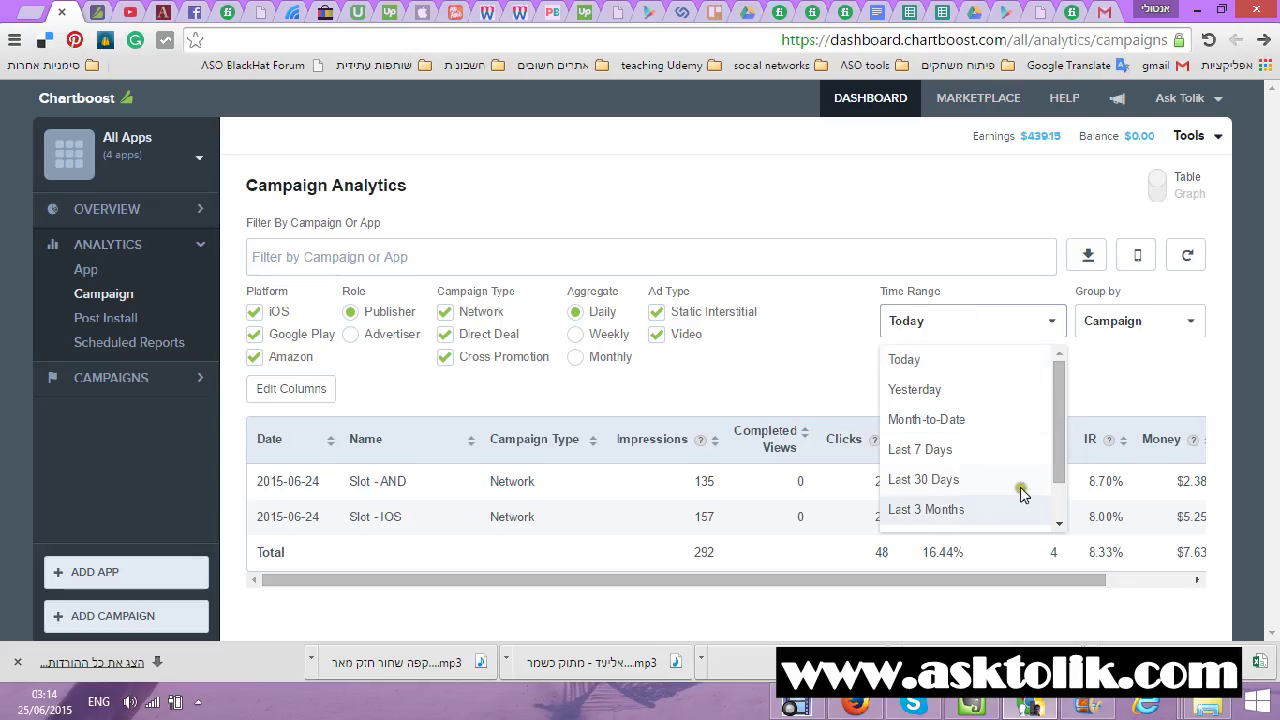
left_click_drag(1060, 405, 1057, 486)
left_click(930, 517)
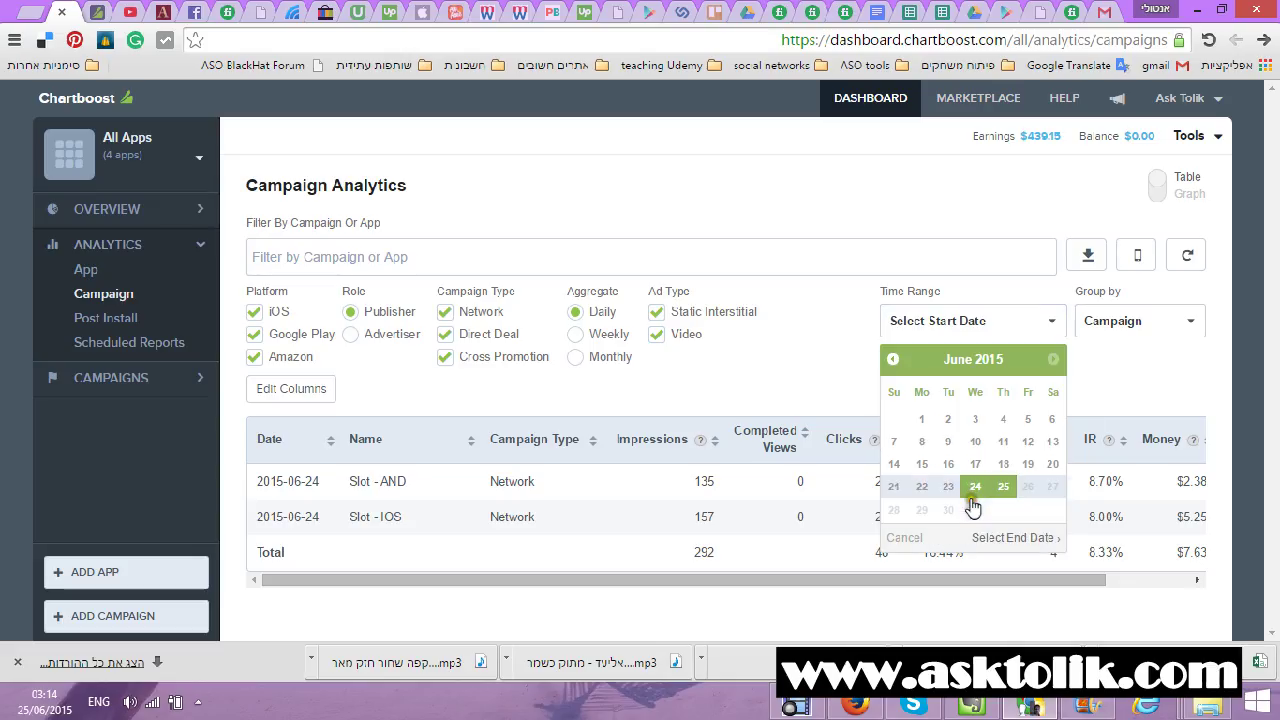
left_click(938, 481)
left_click(976, 481)
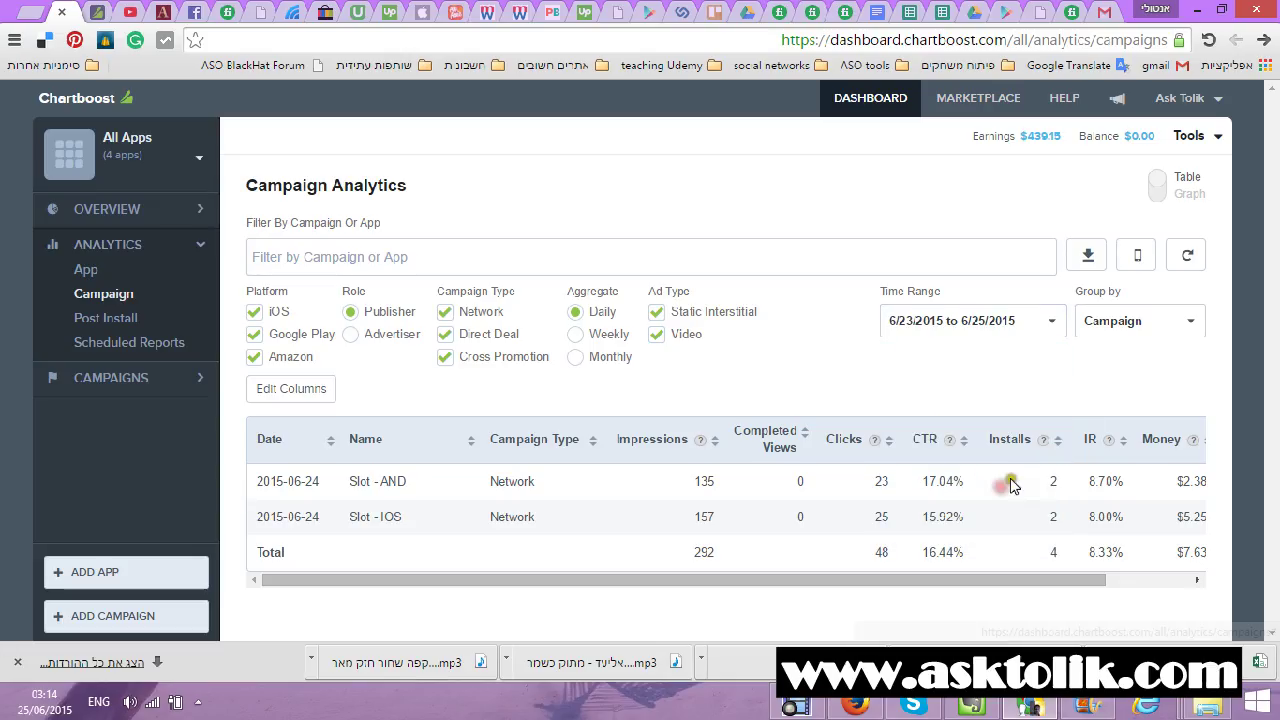
left_click(1187, 255)
Step: Filter to Slot - IOS, group rows by App, then go to Campaigns > Publishing
scroll(960, 396, "down", 1)
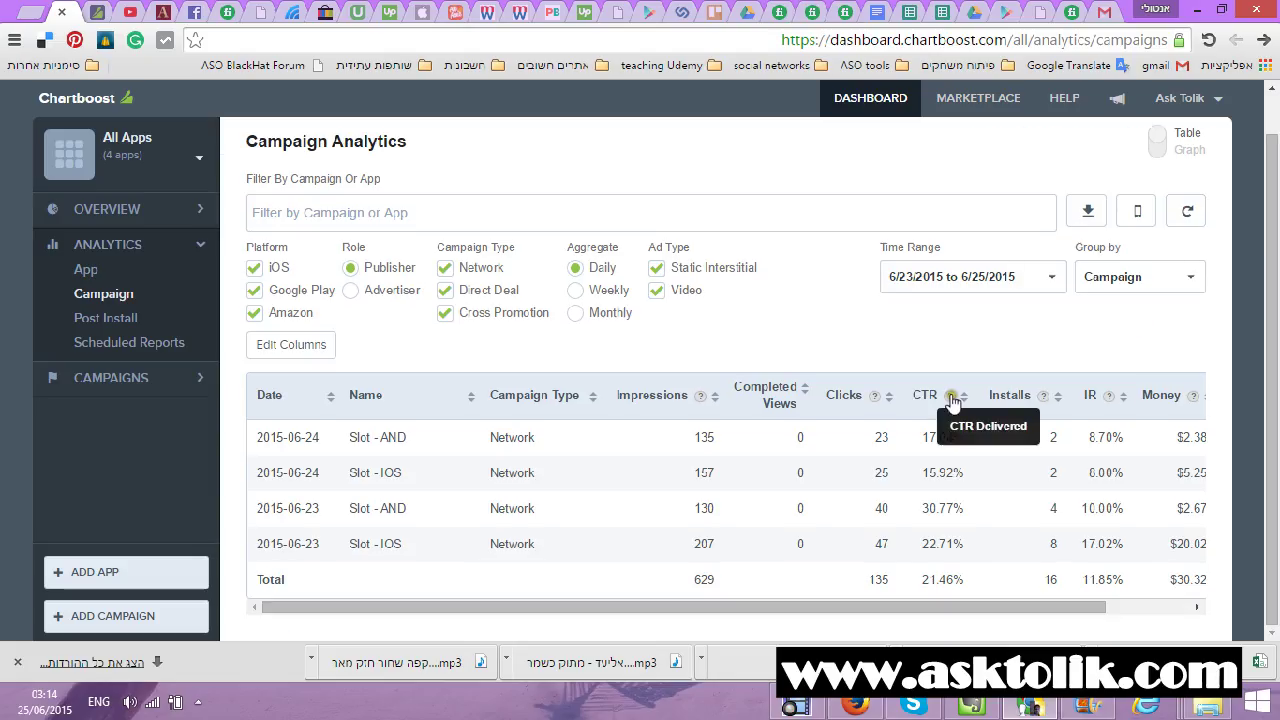
left_click(441, 216)
type("s")
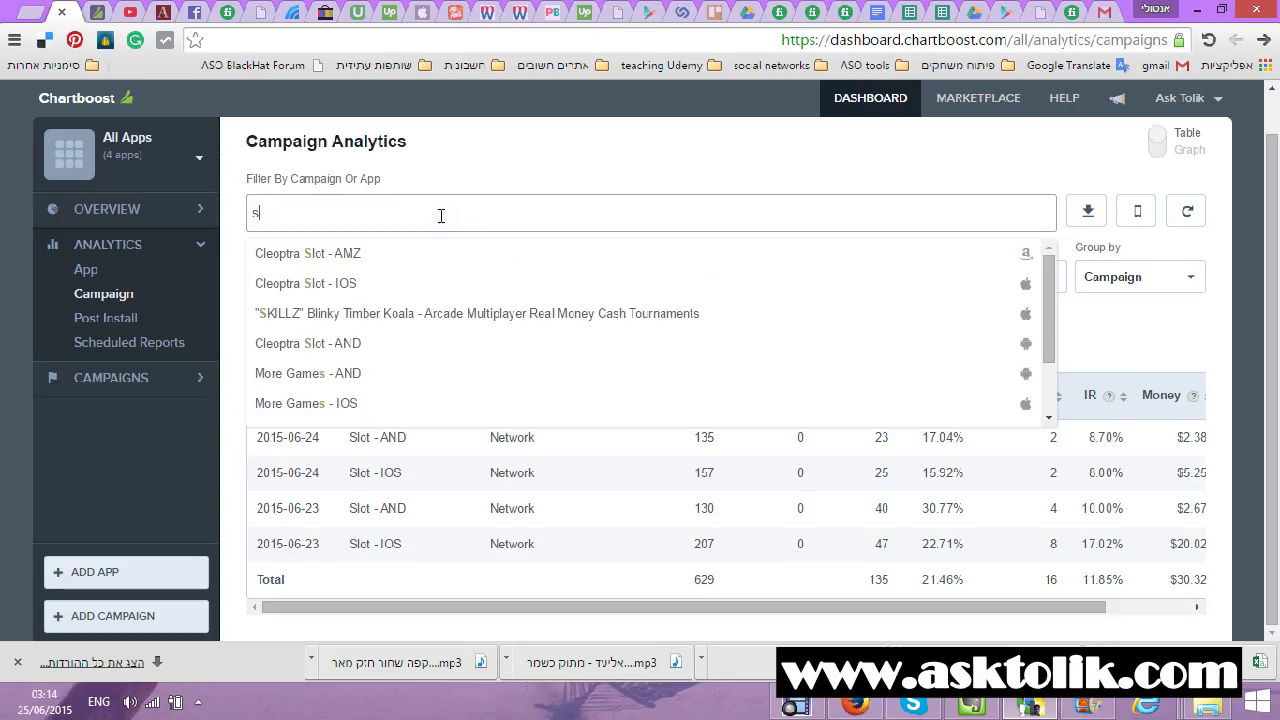
type("lo")
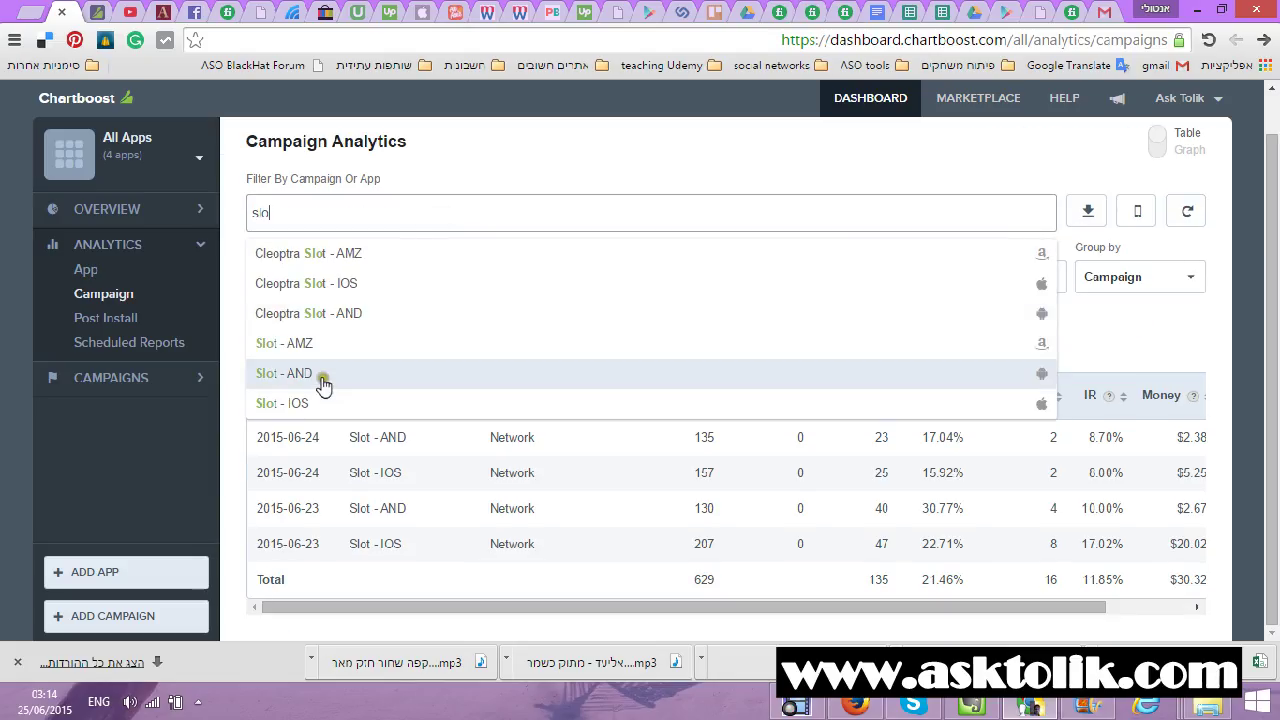
left_click(322, 403)
left_click(1035, 165)
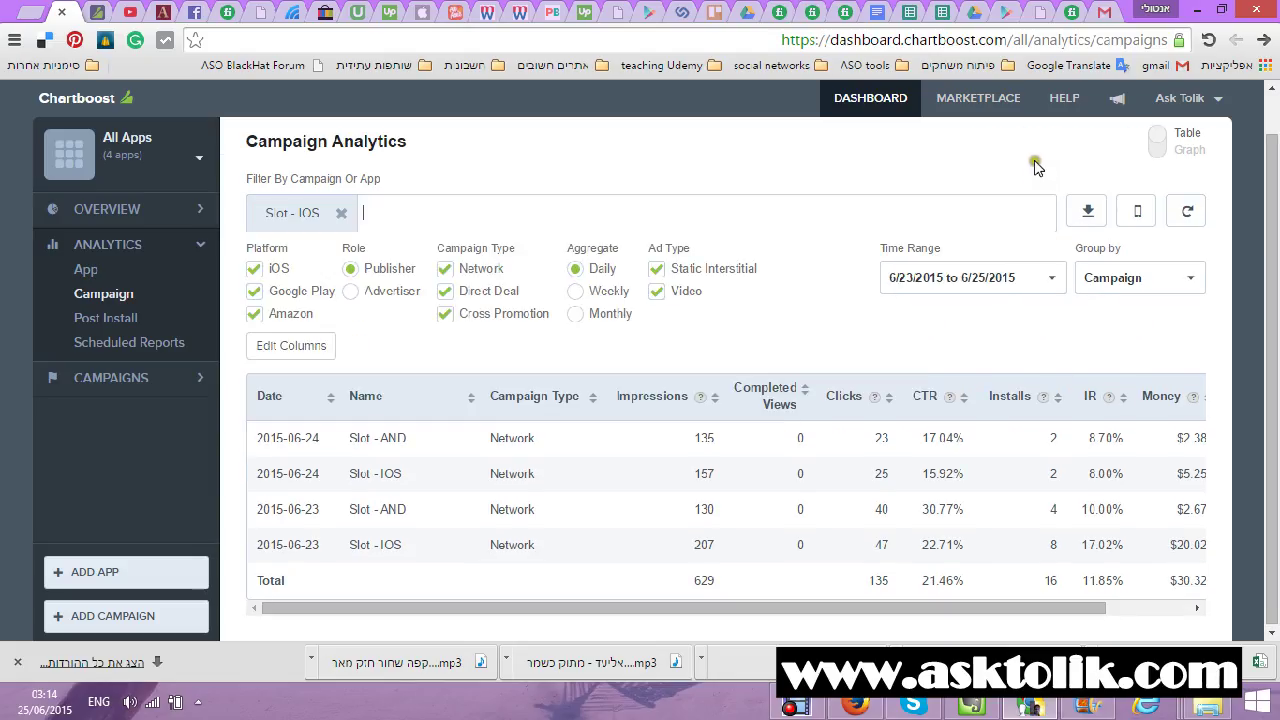
left_click(1187, 210)
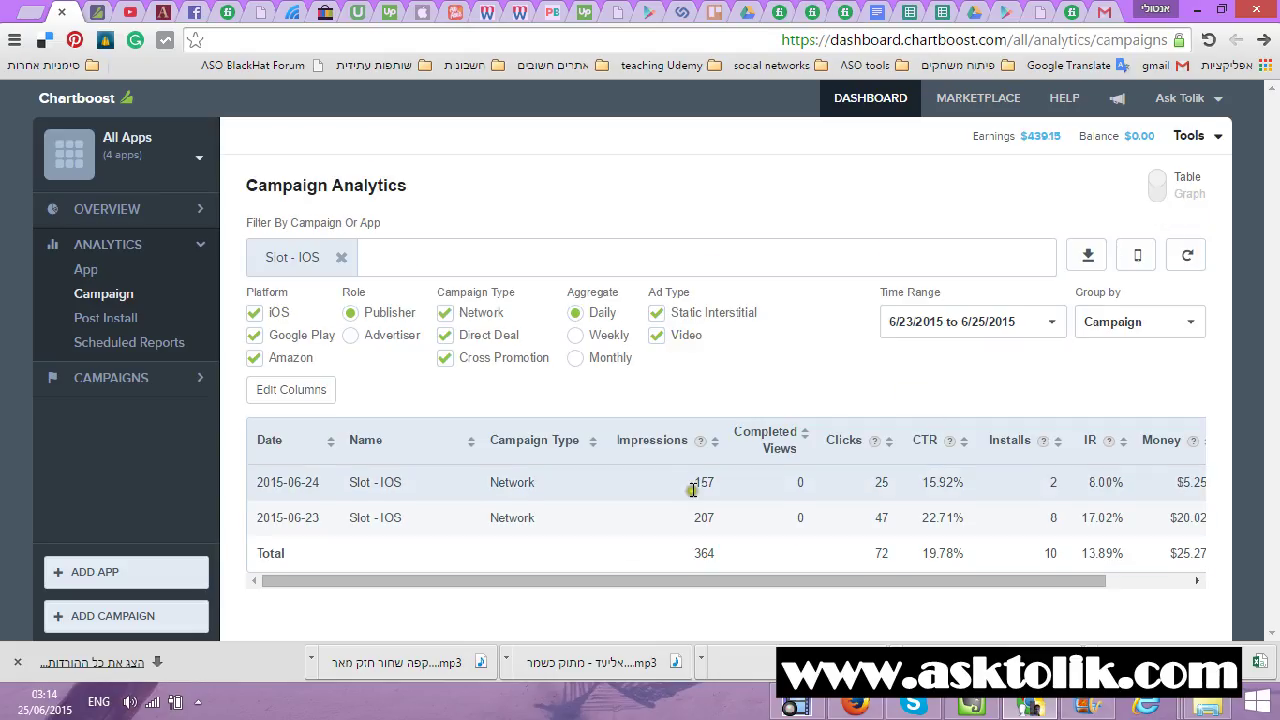
left_click(1128, 321)
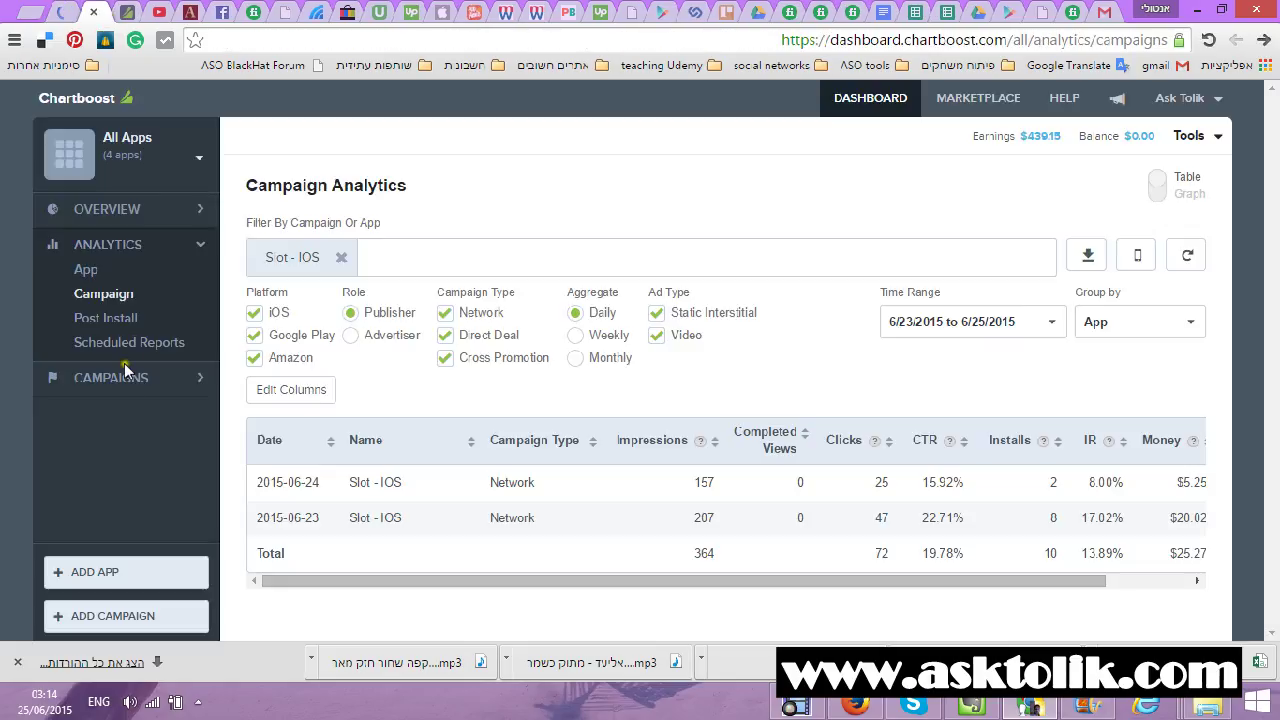
left_click(128, 378)
left_click(129, 428)
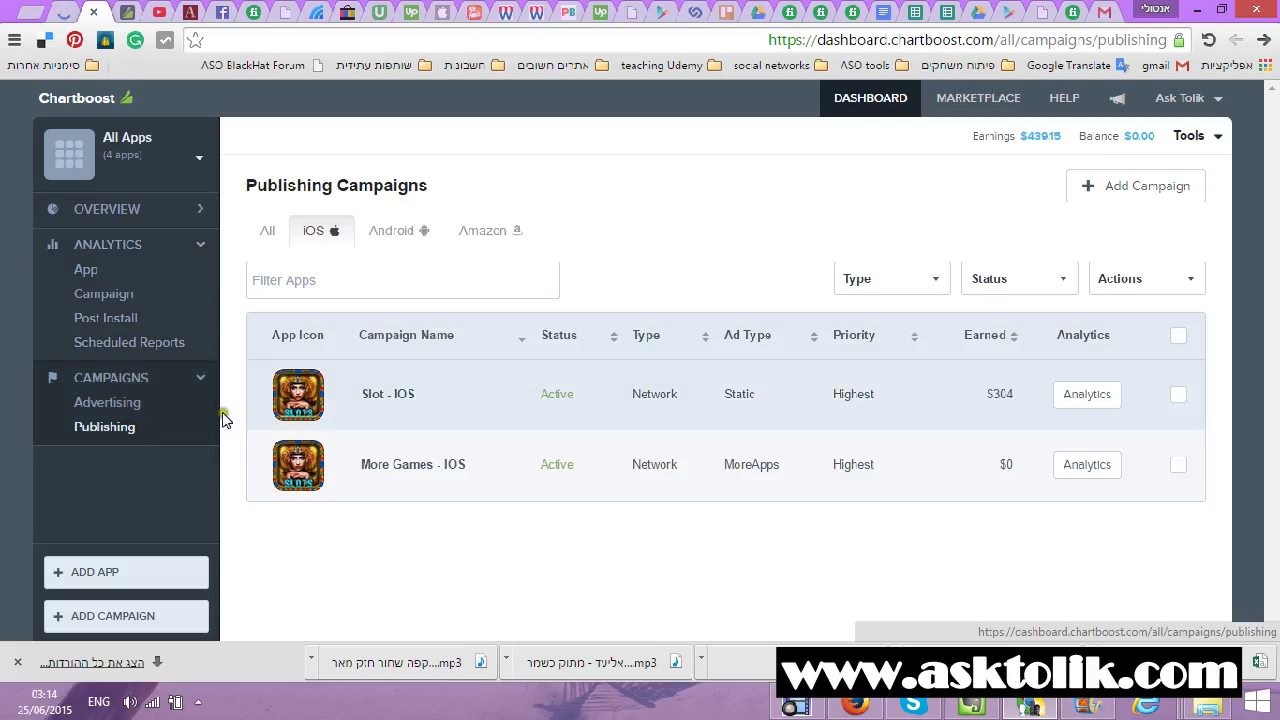
Step: Check Slot - IOS Financial Settings (minimum CPC 0.08), then its Advanced Targeting Casino category
left_click(398, 400)
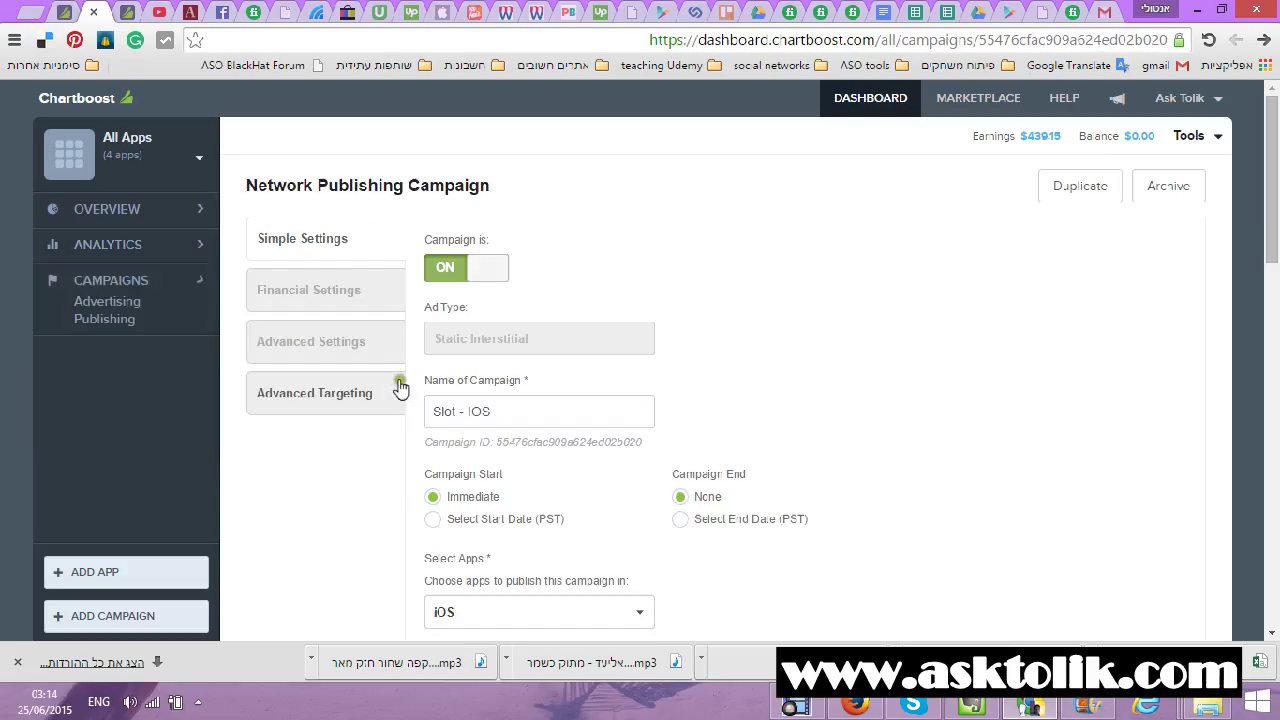
left_click(340, 290)
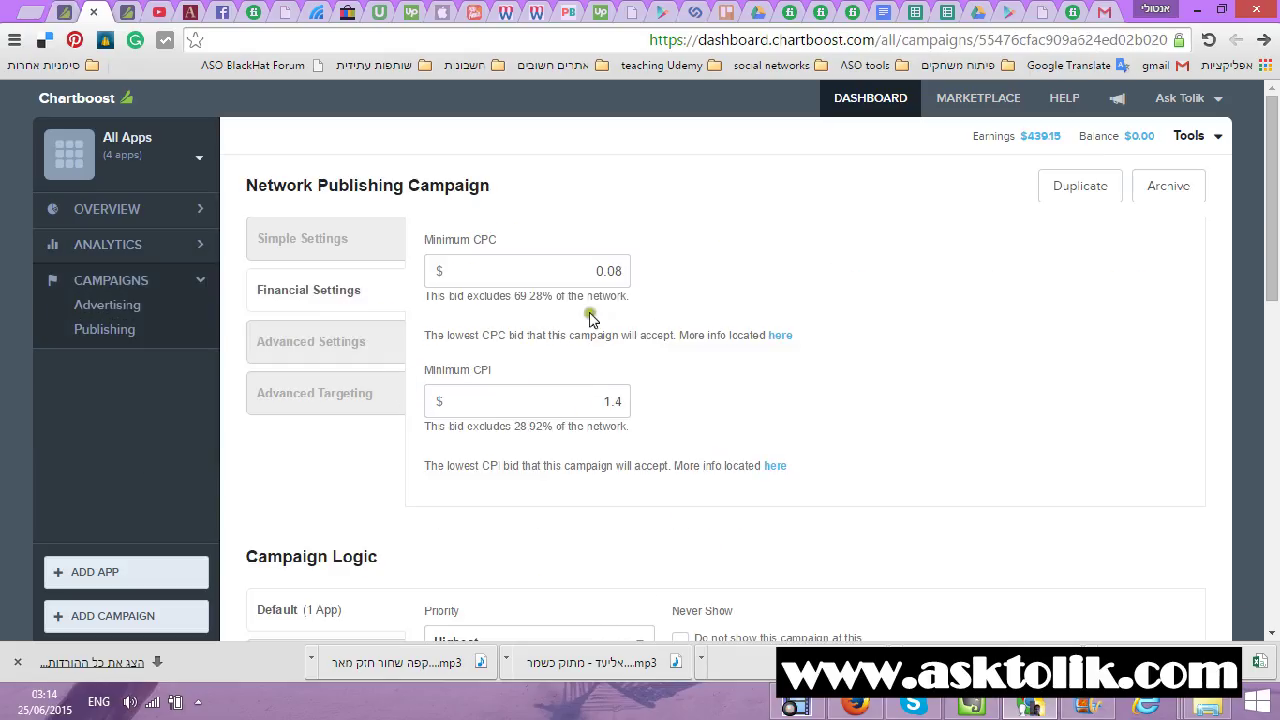
left_click_drag(588, 264, 630, 270)
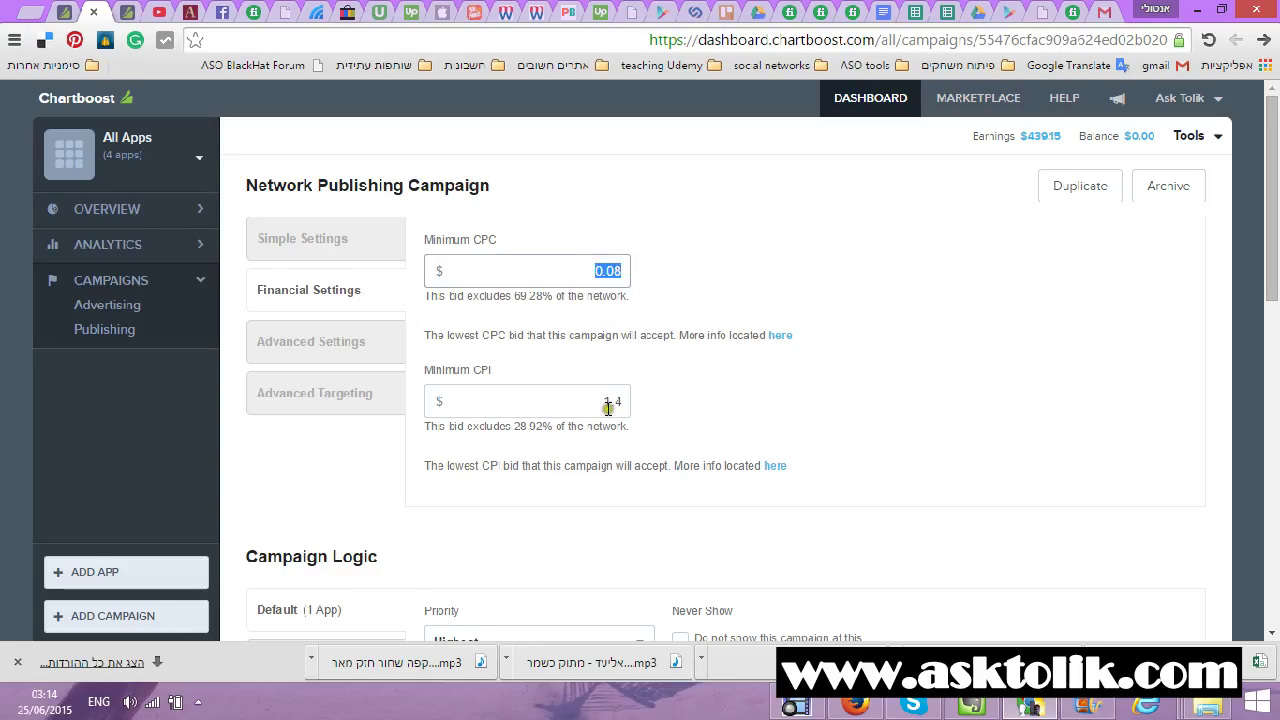
left_click(342, 392)
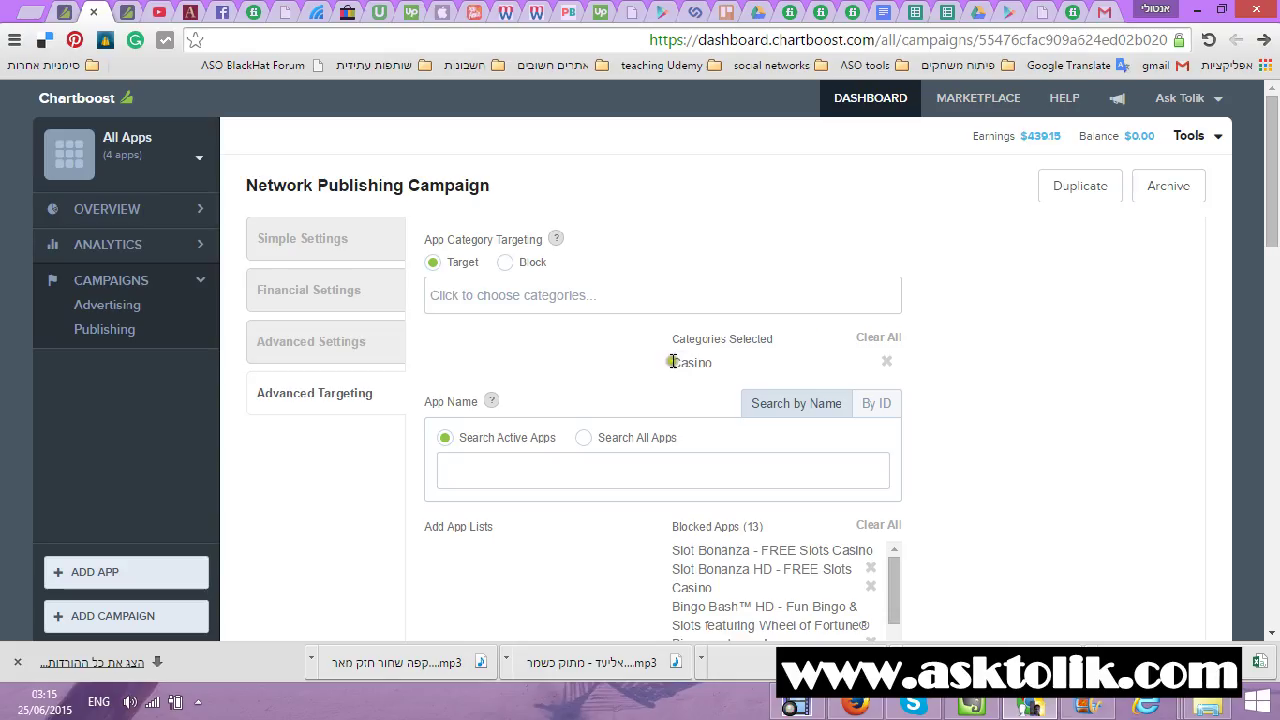
left_click_drag(672, 362, 712, 363)
Step: Download the campaign app report and insert a PivotTable on a new worksheet
left_click(527, 295)
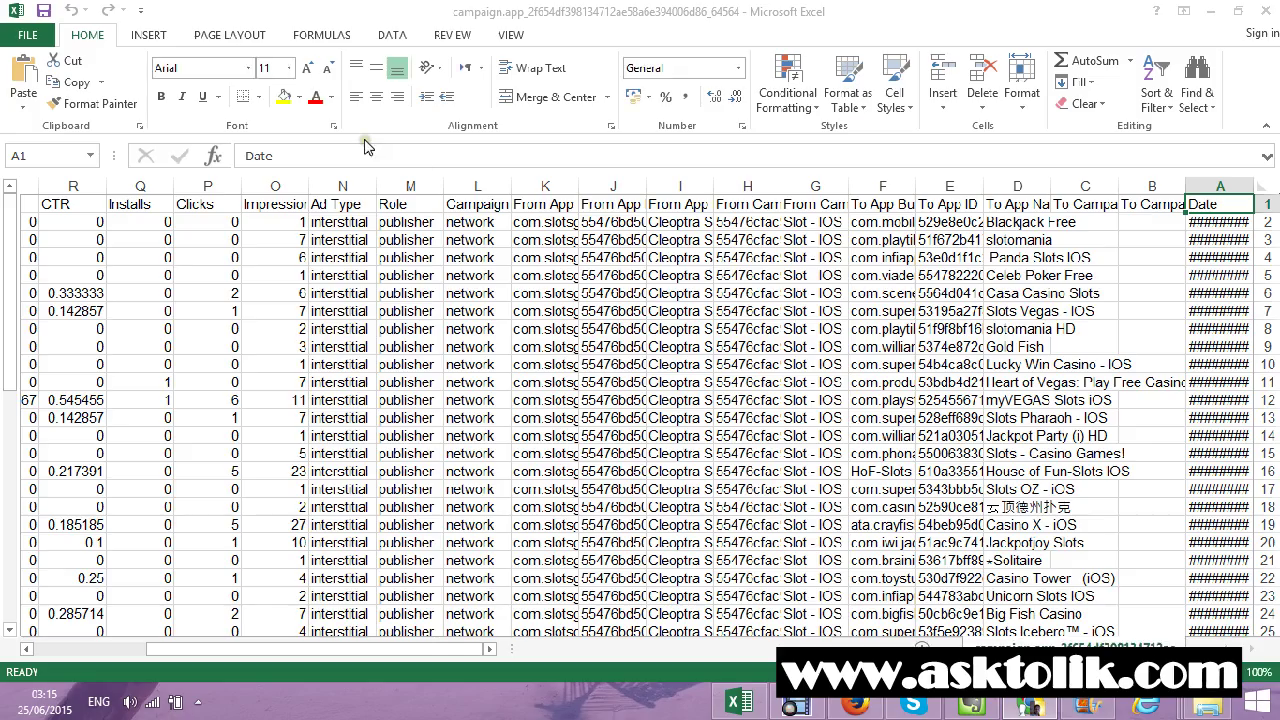
mouse_move(14, 283)
left_mouse_down()
mouse_move(28, 428)
mouse_move(40, 412)
mouse_move(35, 290)
left_mouse_up()
left_click(148, 34)
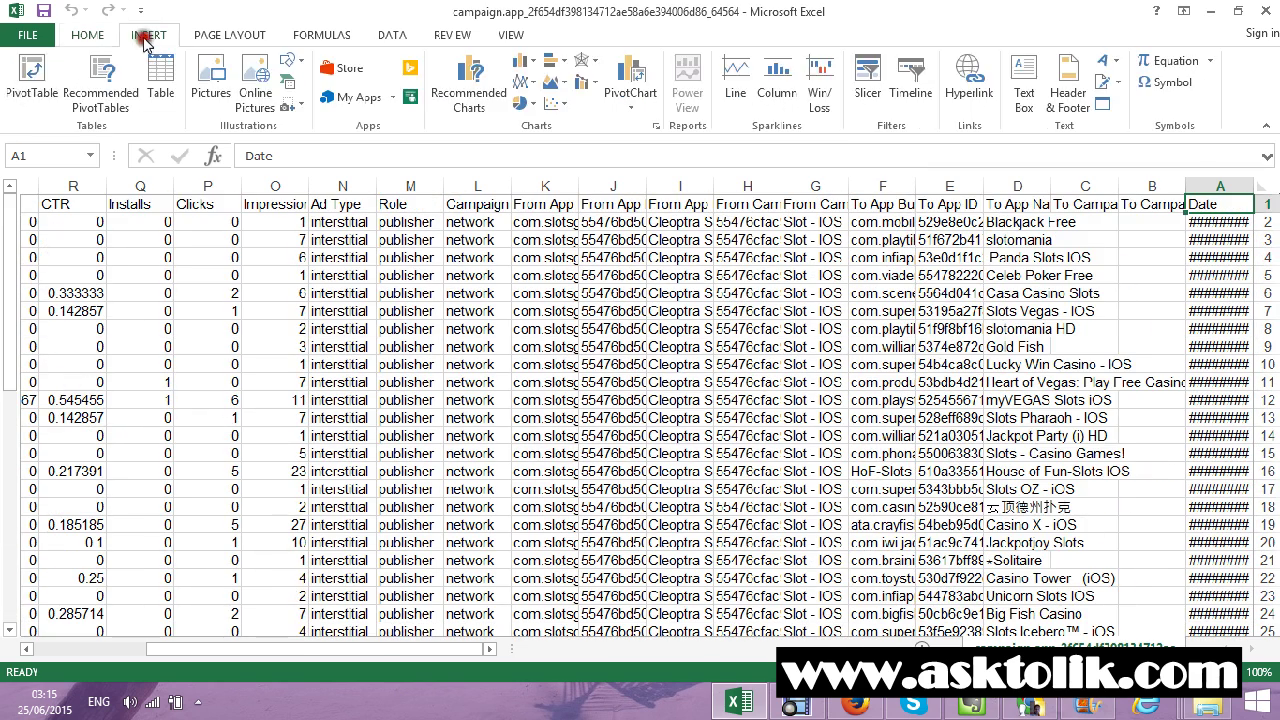
left_click(33, 95)
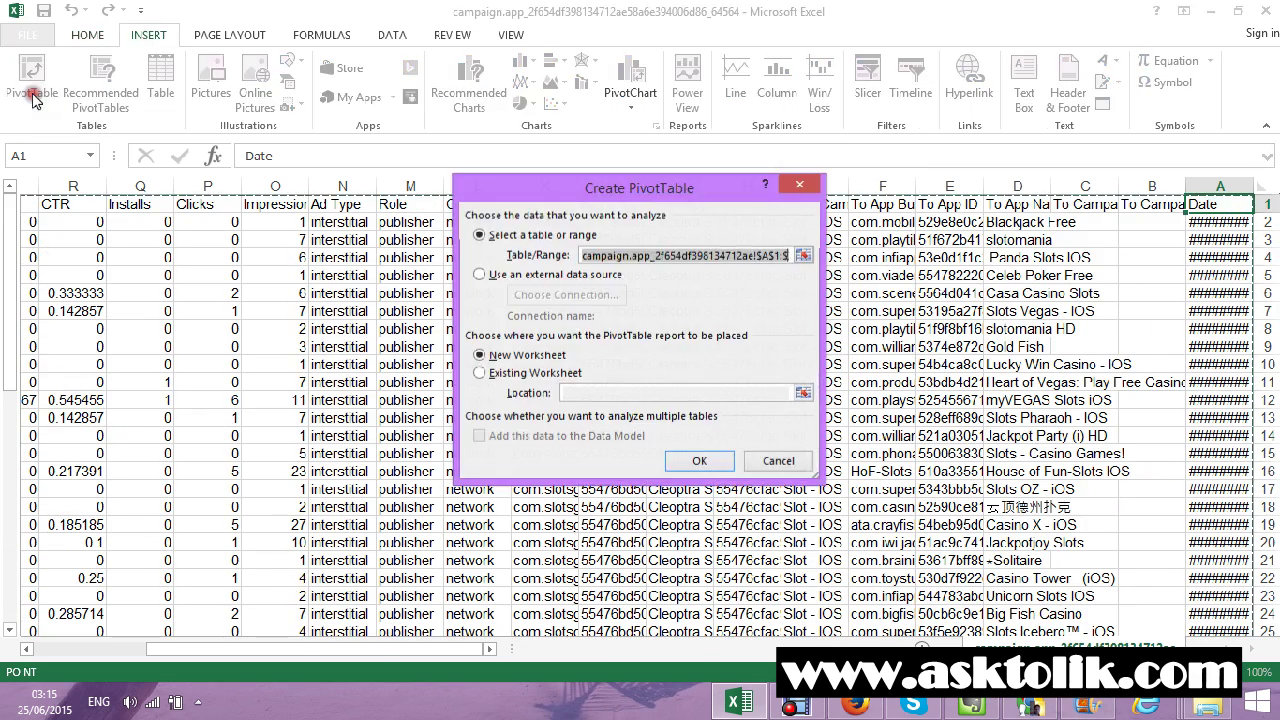
left_click(705, 462)
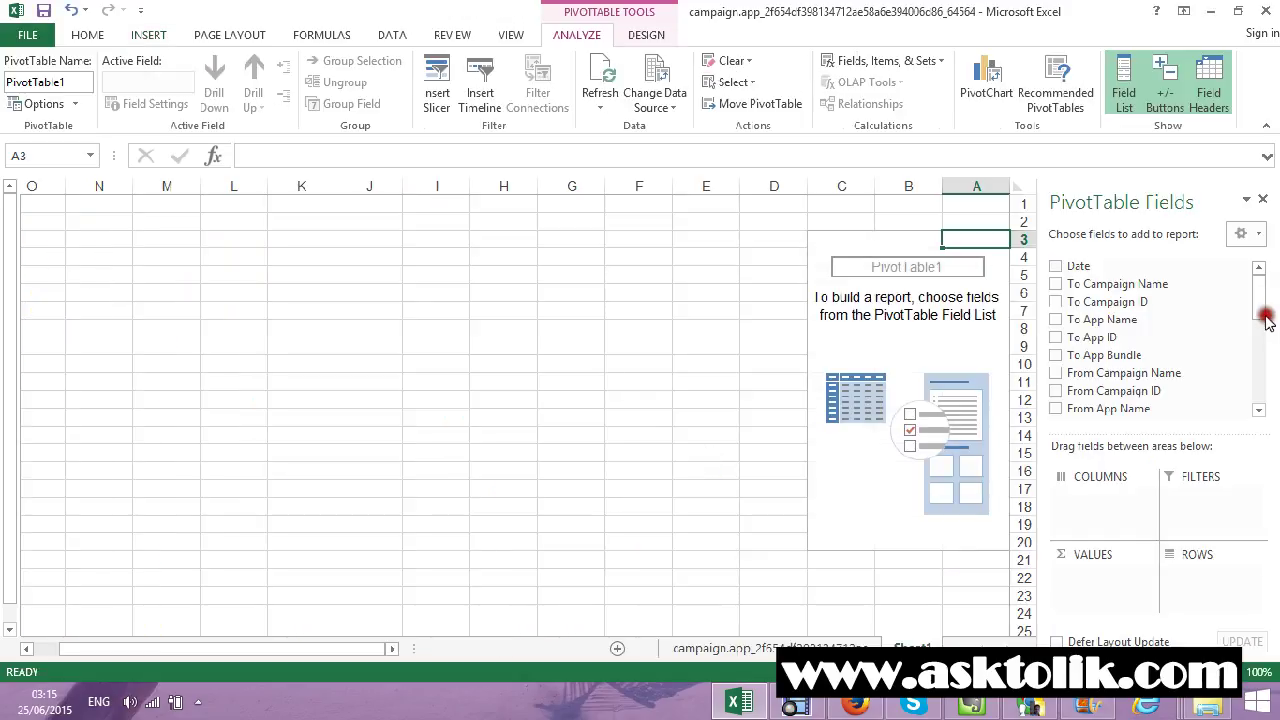
Step: Add To App Name, Impressions, Clicks, Installs and Money Earned fields to the pivot
mouse_move(1266, 318)
left_mouse_down()
mouse_move(1257, 299)
mouse_move(1257, 352)
left_mouse_up()
left_click(1056, 319)
left_click(1056, 318)
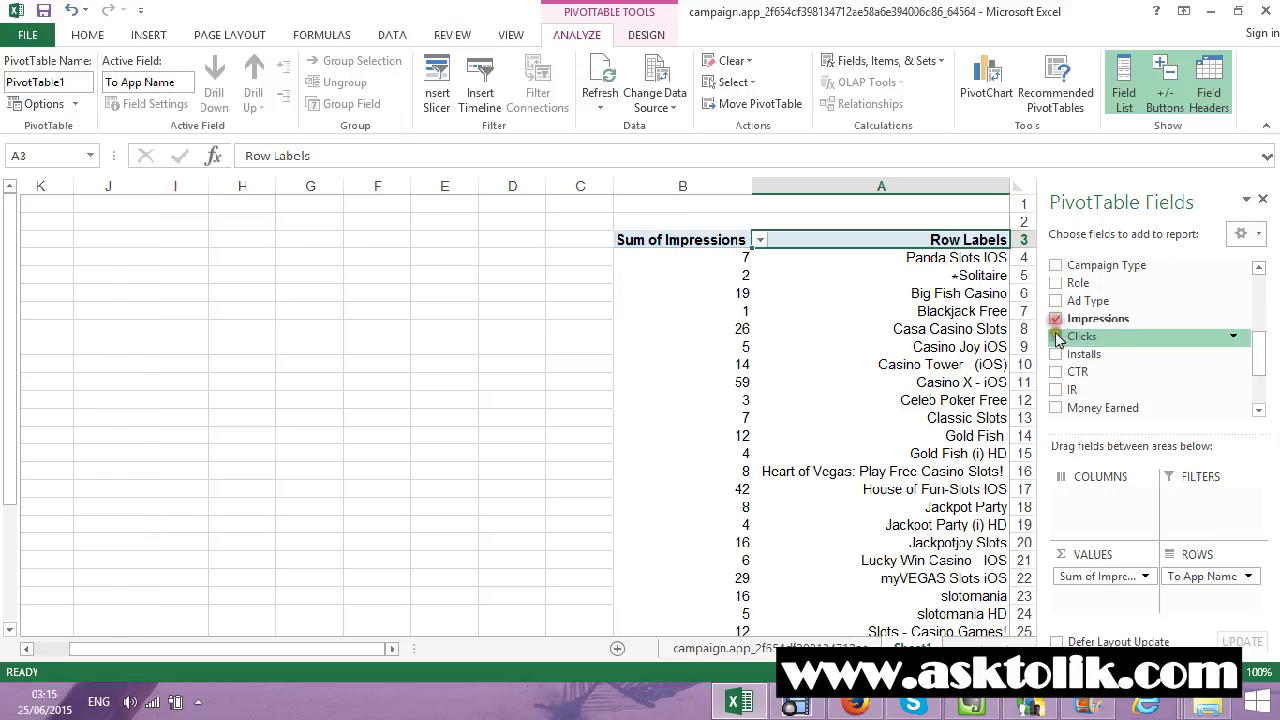
left_click(1056, 354)
left_click_drag(1257, 347, 1257, 360)
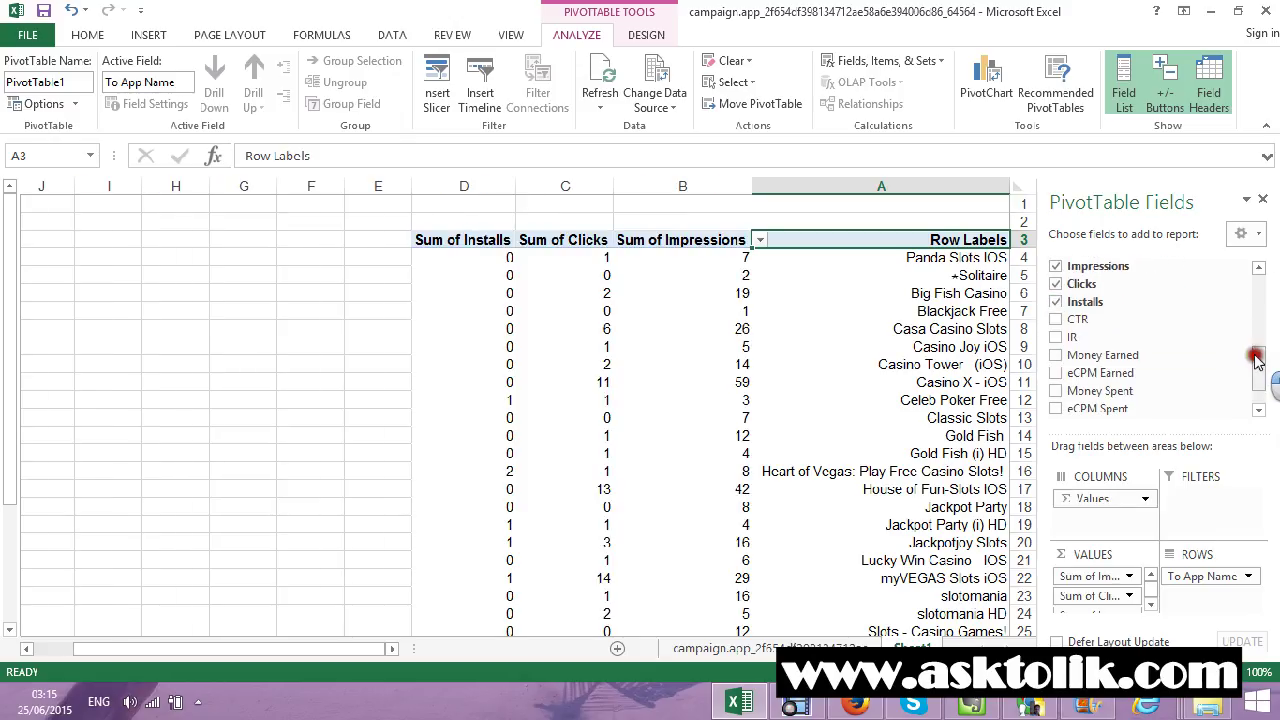
left_click(1056, 354)
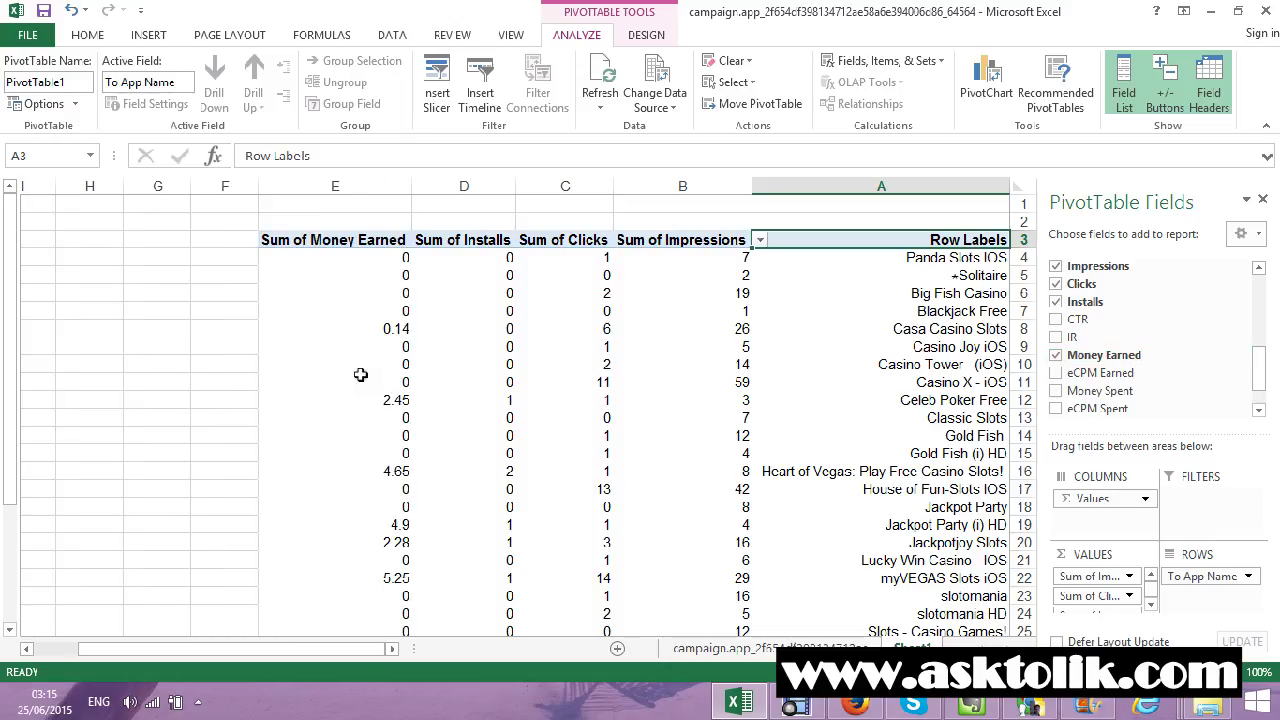
scroll(361, 375, "down", 1)
scroll(318, 377, "up", 1)
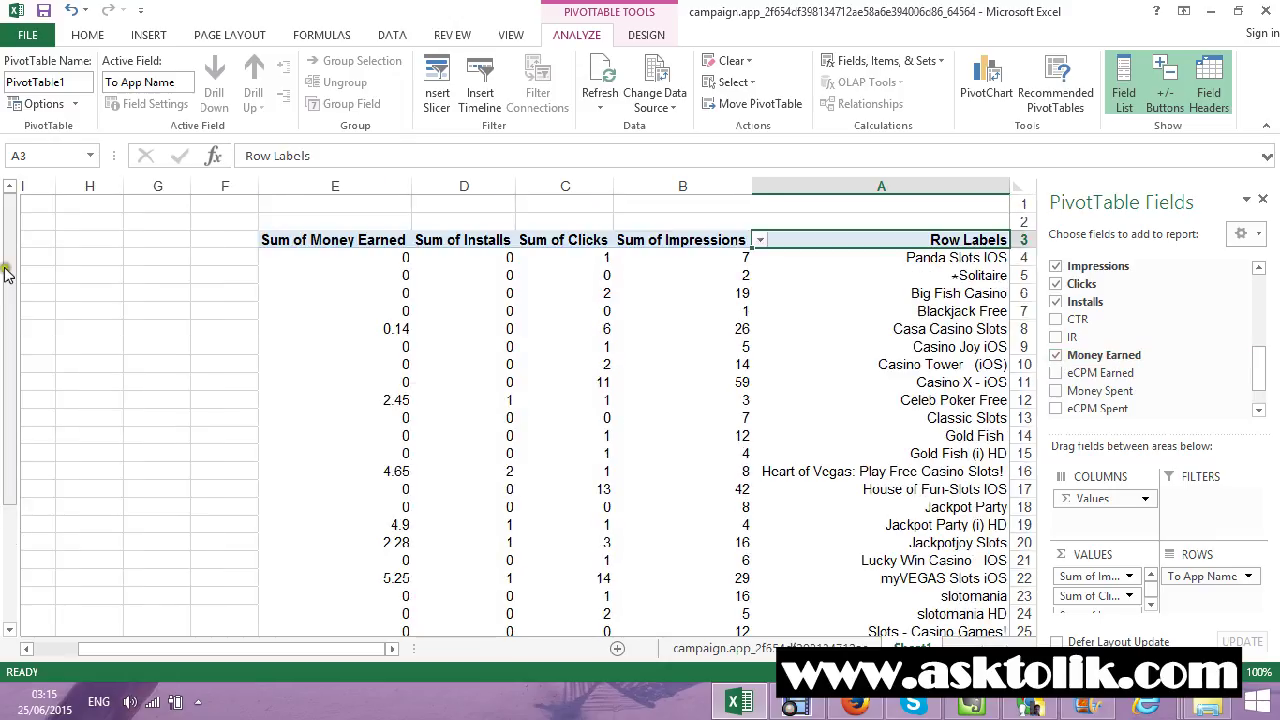
left_click_drag(8, 272, 26, 412)
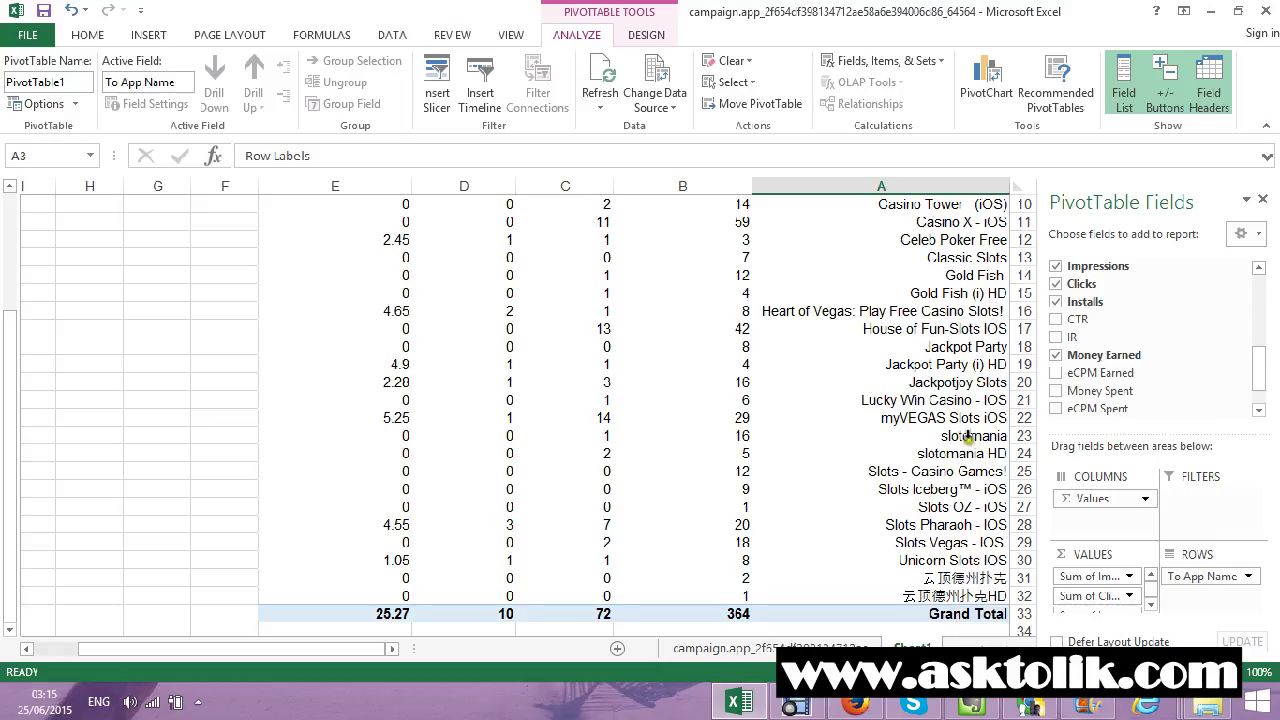
scroll(898, 408, "up", 2)
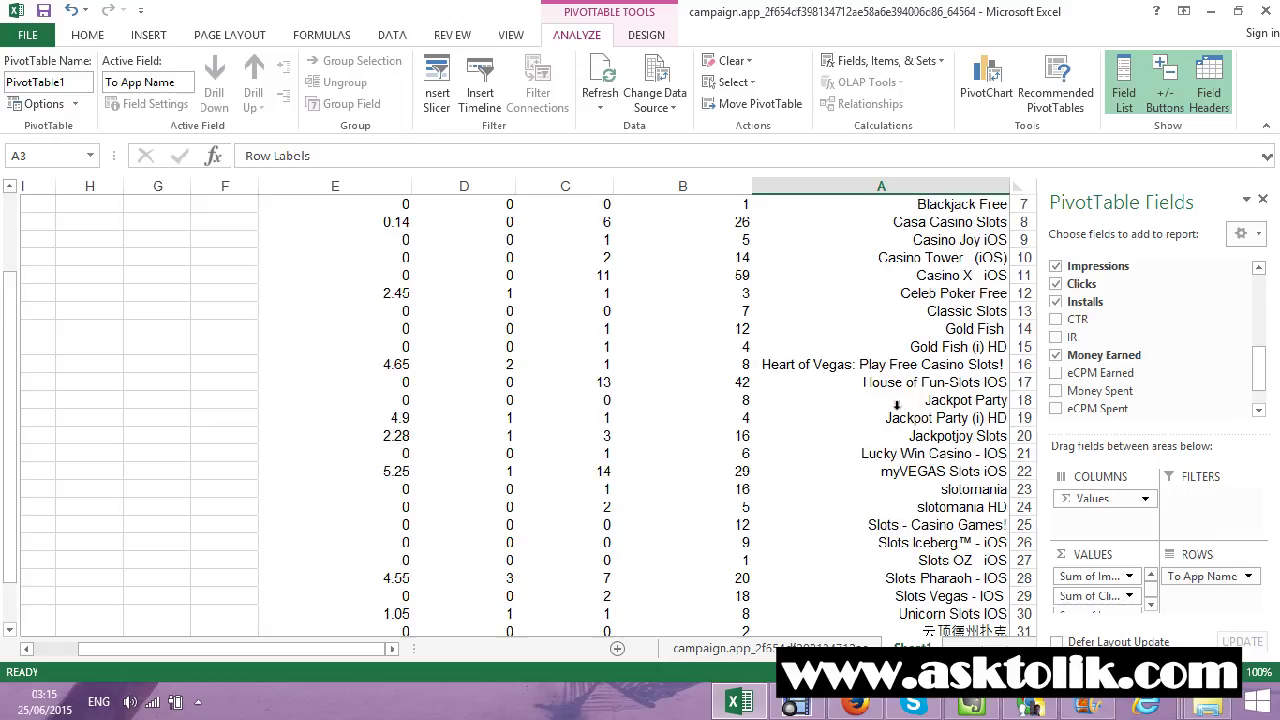
scroll(897, 405, "up", 1)
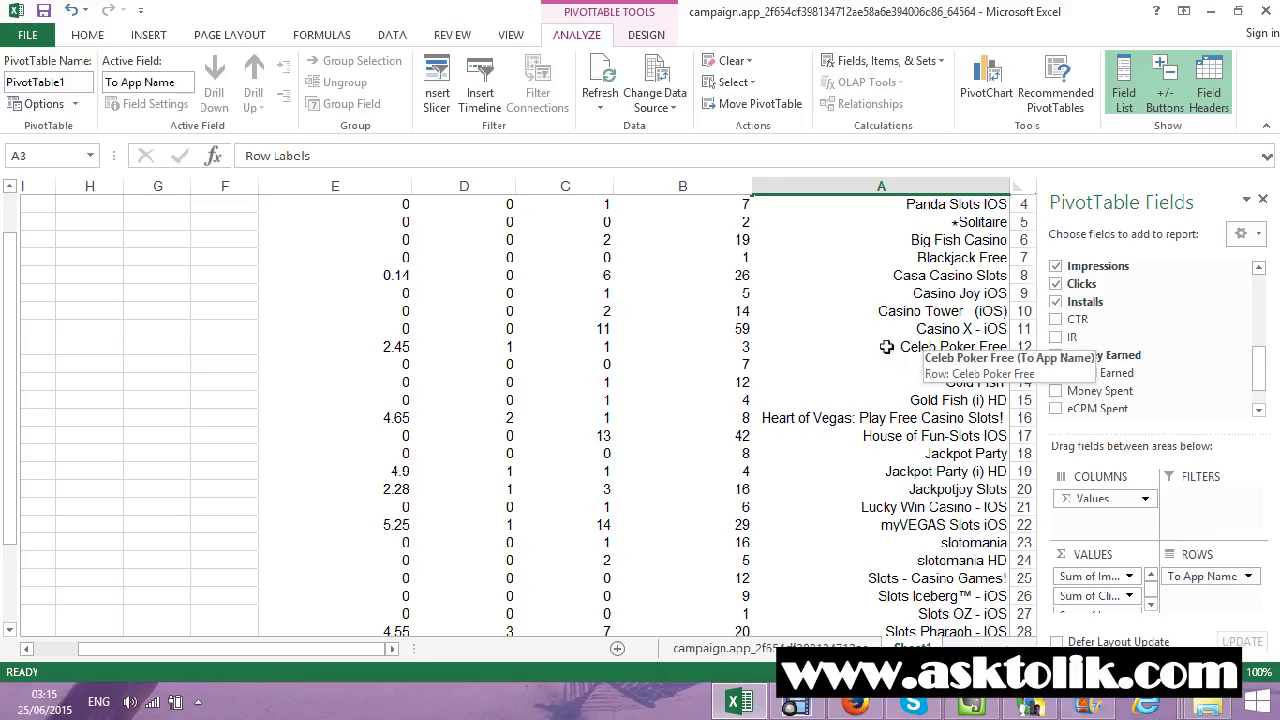
scroll(886, 365, "up", 1)
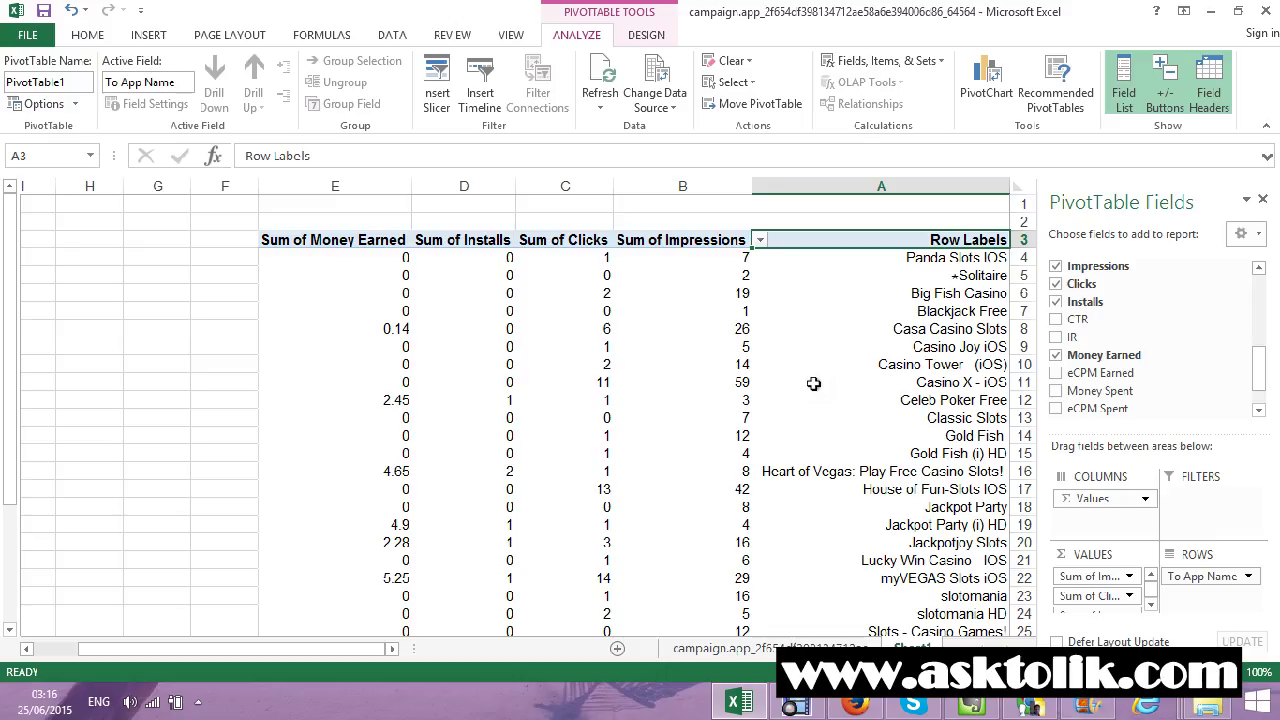
left_click(955, 382)
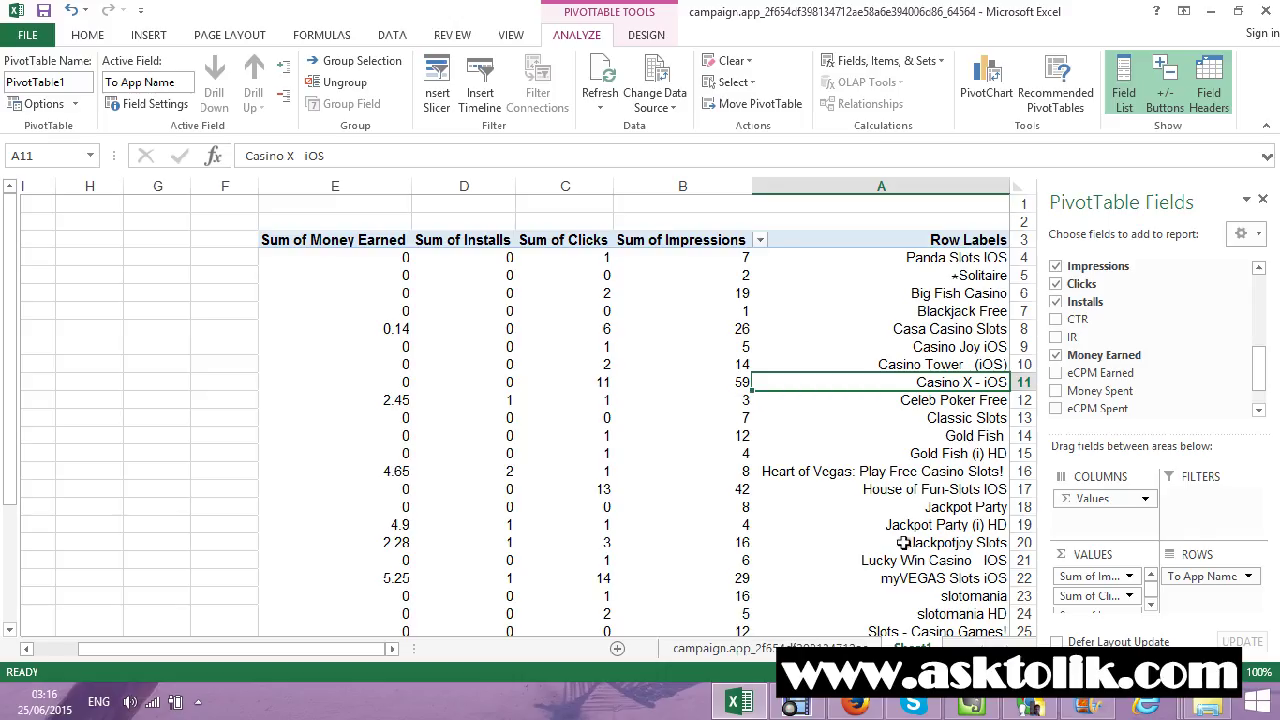
right_click(866, 490)
left_click(726, 472)
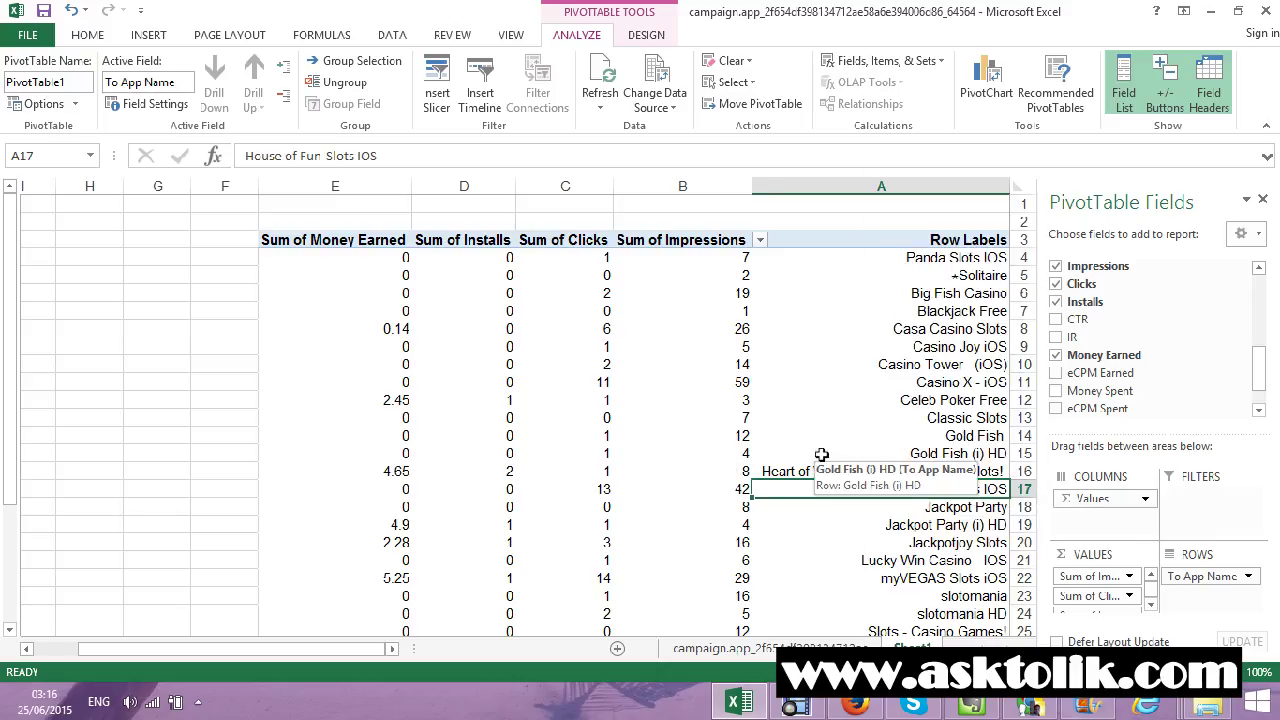
scroll(789, 422, "down", 1)
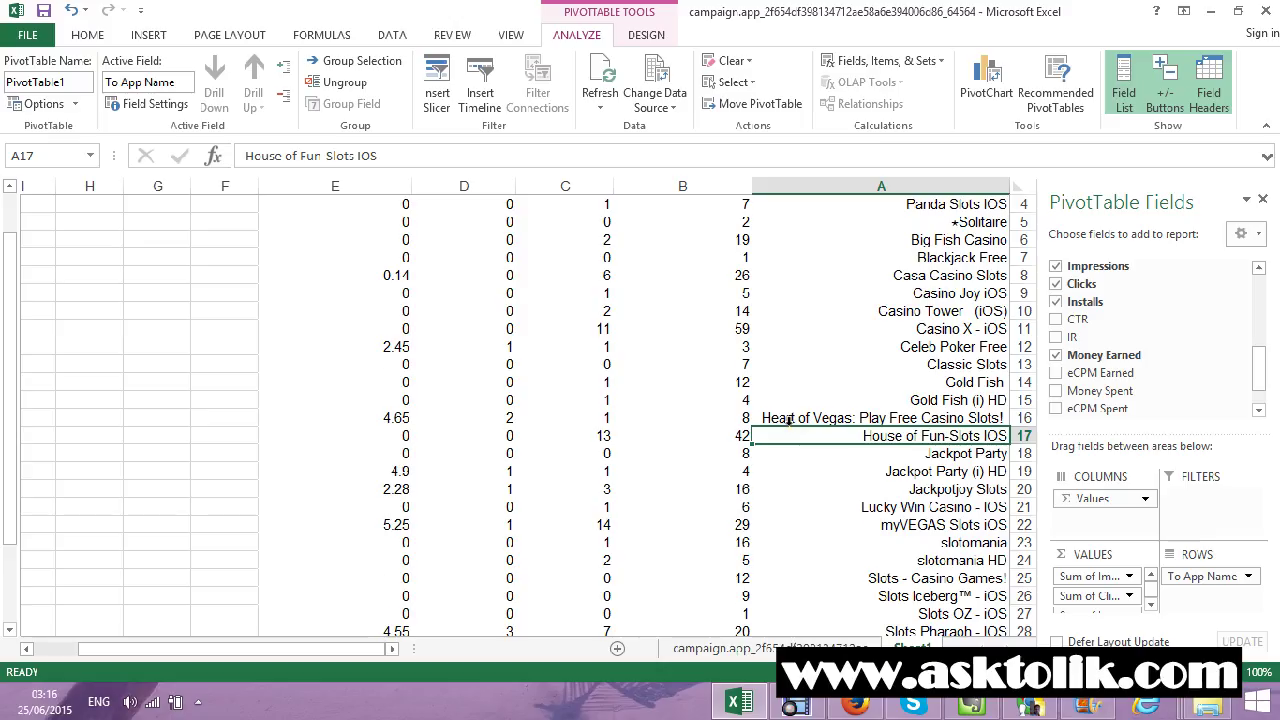
scroll(789, 422, "down", 1)
scroll(789, 422, "down", 1)
scroll(792, 426, "up", 3)
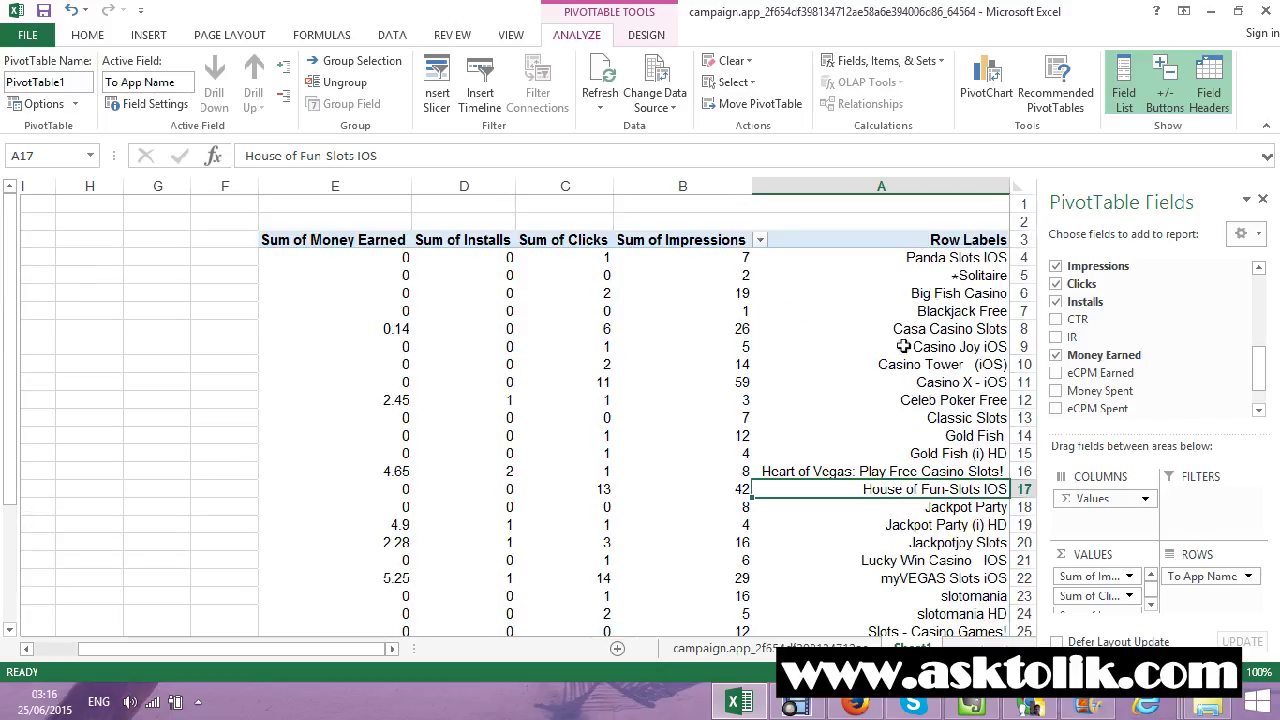
left_click(777, 415)
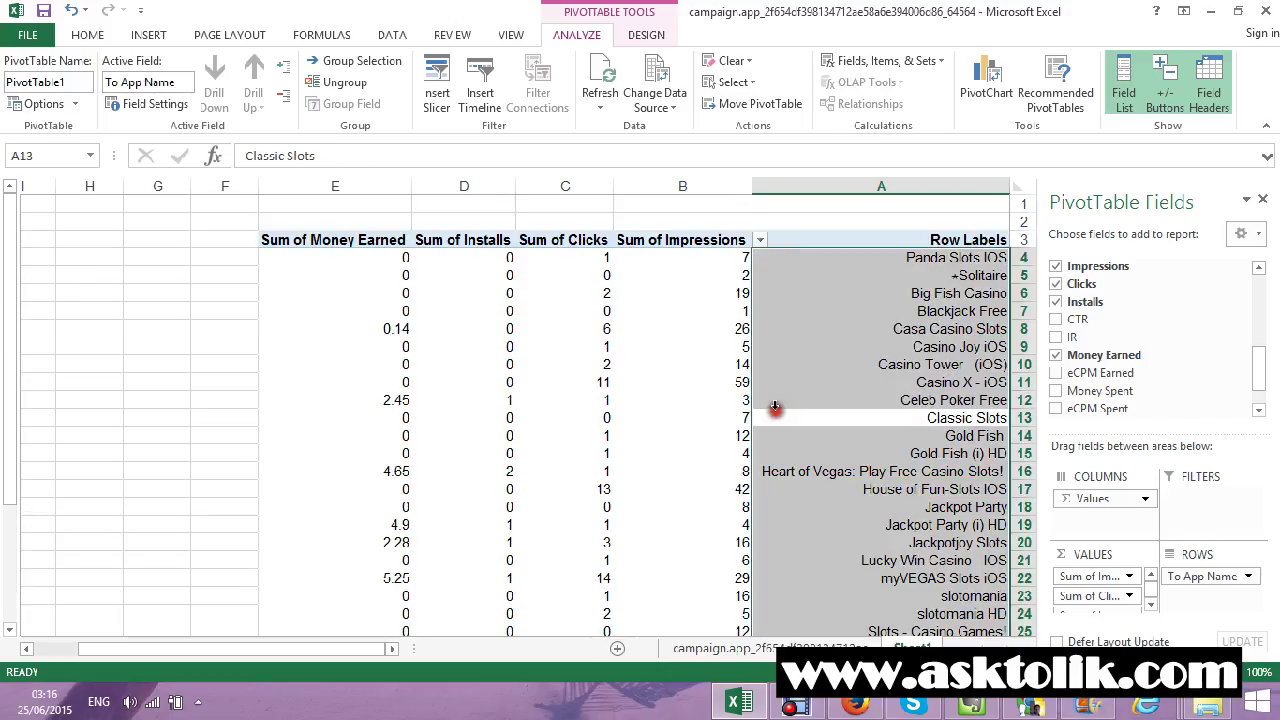
Step: Add To App ID to the pivot rows and copy the Solitaire app's ID from A7
left_click(742, 468)
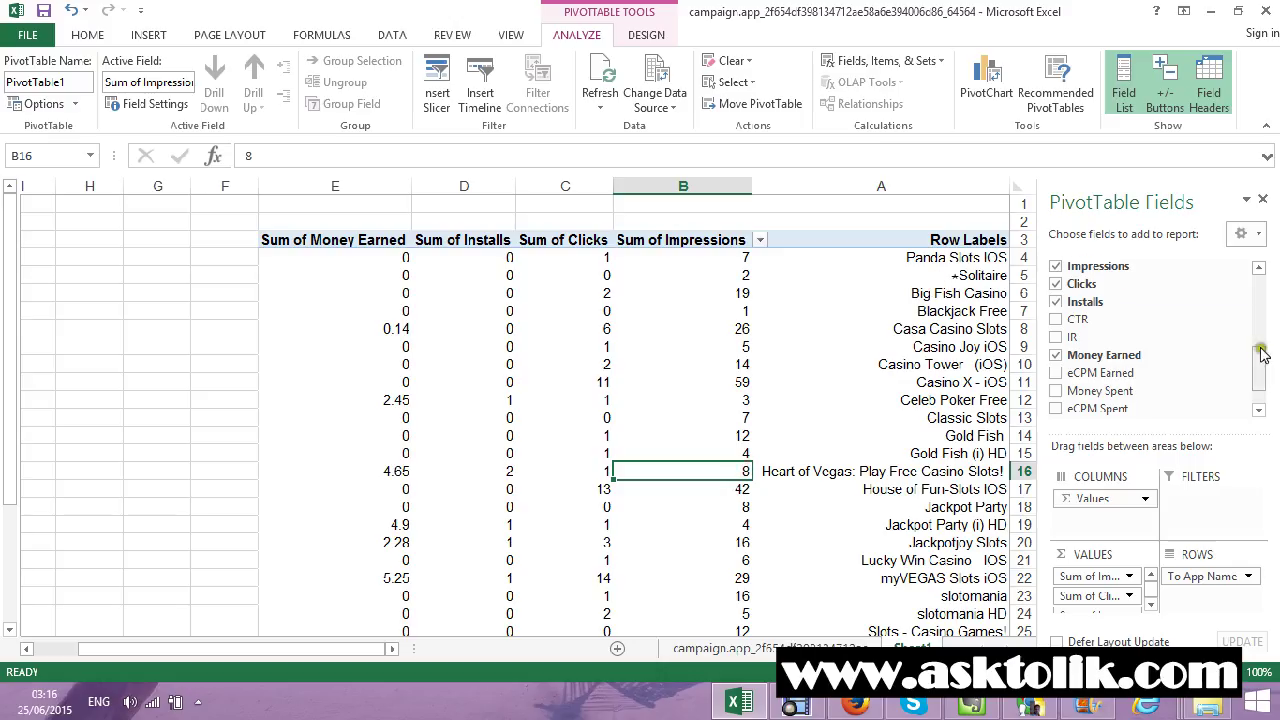
left_click_drag(1260, 352, 1230, 272)
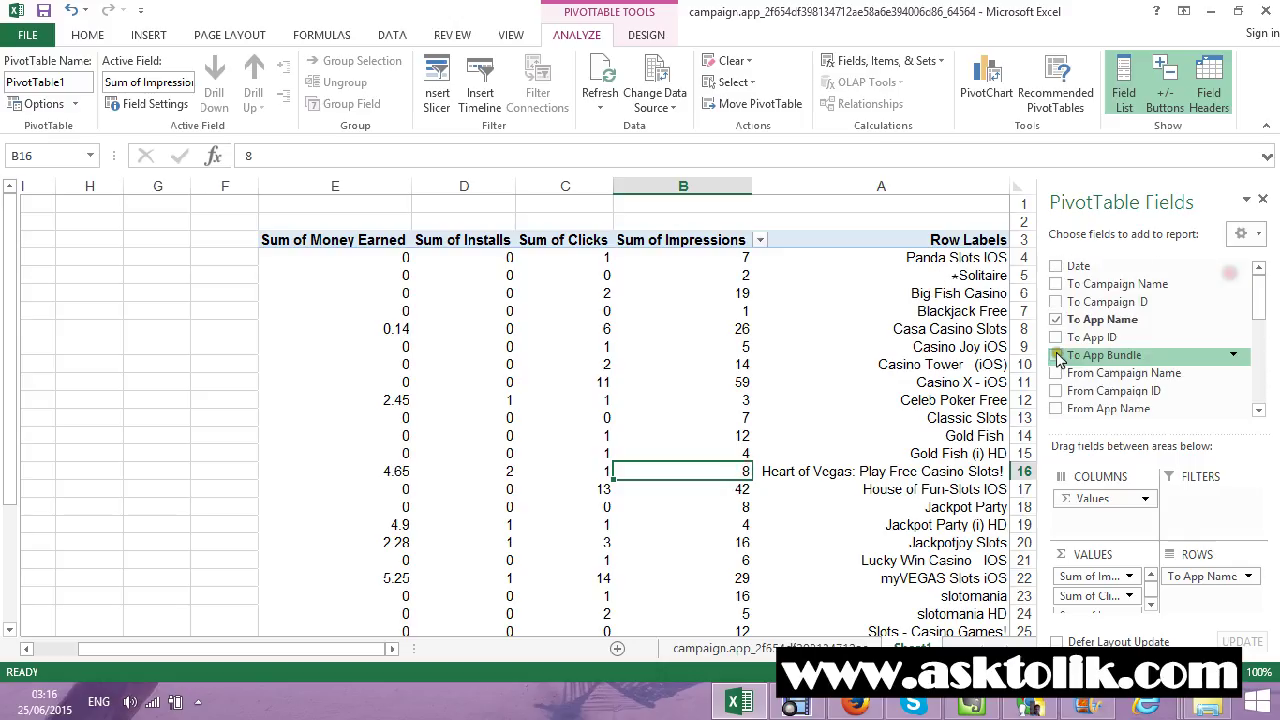
left_click(1055, 337)
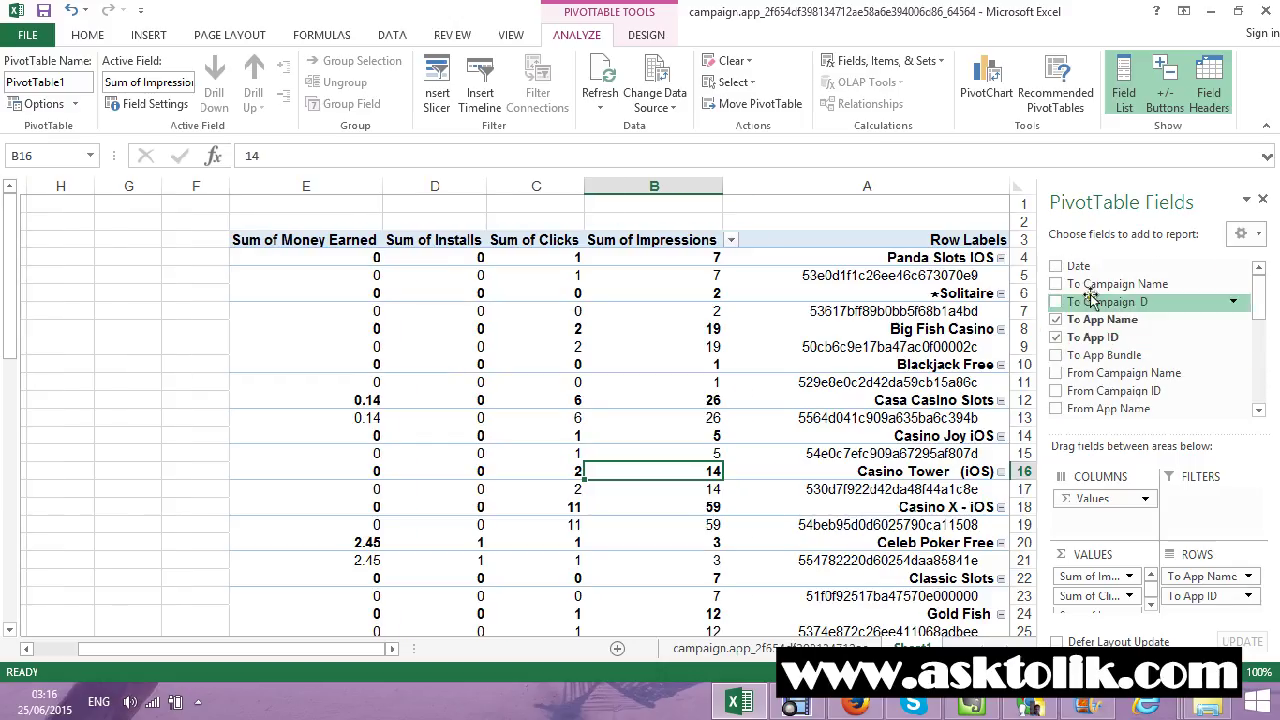
left_click_drag(1083, 344, 1048, 348)
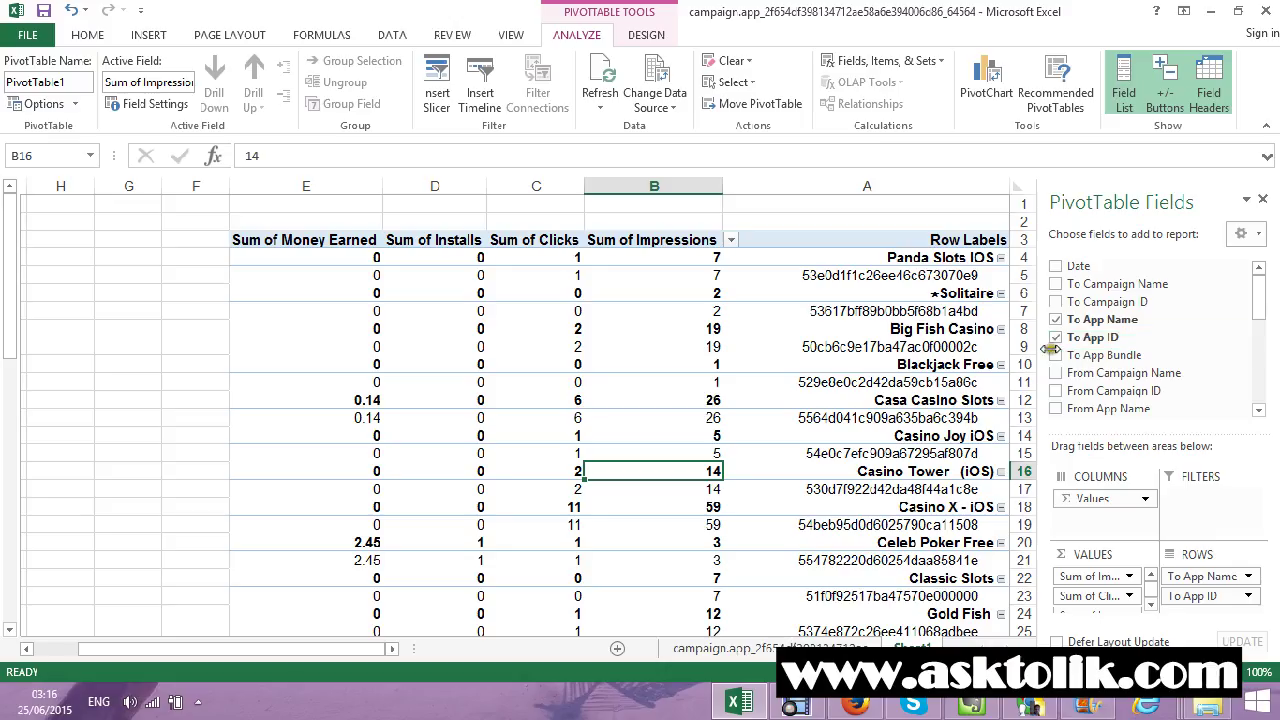
left_click(942, 315)
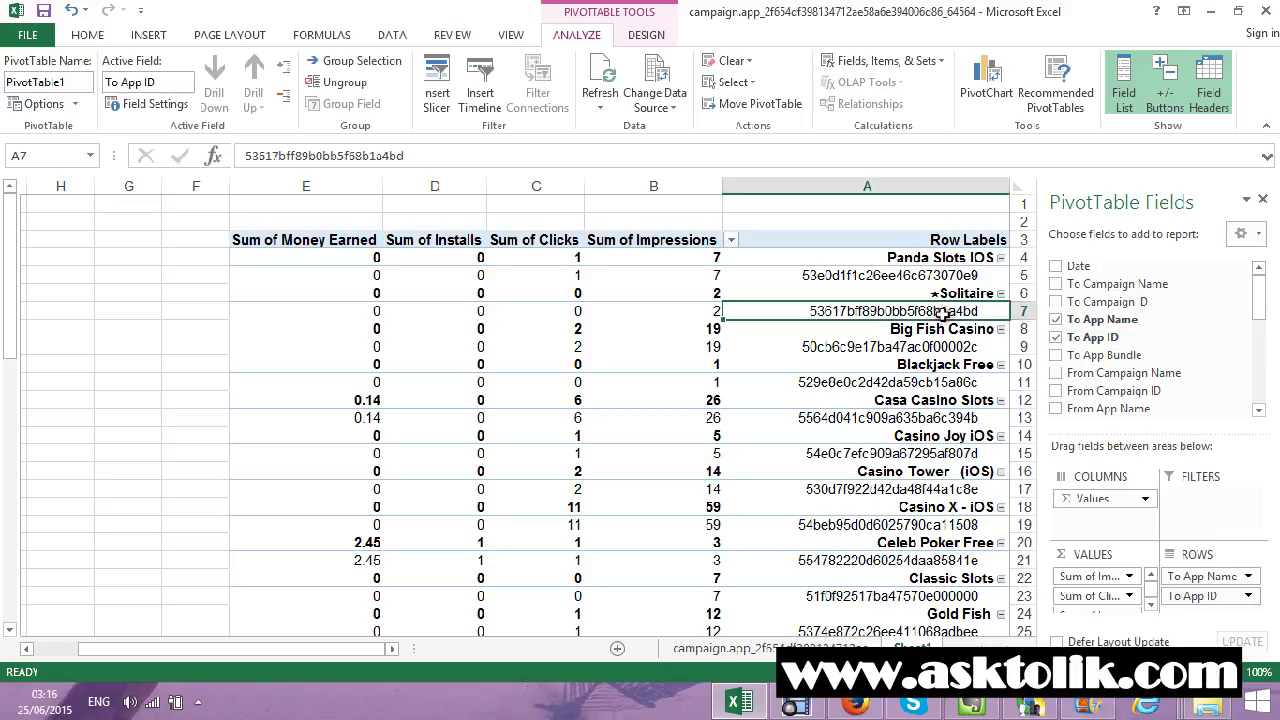
key("ctrl+c")
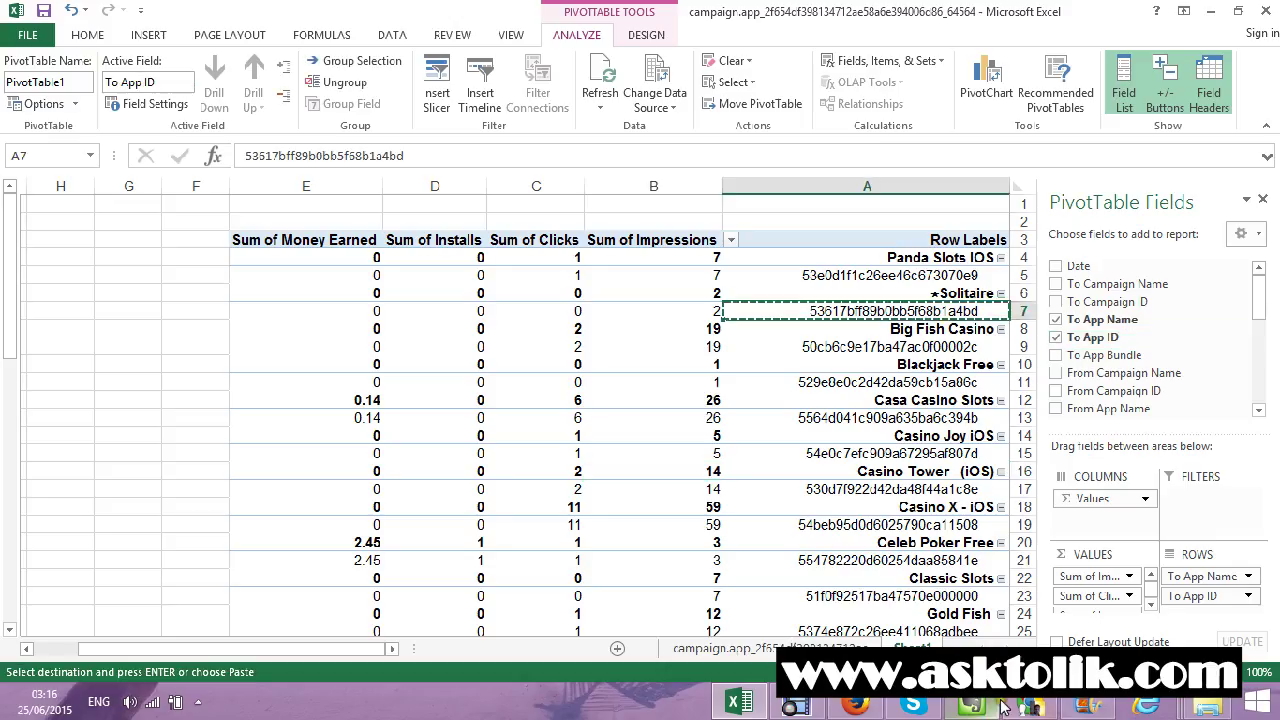
left_click(853, 705)
Step: In Slot - IOS Advanced Targeting, block the Solitaire app using its pasted ID
left_click(120, 377)
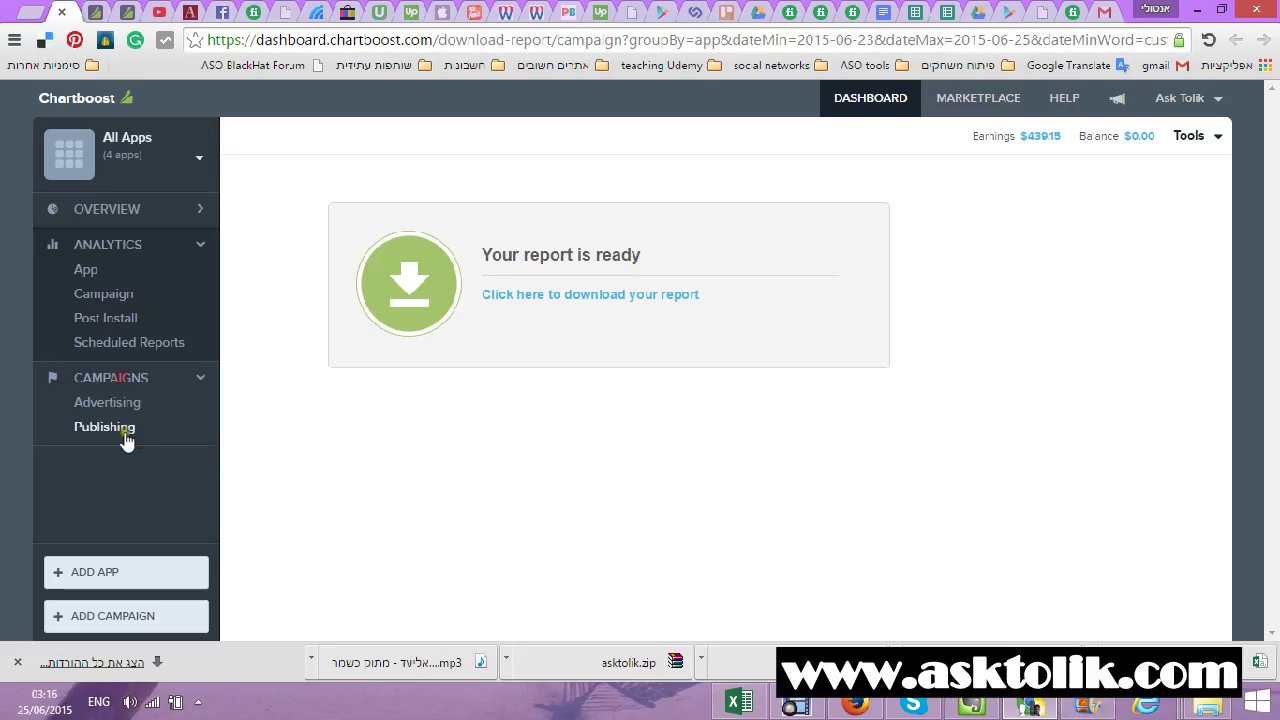
left_click(126, 426)
left_click(398, 396)
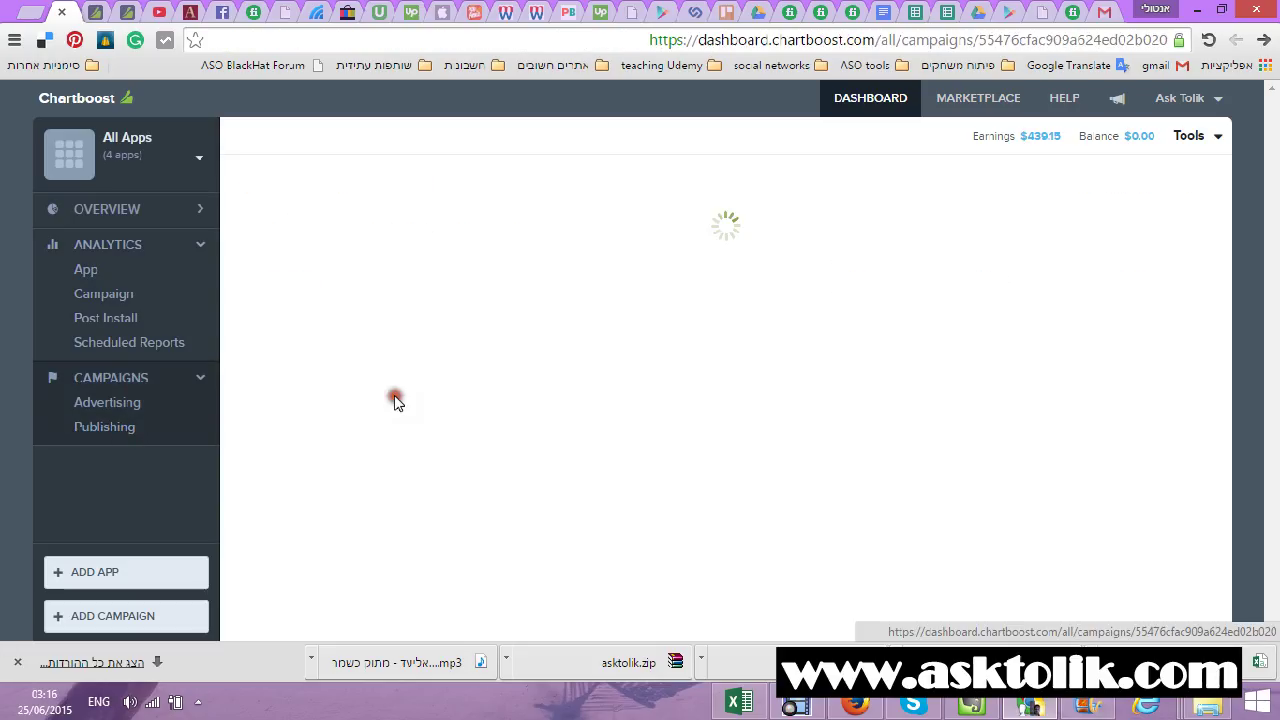
left_click(288, 393)
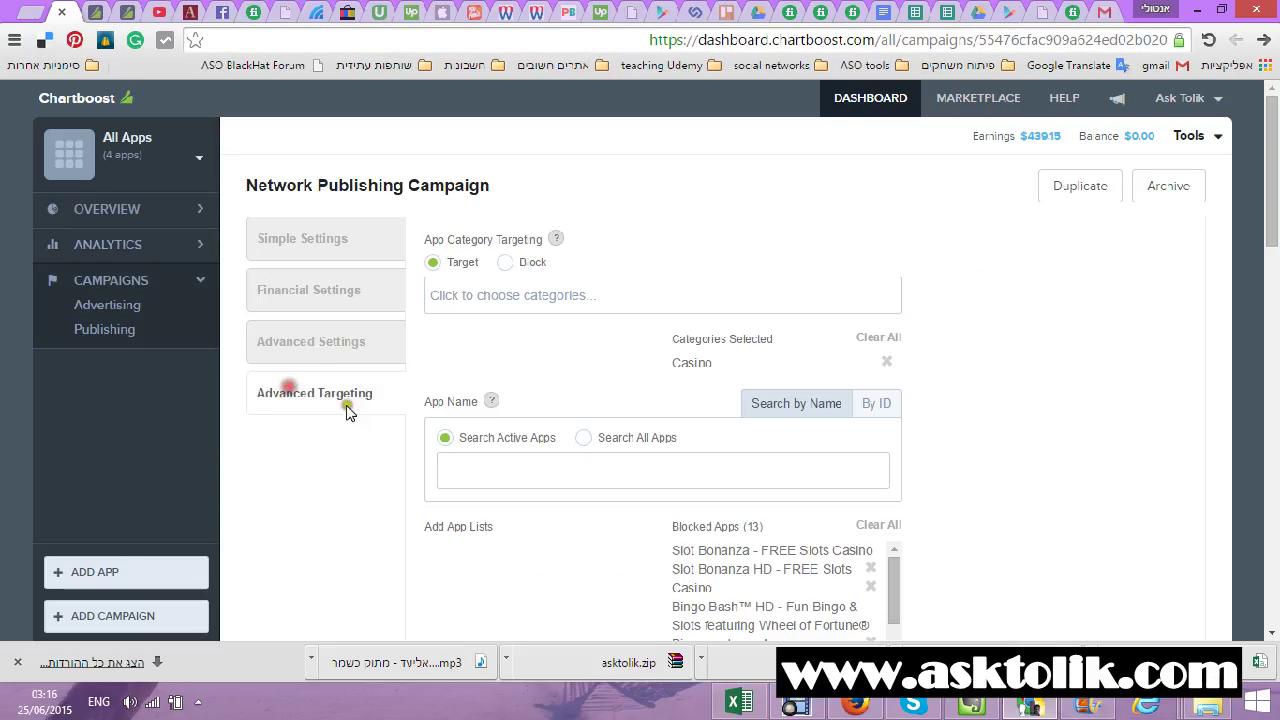
left_click(558, 466)
key("ctrl+v")
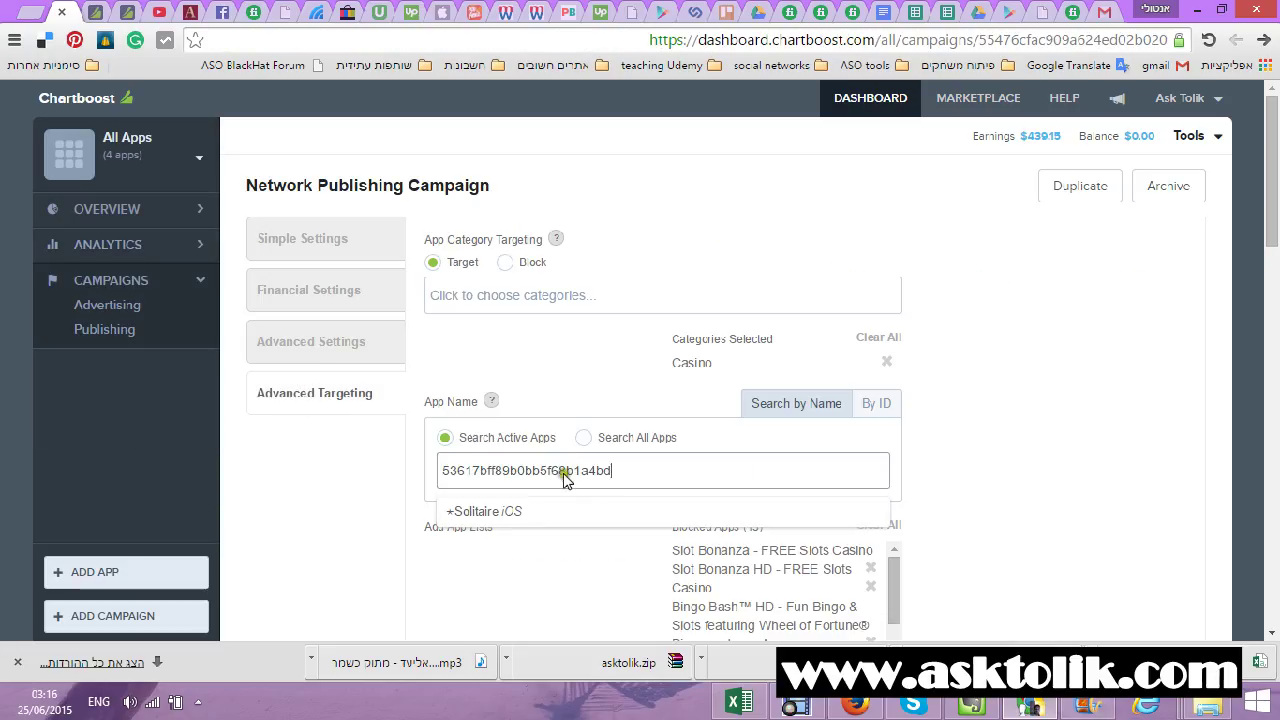
left_click(576, 505)
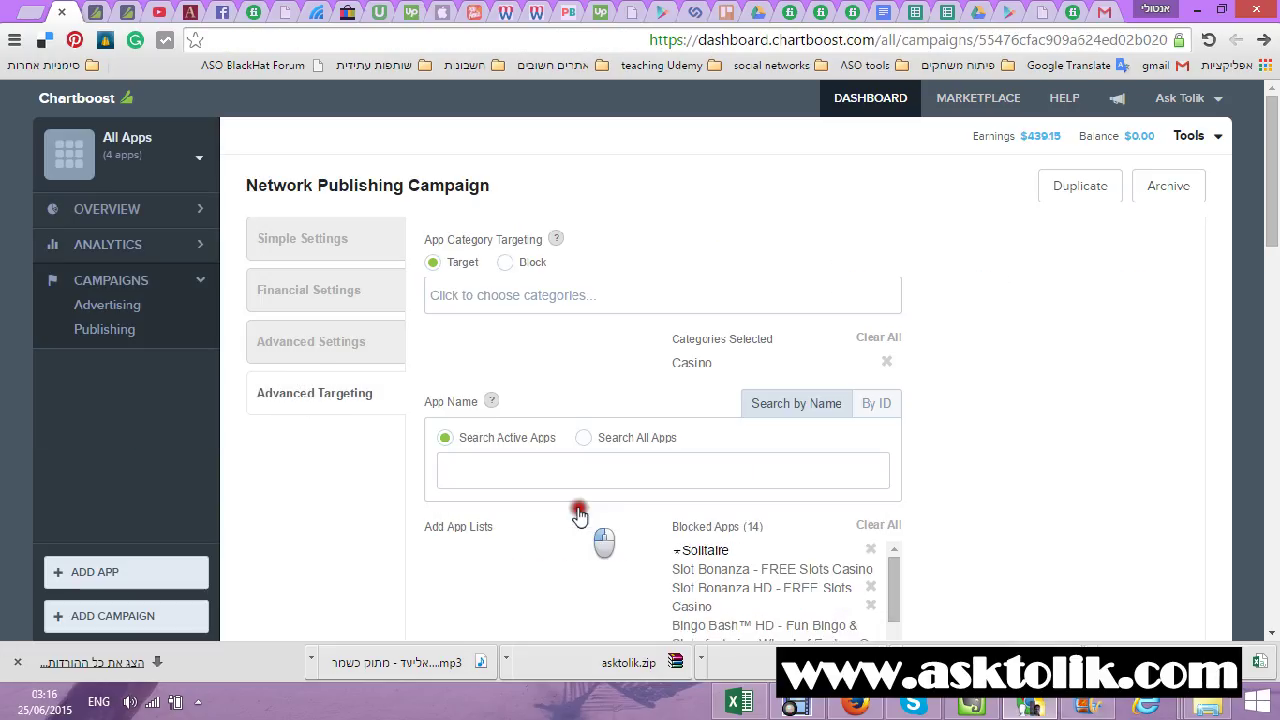
Step: Copy the Blackjack Free app's ID from A11 and add it to Blocked Apps
left_click(738, 702)
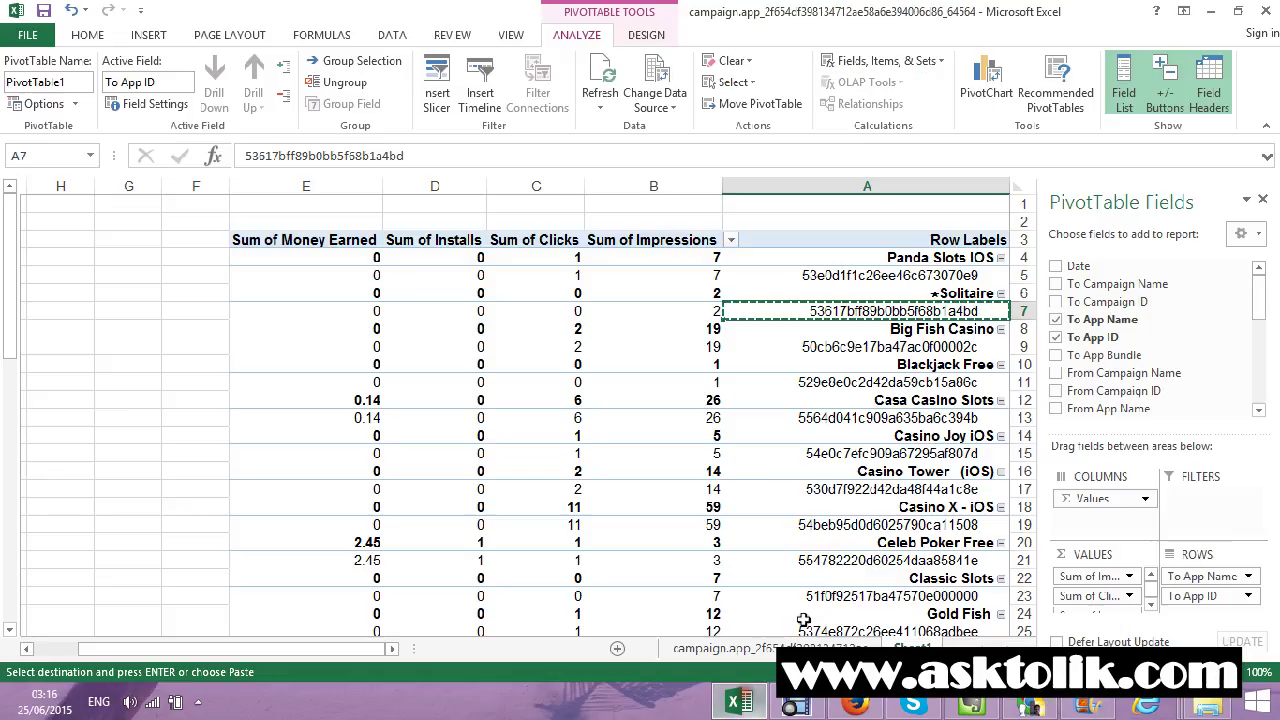
left_click(925, 383)
key("ctrl+c")
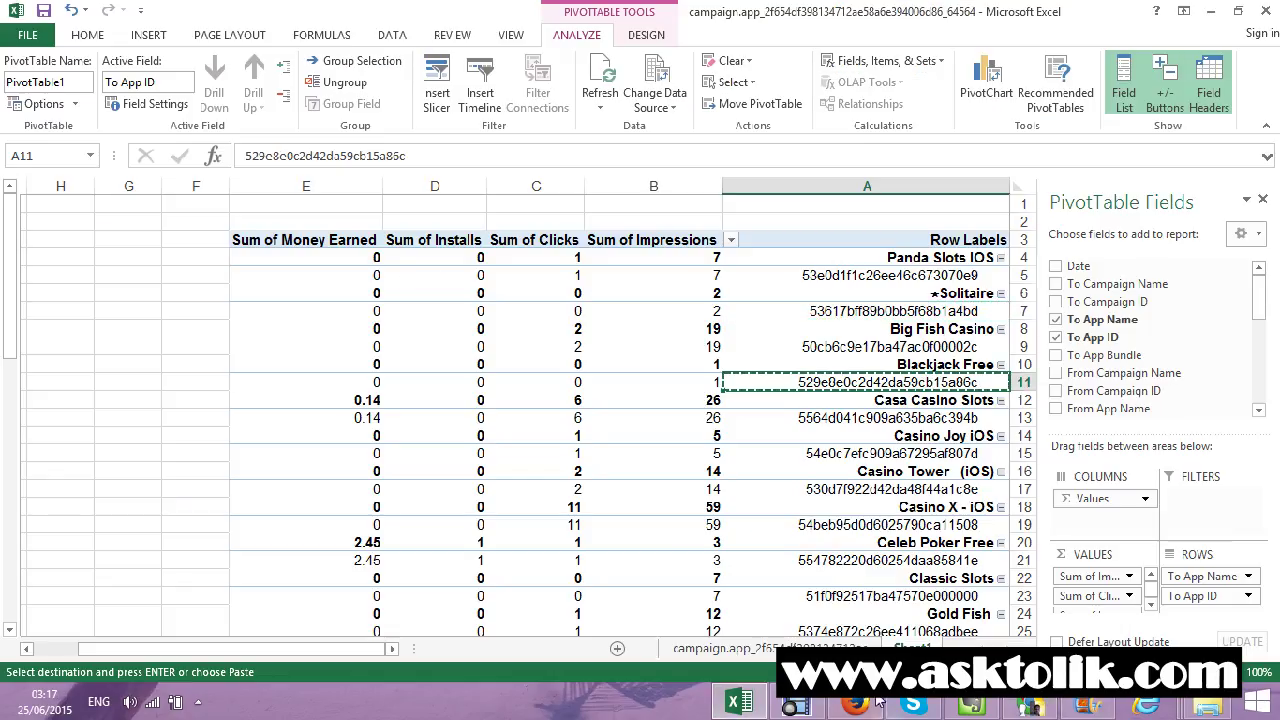
key("alt+Tab")
key("ctrl+v")
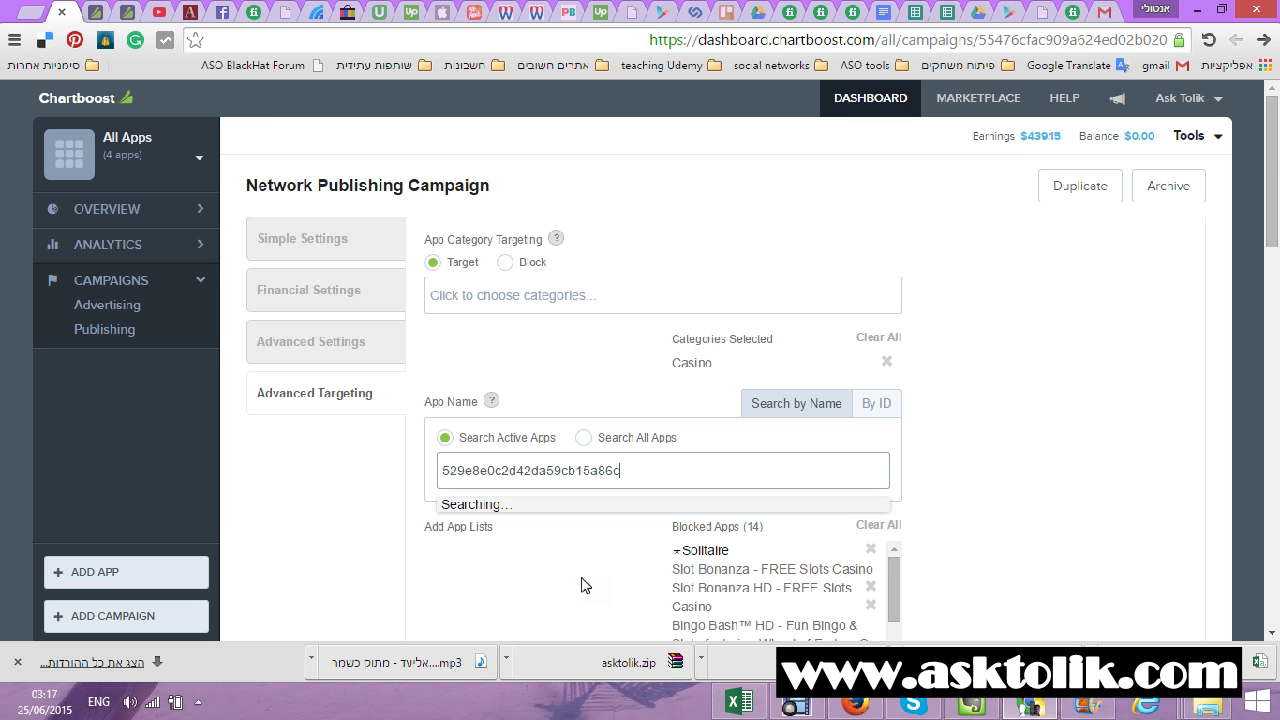
left_click(558, 512)
Step: Copy the 云顶德州扑克 app's ID from A59 and add it to Blocked Apps
key("alt+Tab")
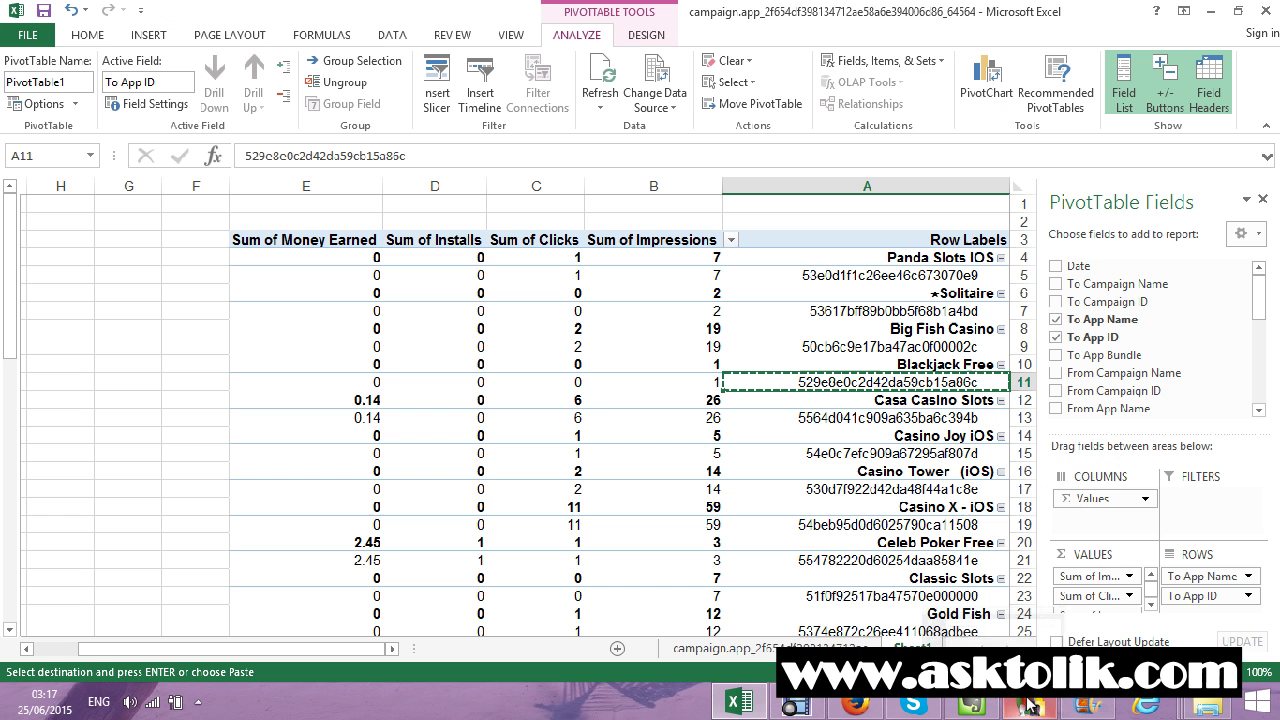
scroll(888, 471, "down", 2)
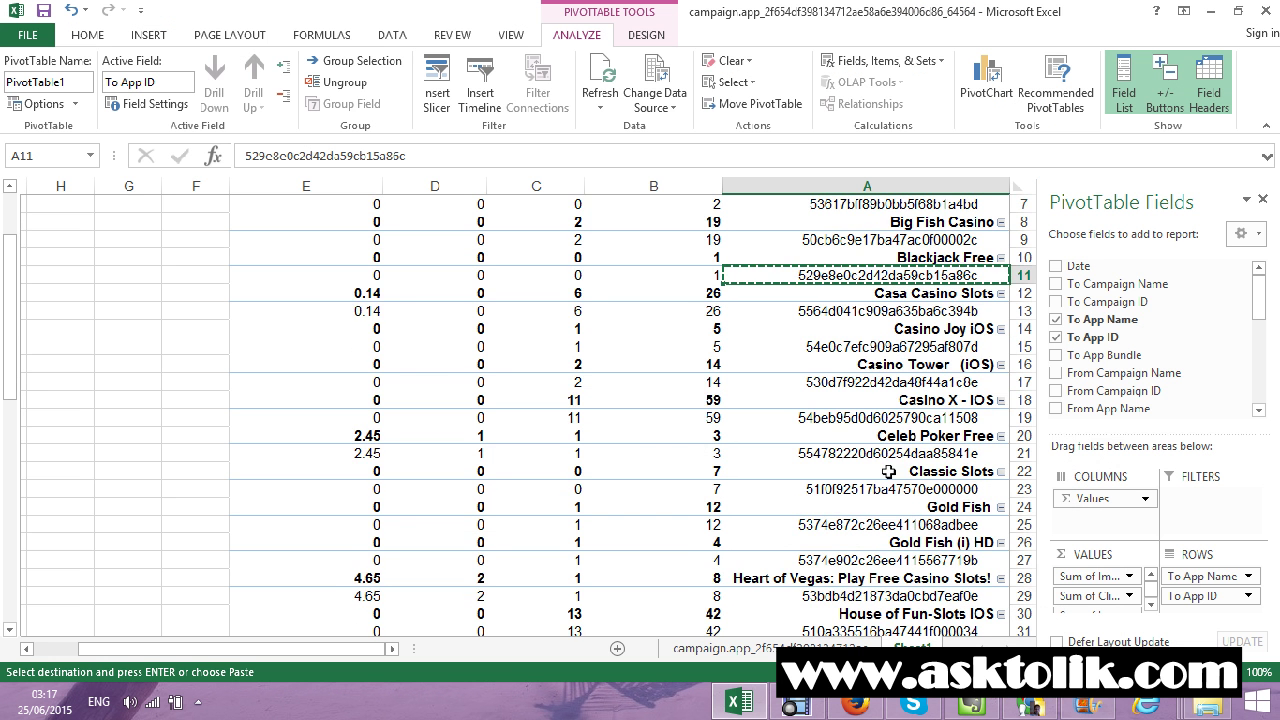
scroll(888, 471, "down", 2)
scroll(888, 471, "down", 1)
scroll(888, 471, "down", 1)
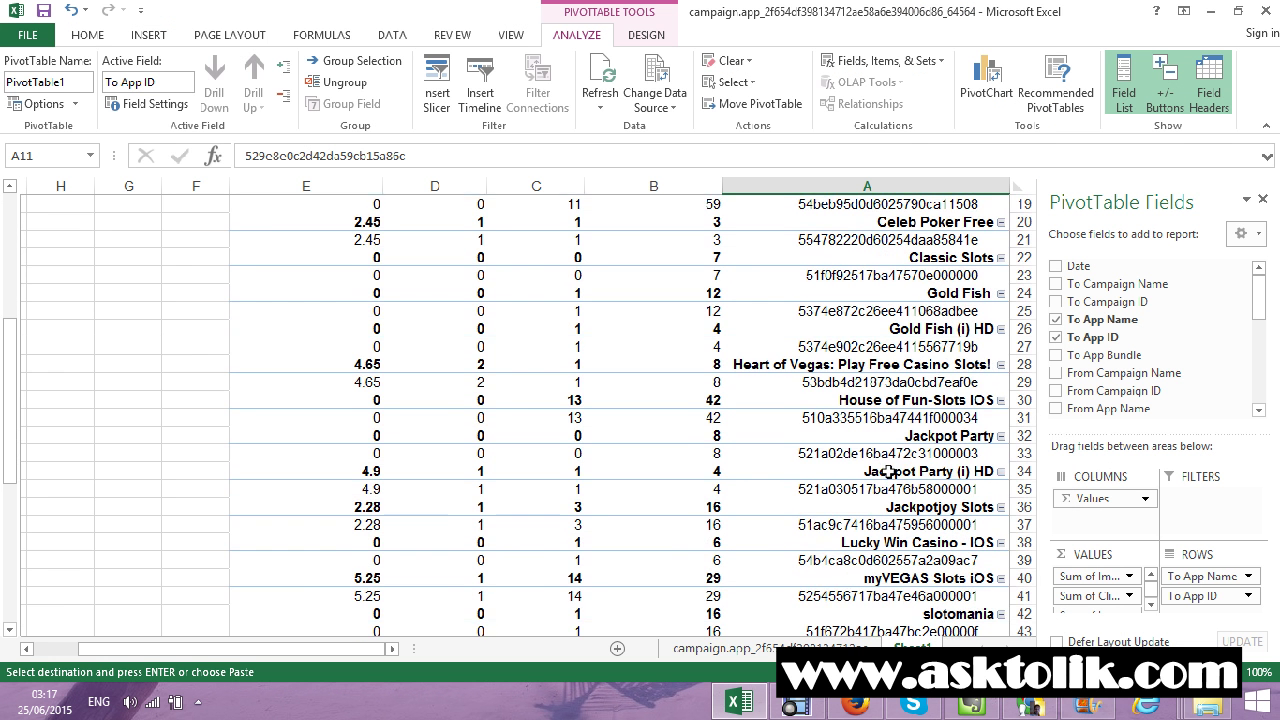
scroll(888, 471, "down", 2)
scroll(888, 471, "down", 1)
scroll(888, 471, "down", 2)
scroll(888, 471, "down", 2)
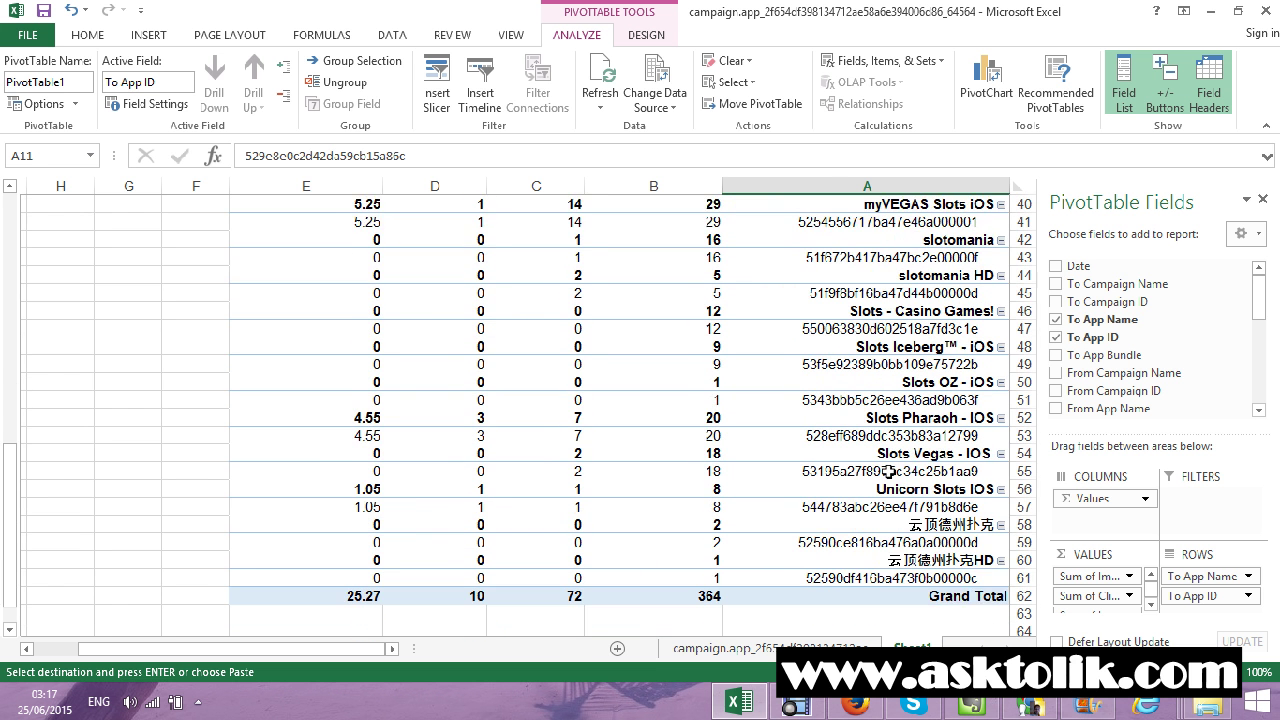
scroll(888, 471, "down", 1)
left_click(910, 485)
key("ctrl+c")
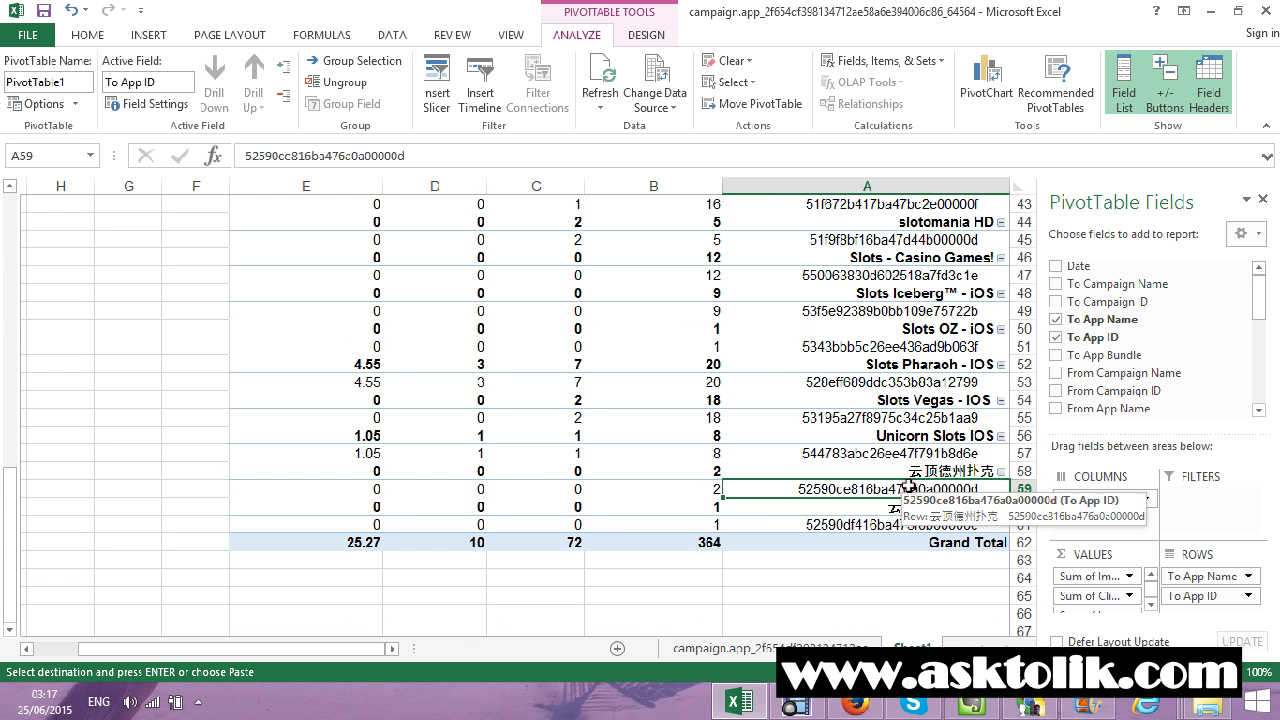
left_click(966, 708)
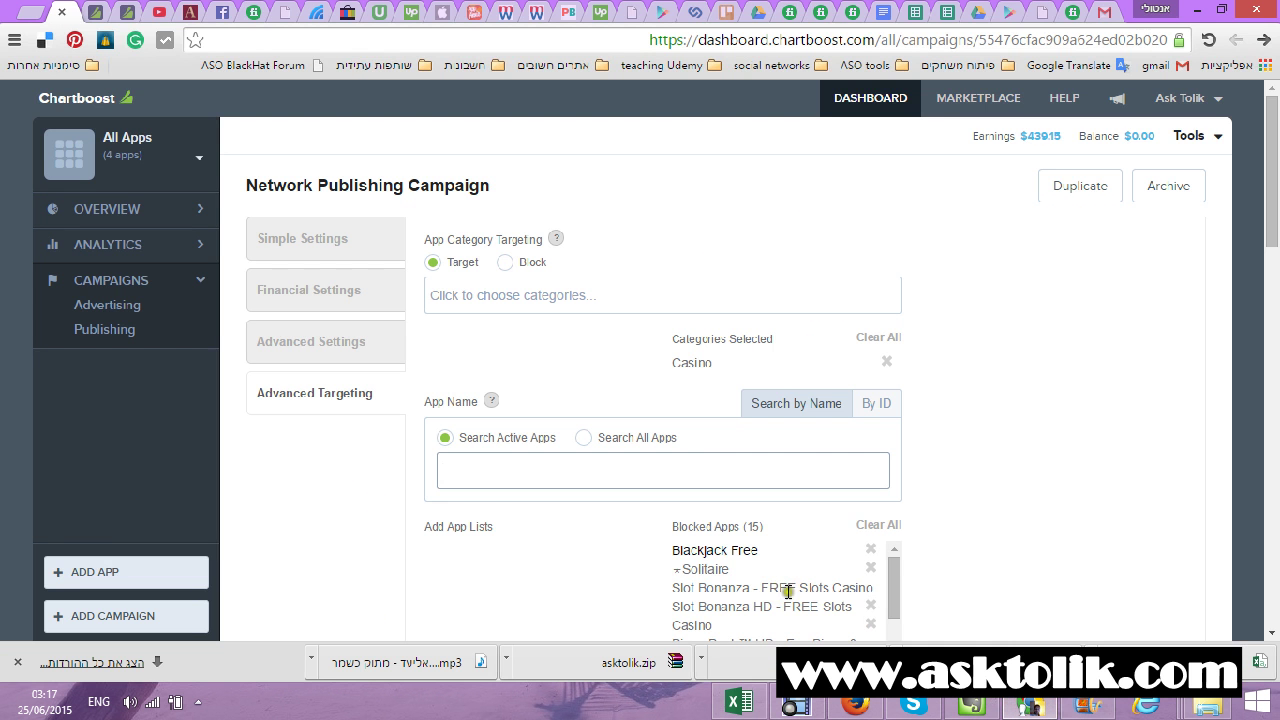
key("ctrl+v")
left_click(597, 511)
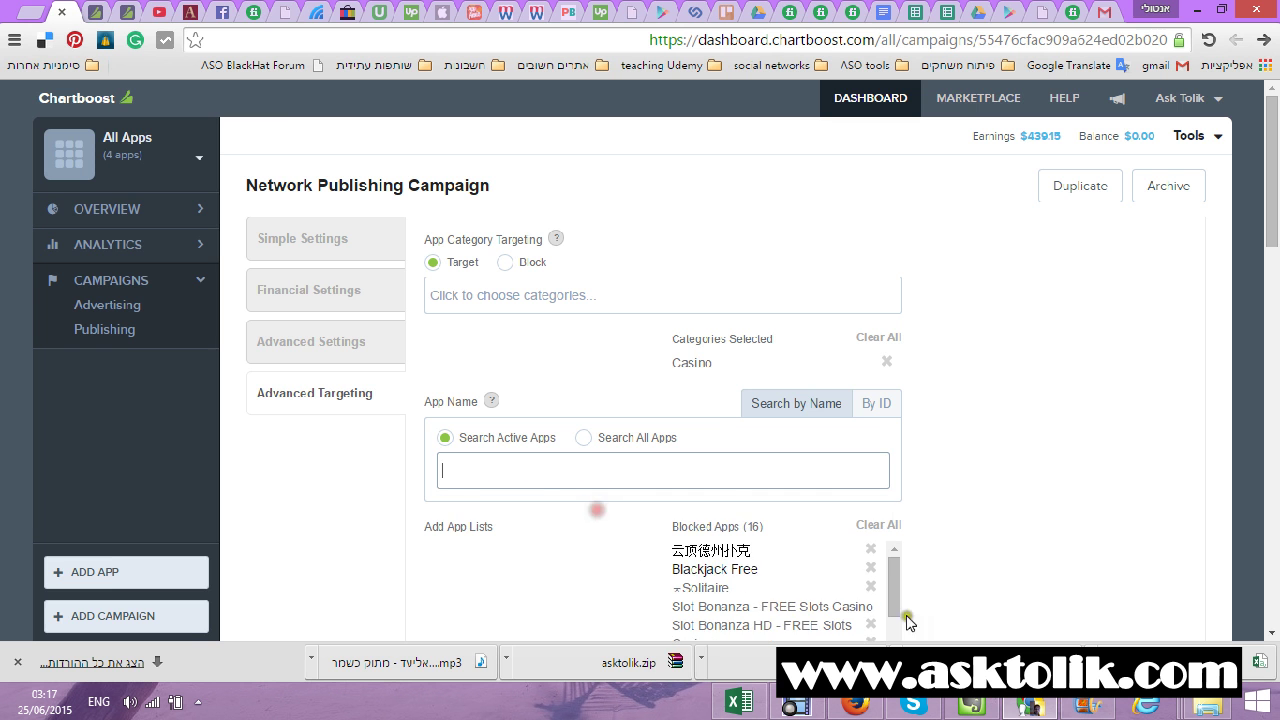
Step: Block 云顶德州扑克HD using its ID from A61, then save the campaign
key("alt+Tab")
left_click(900, 524)
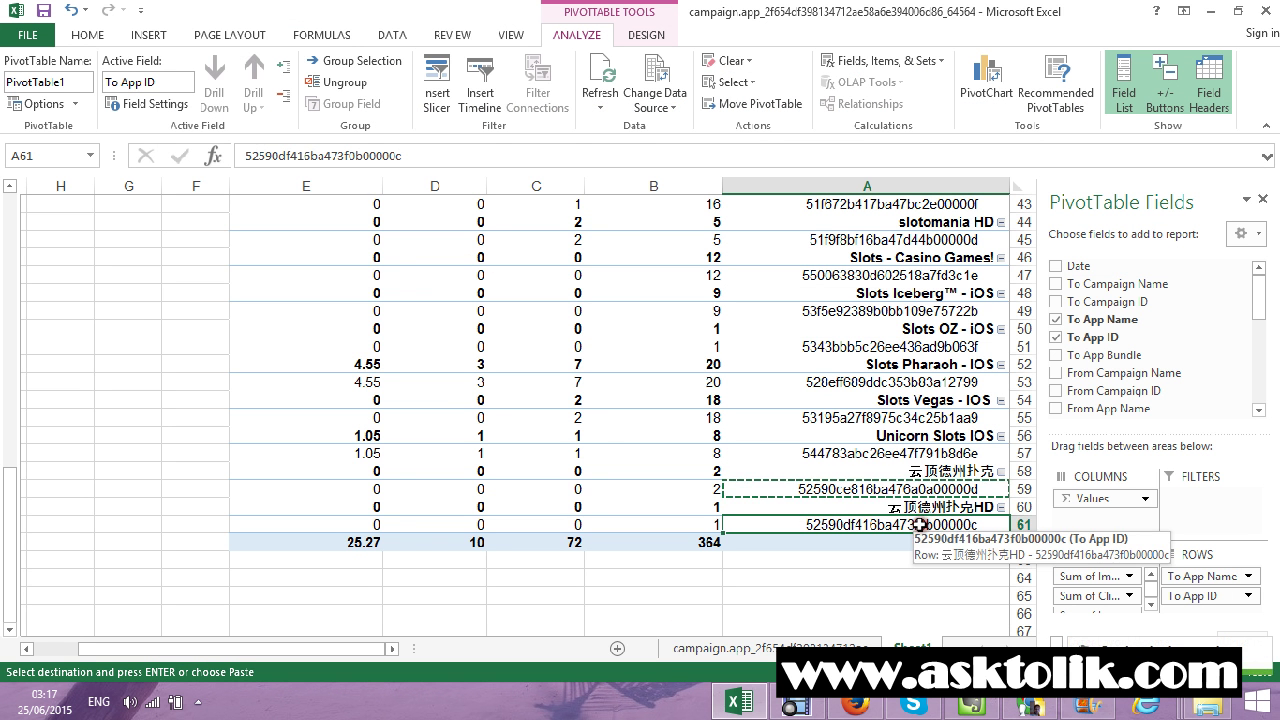
key("ctrl+c")
key("alt+Tab")
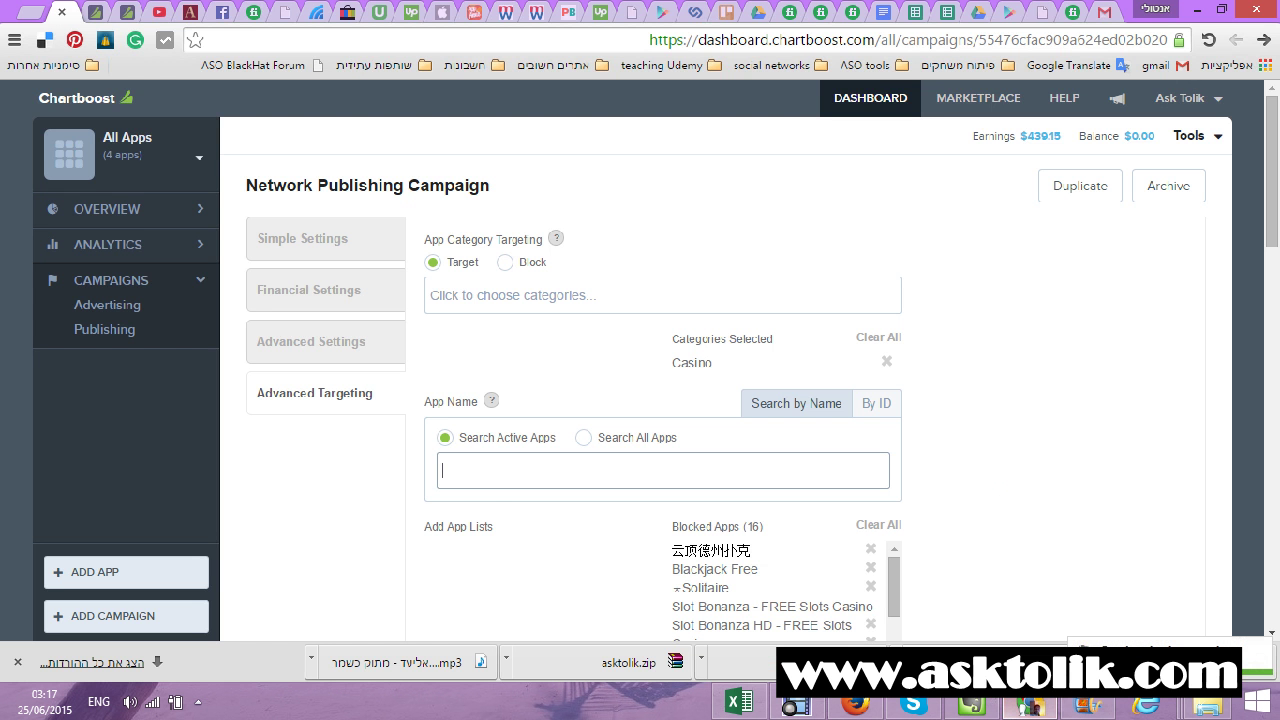
key("ctrl+v")
left_click(660, 494)
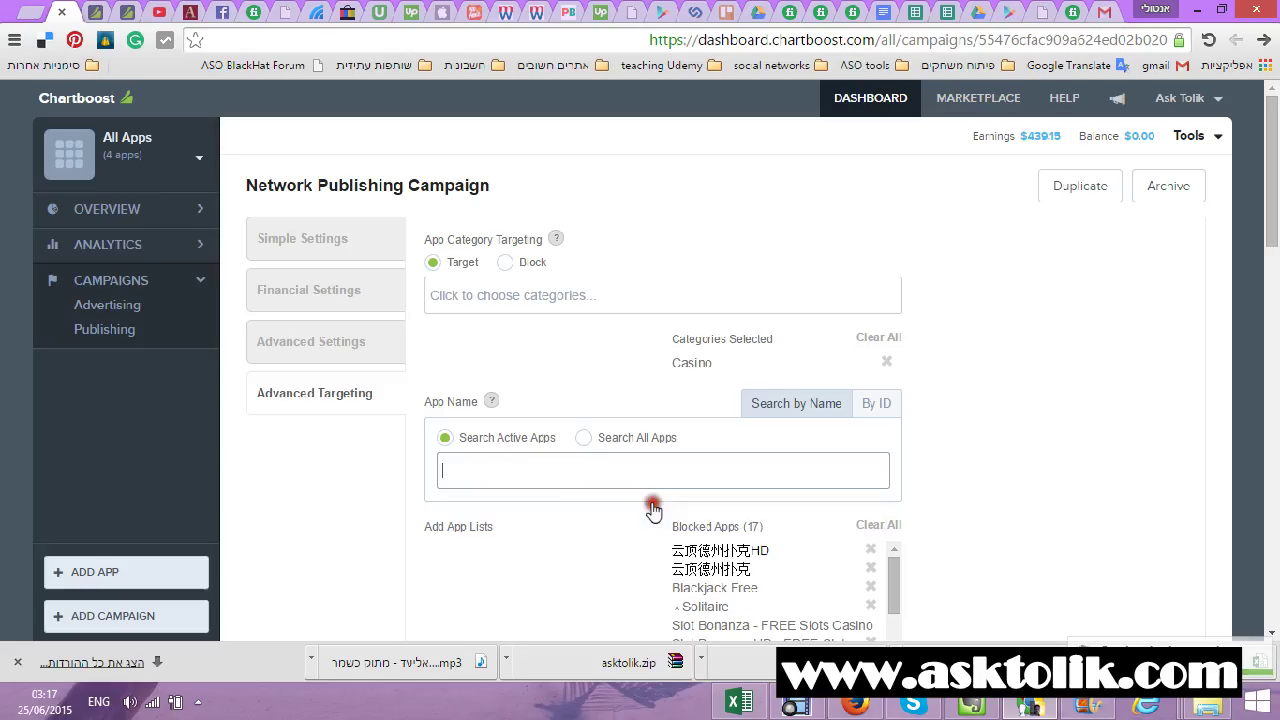
left_click_drag(1274, 436, 1240, 578)
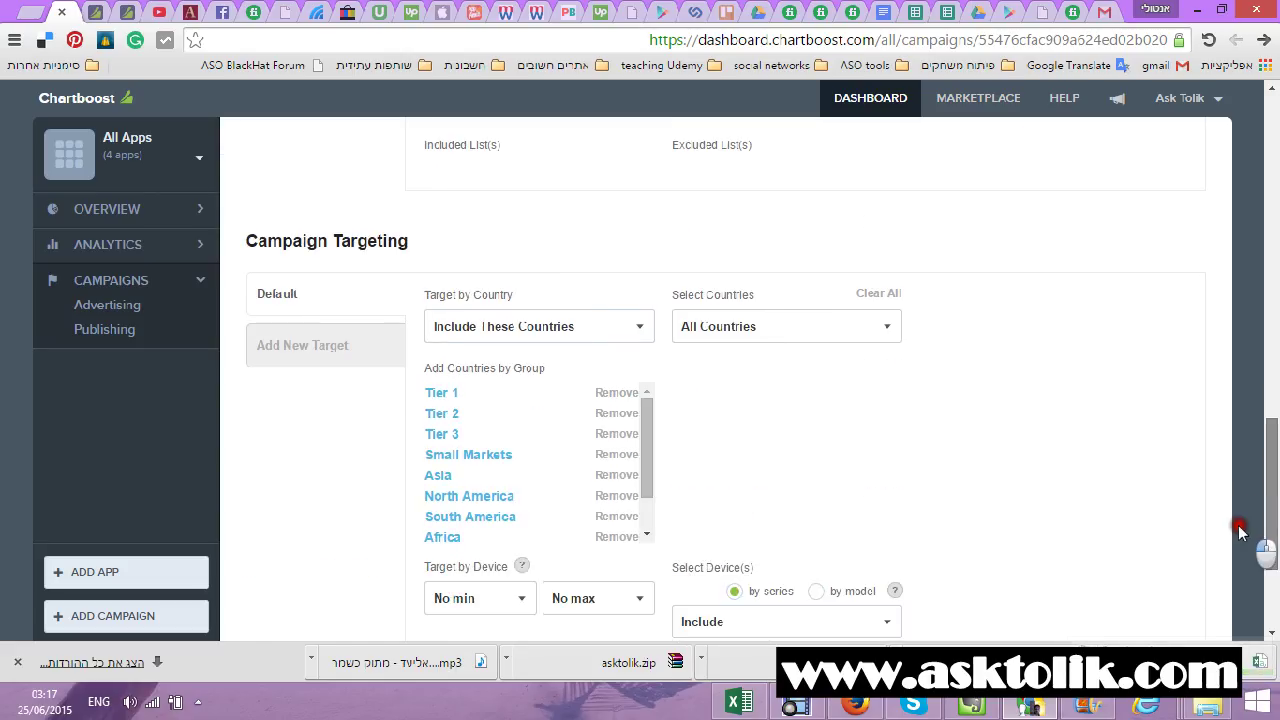
left_click(1172, 563)
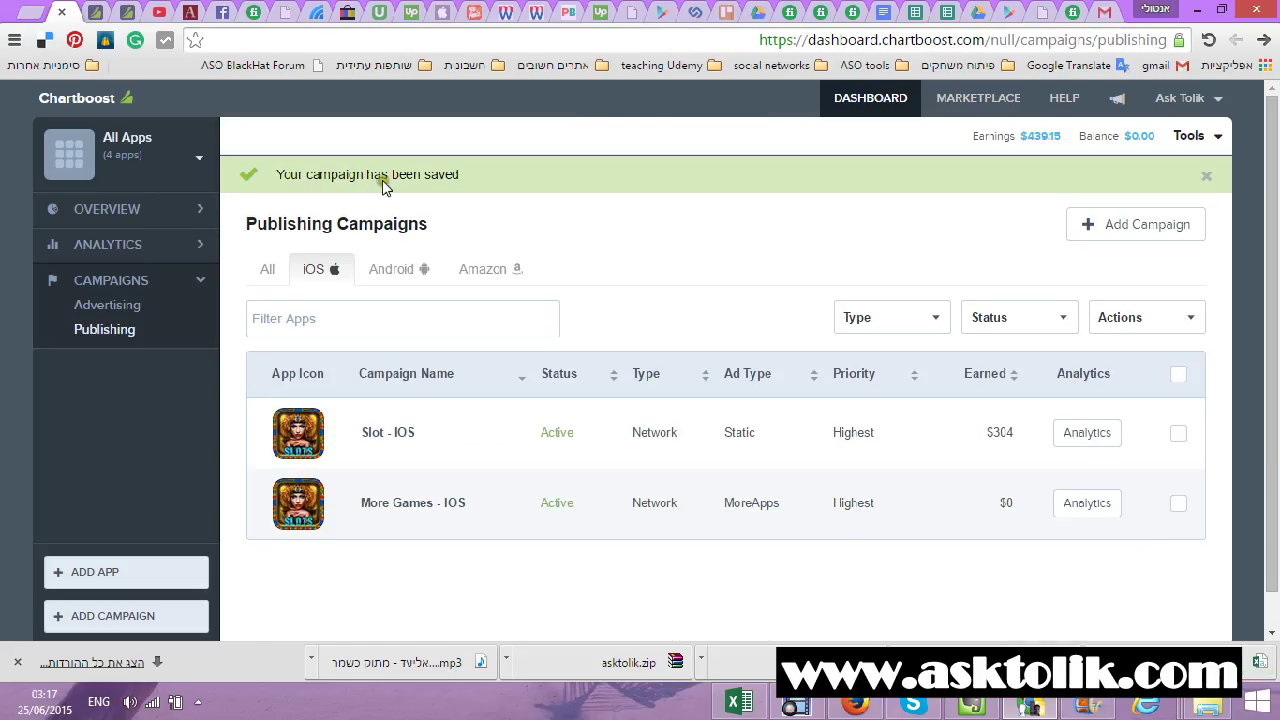
left_click(739, 703)
Step: Look up the 云顶德州扑克 app name on Google and browse its iTunes listing
left_click(918, 471)
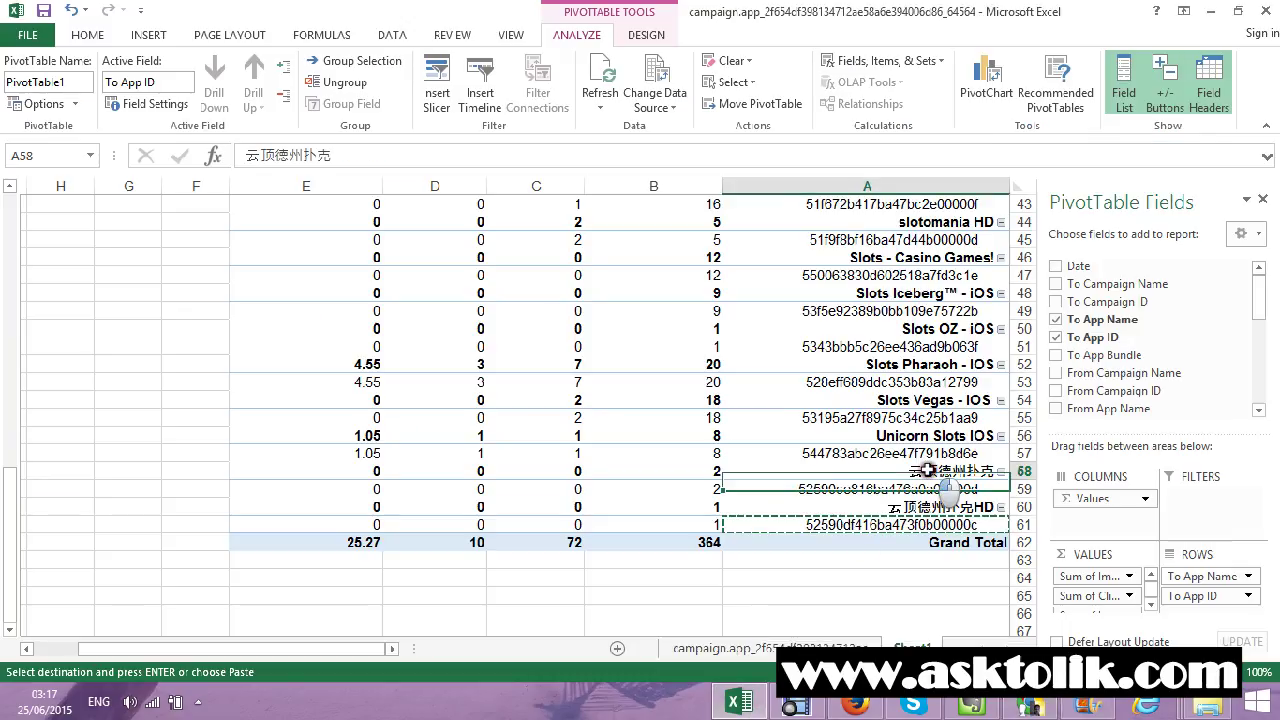
key("ctrl+c")
left_click(1020, 710)
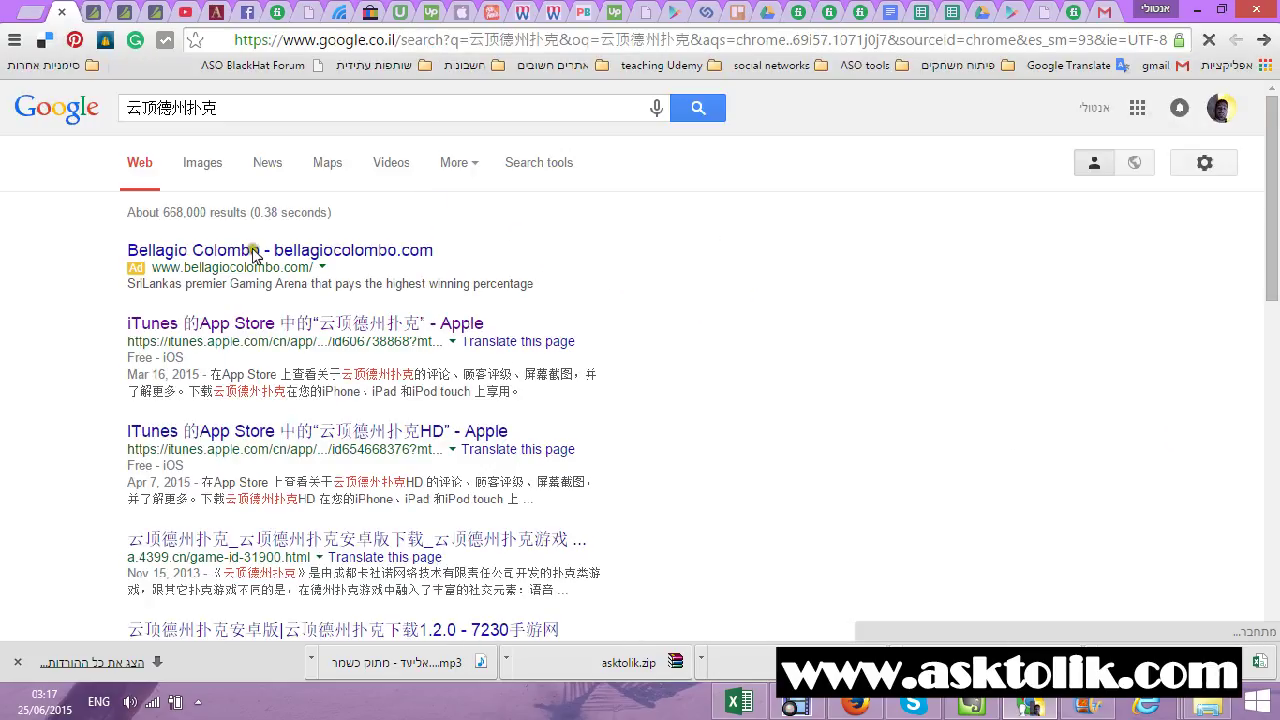
left_click(281, 324)
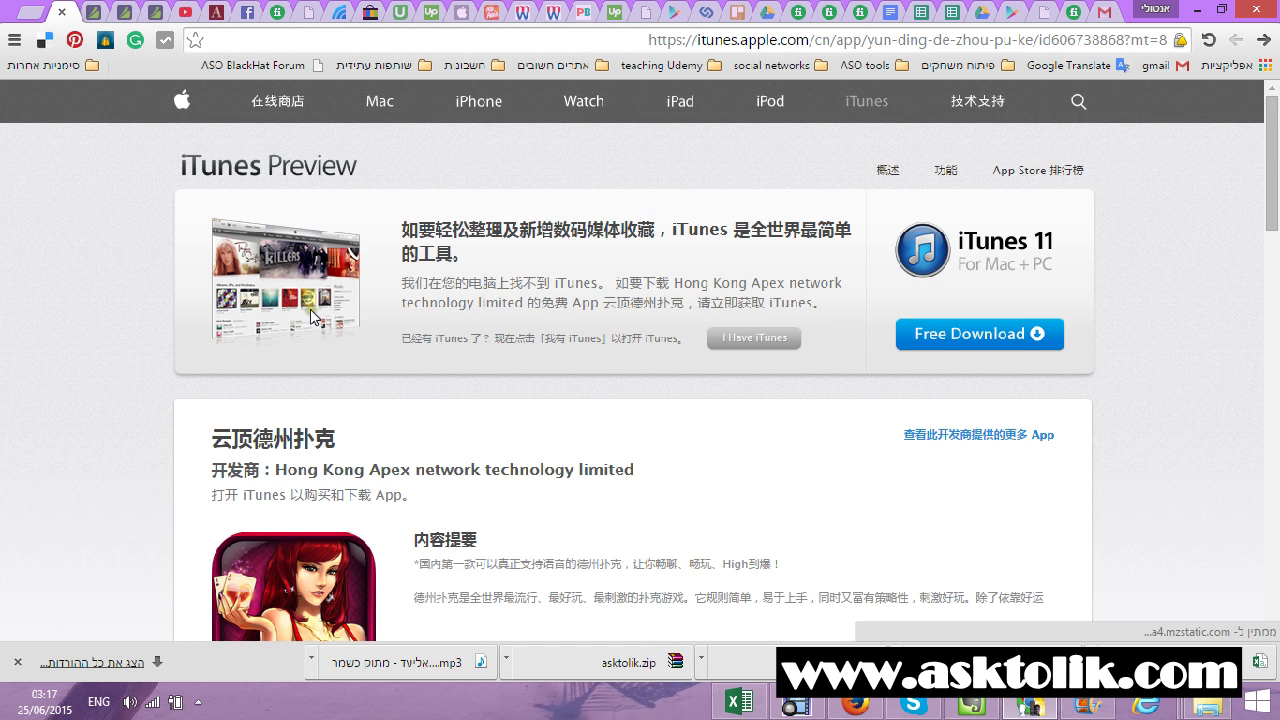
scroll(308, 314, "down", 1)
scroll(312, 312, "down", 4)
mouse_move(548, 452)
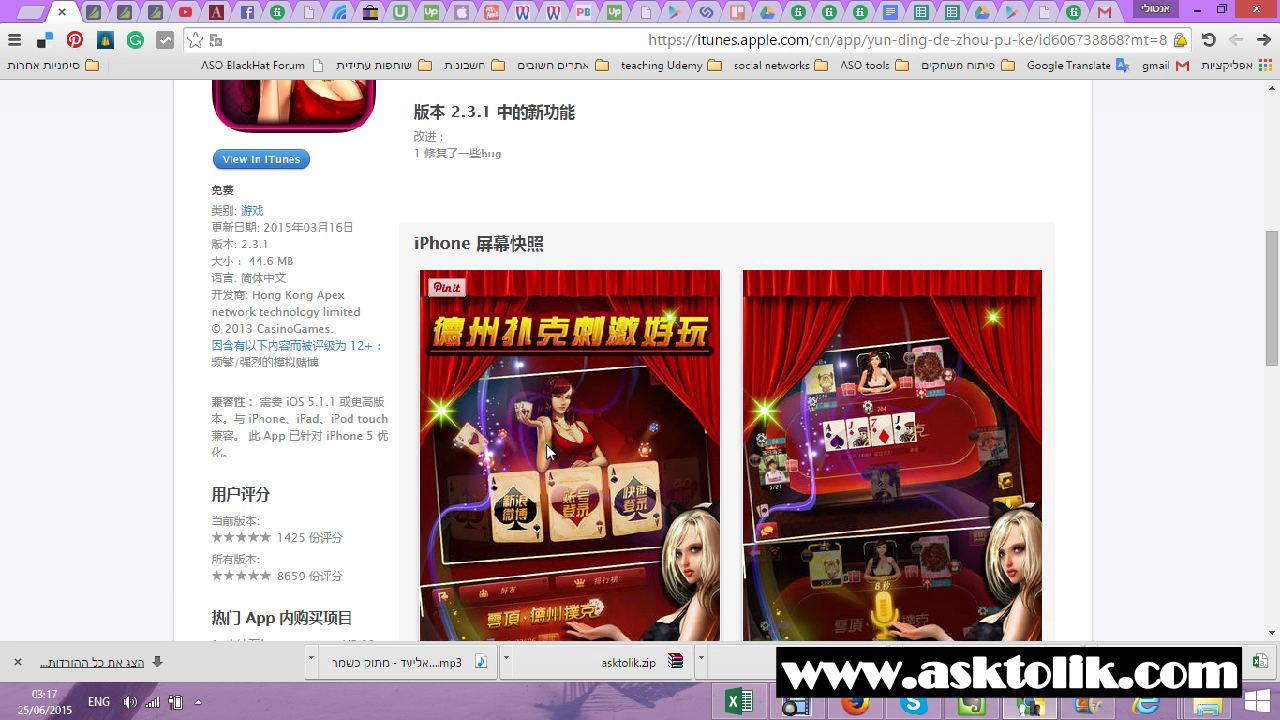
scroll(580, 422, "down", 3)
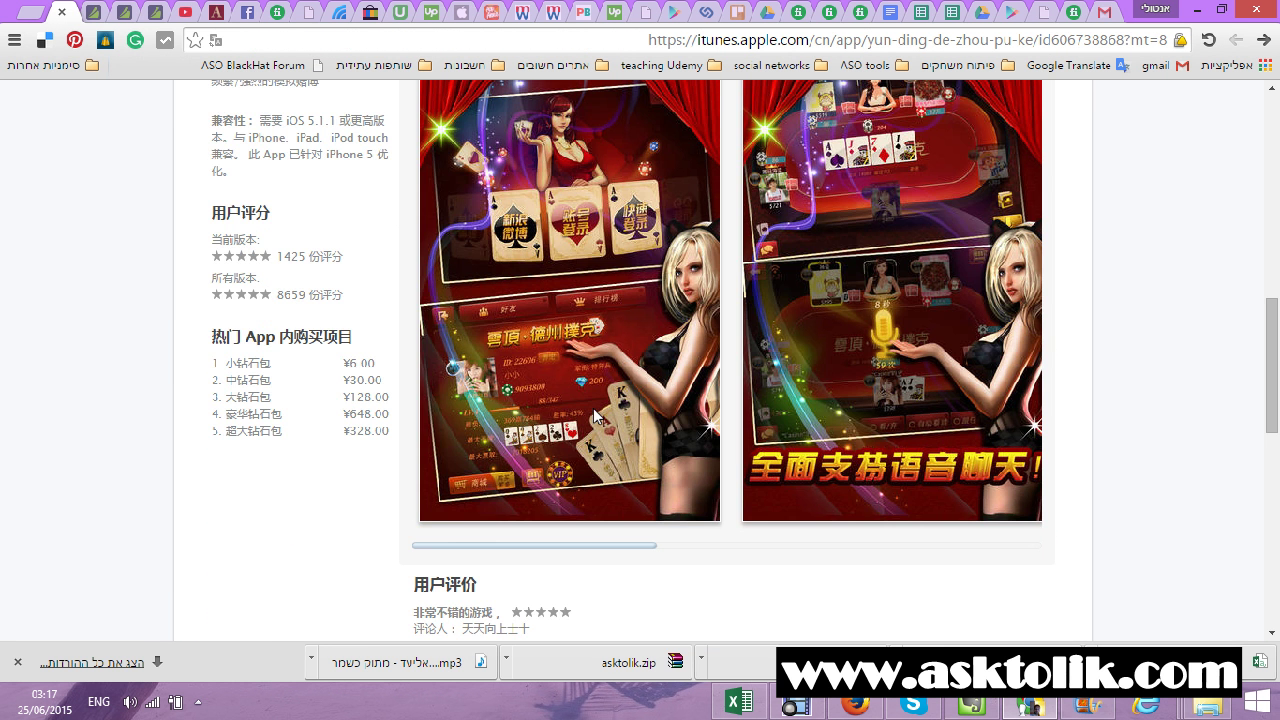
scroll(597, 416, "up", 4)
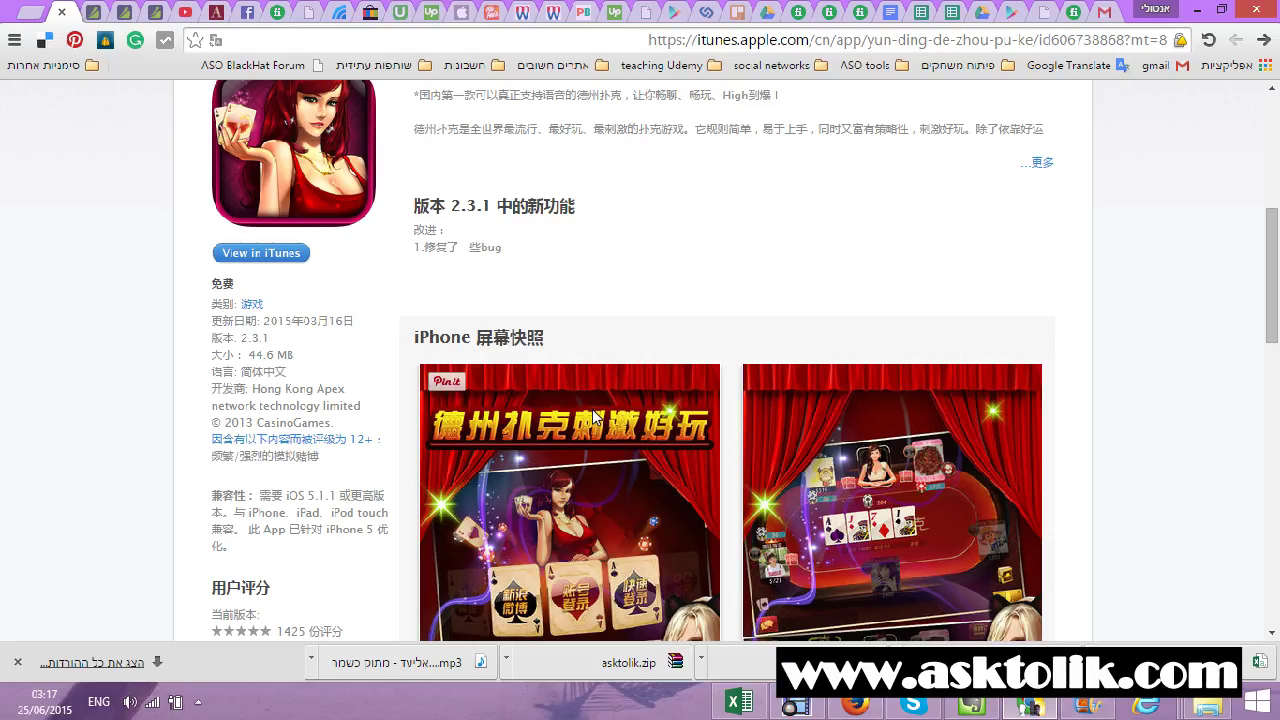
scroll(596, 415, "down", 3)
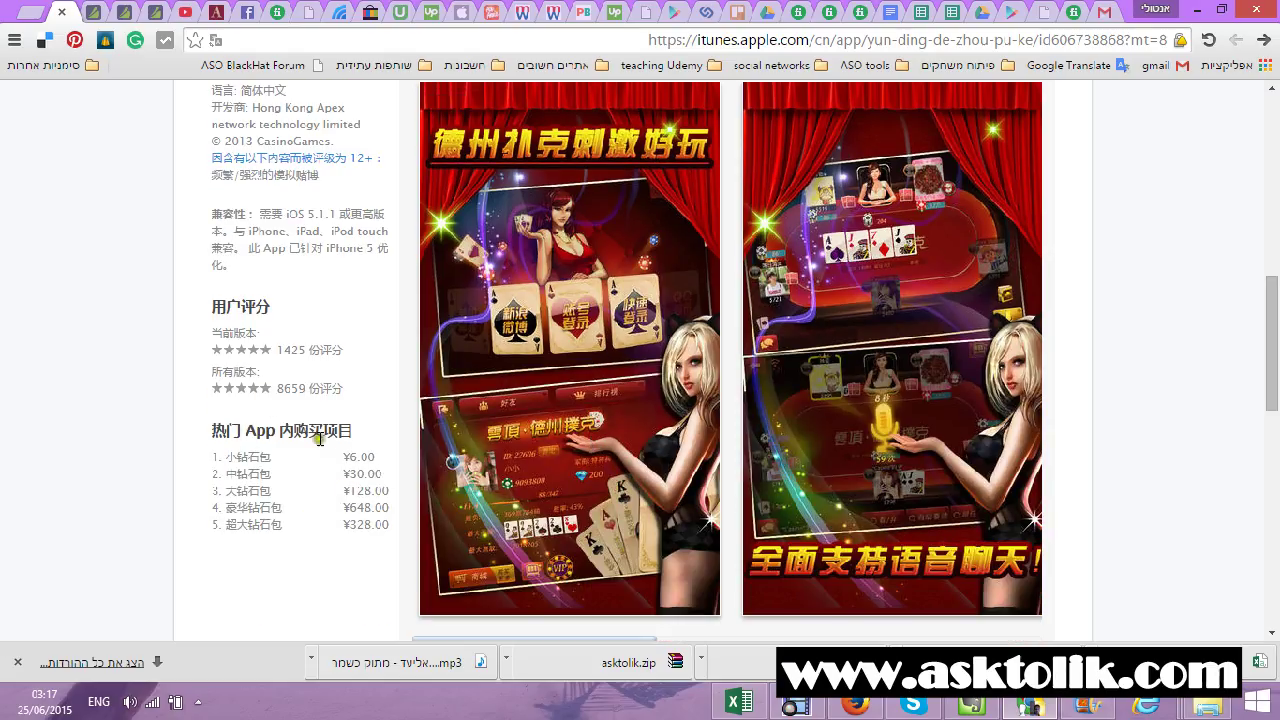
scroll(355, 493, "up", 5)
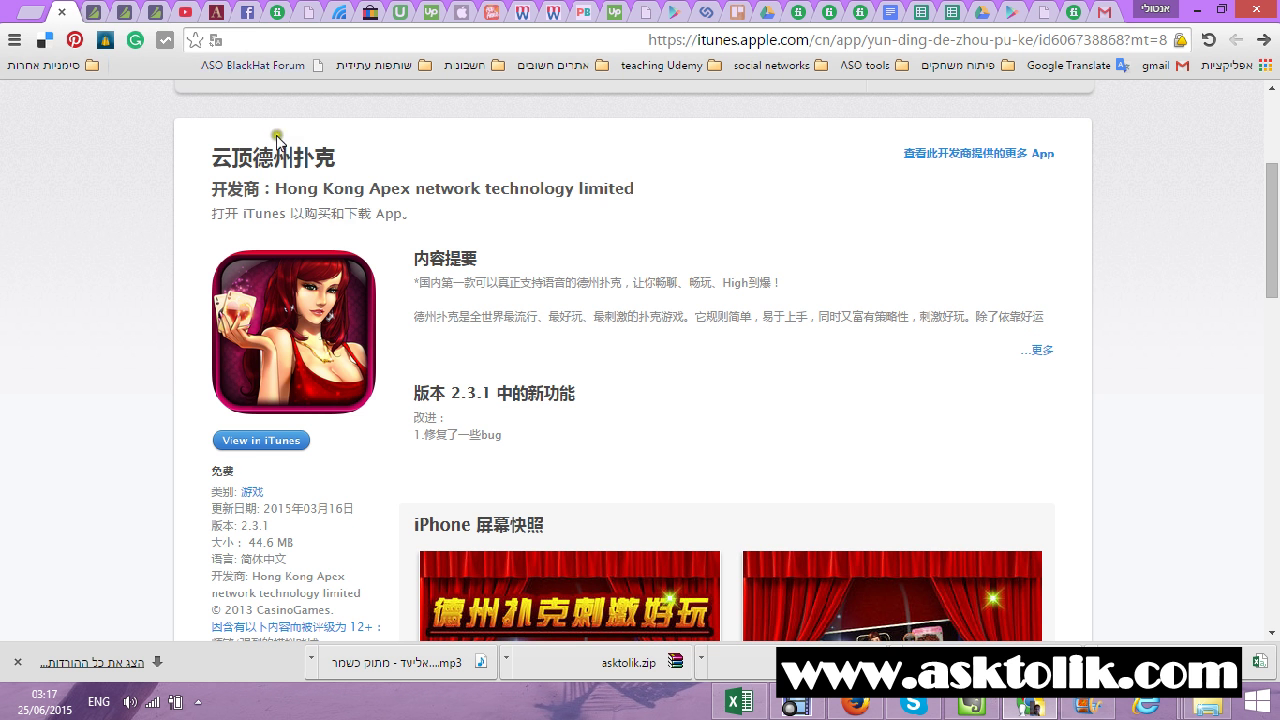
left_click(97, 13)
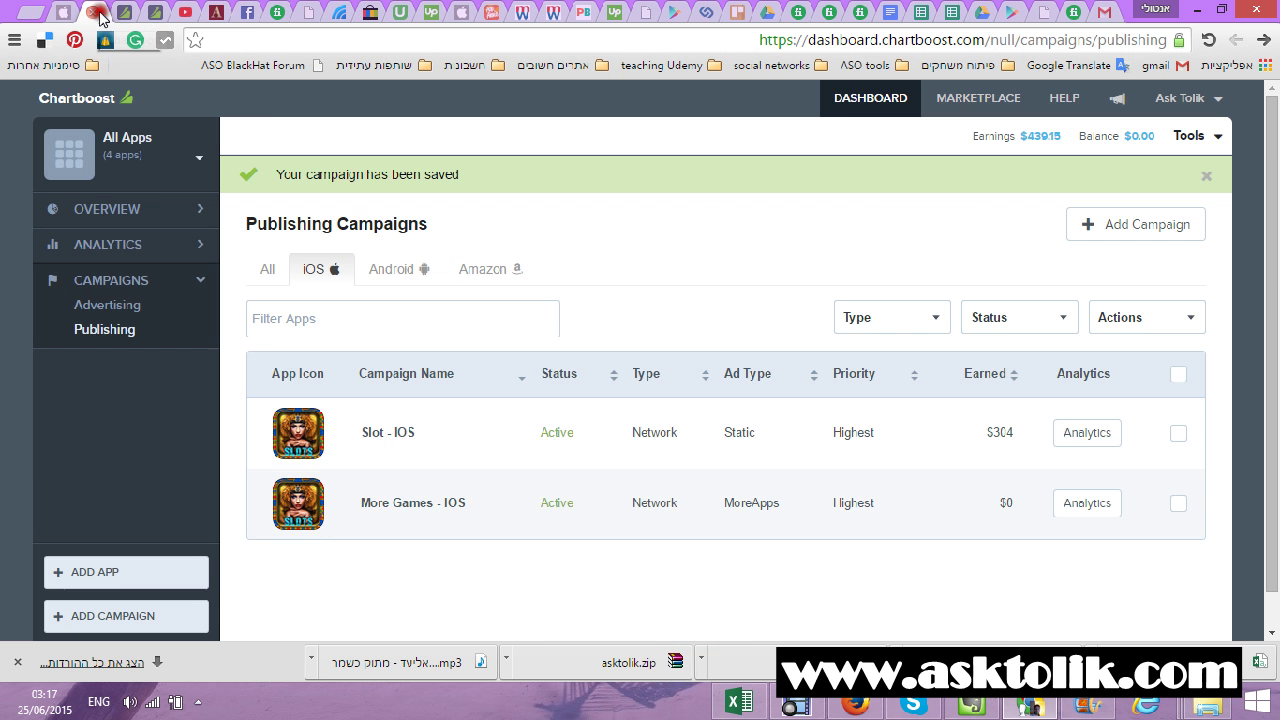
left_click(745, 703)
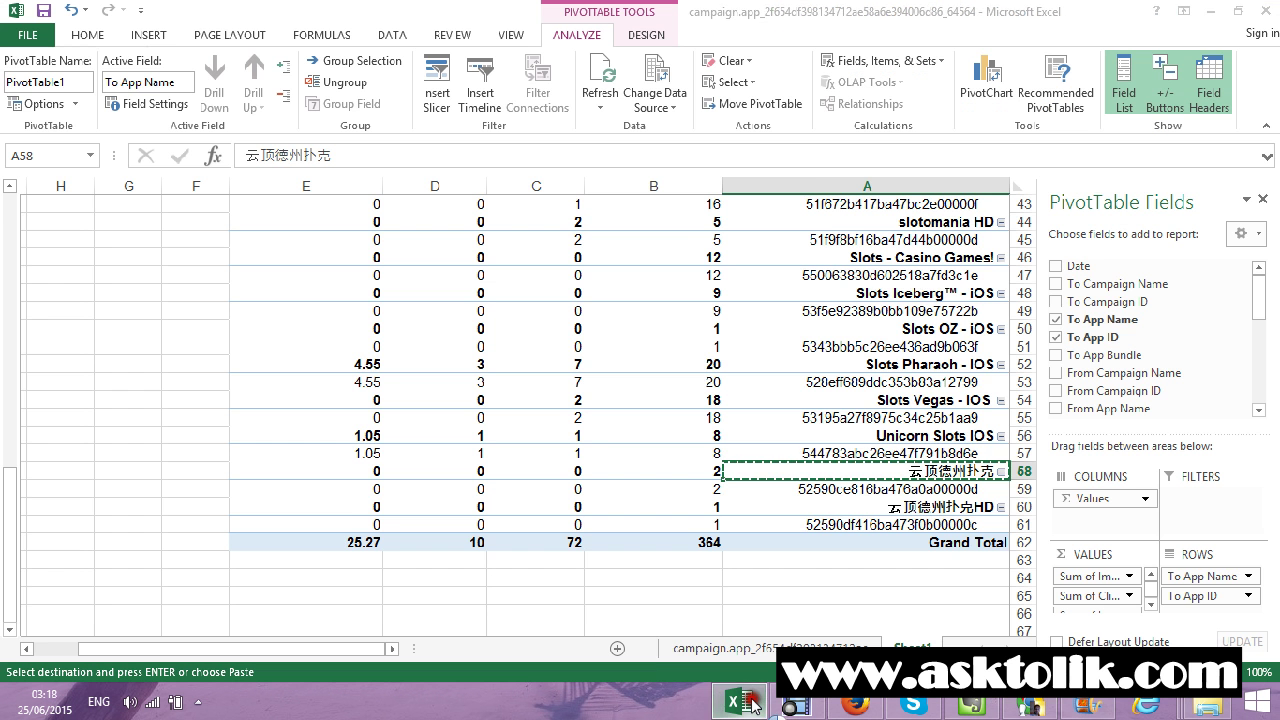
scroll(628, 486, "down", 1)
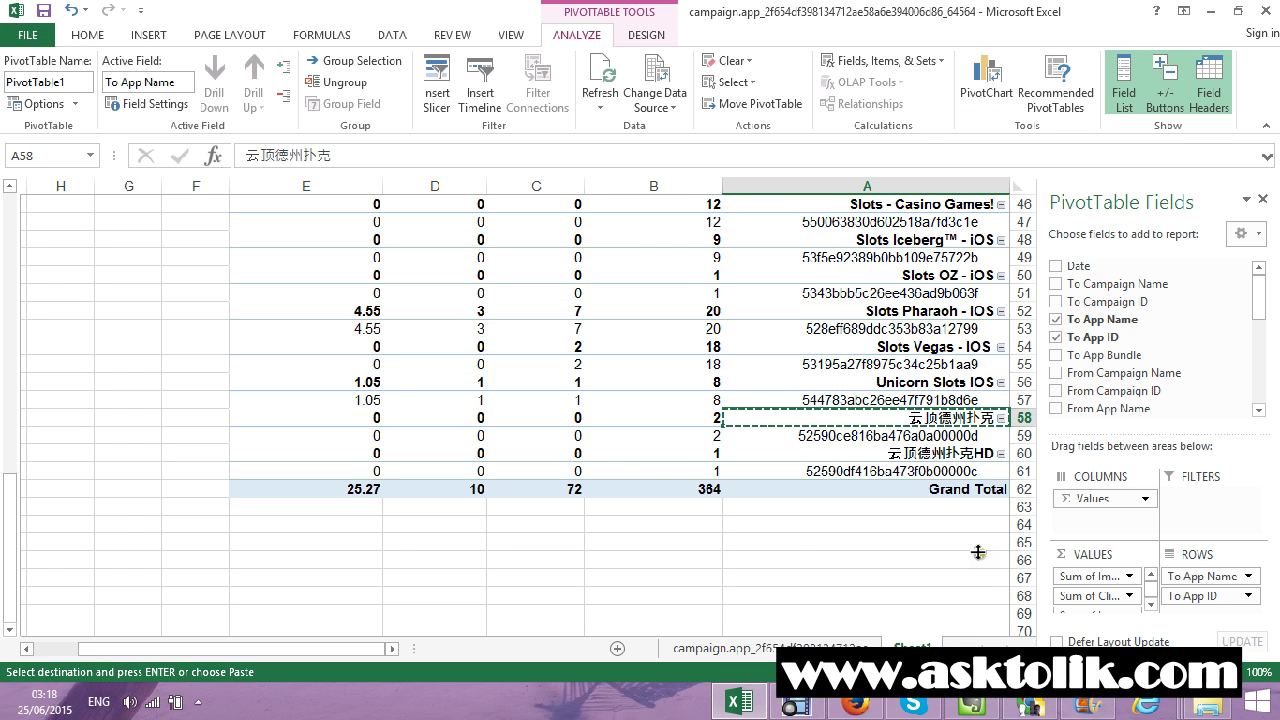
scroll(978, 552, "up", 3)
scroll(895, 550, "up", 1)
scroll(895, 550, "up", 4)
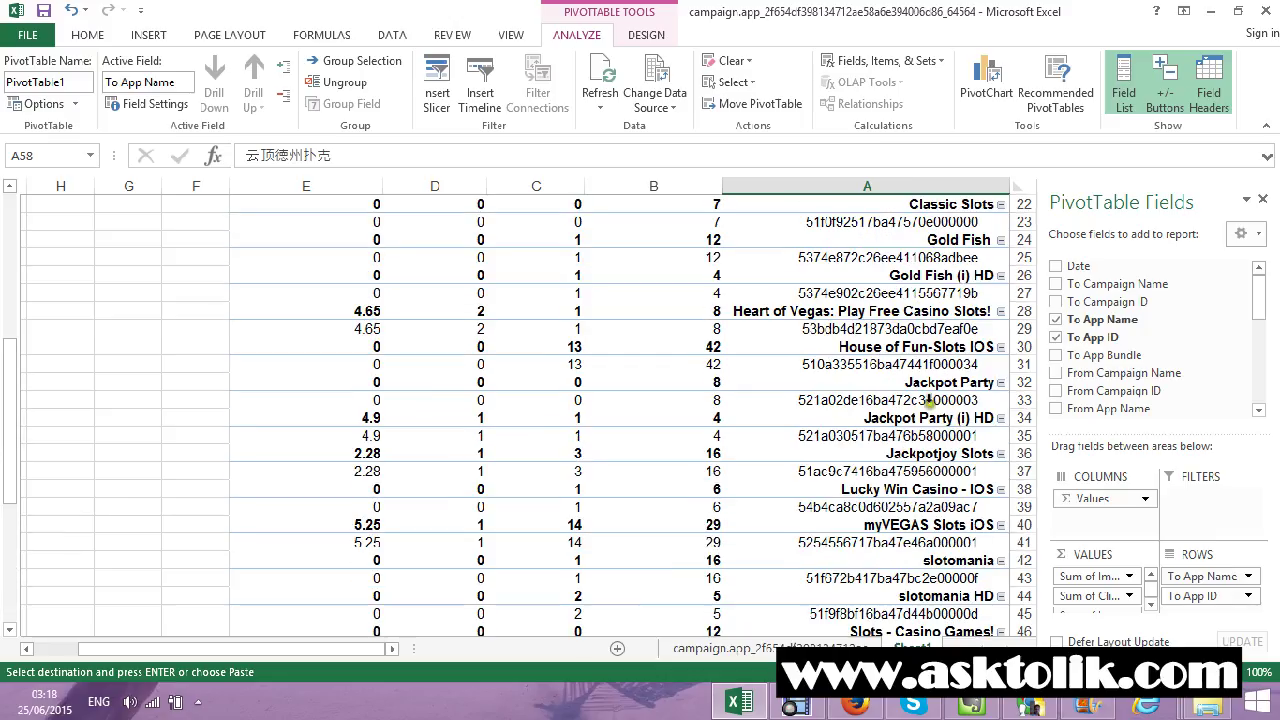
scroll(814, 372, "up", 1)
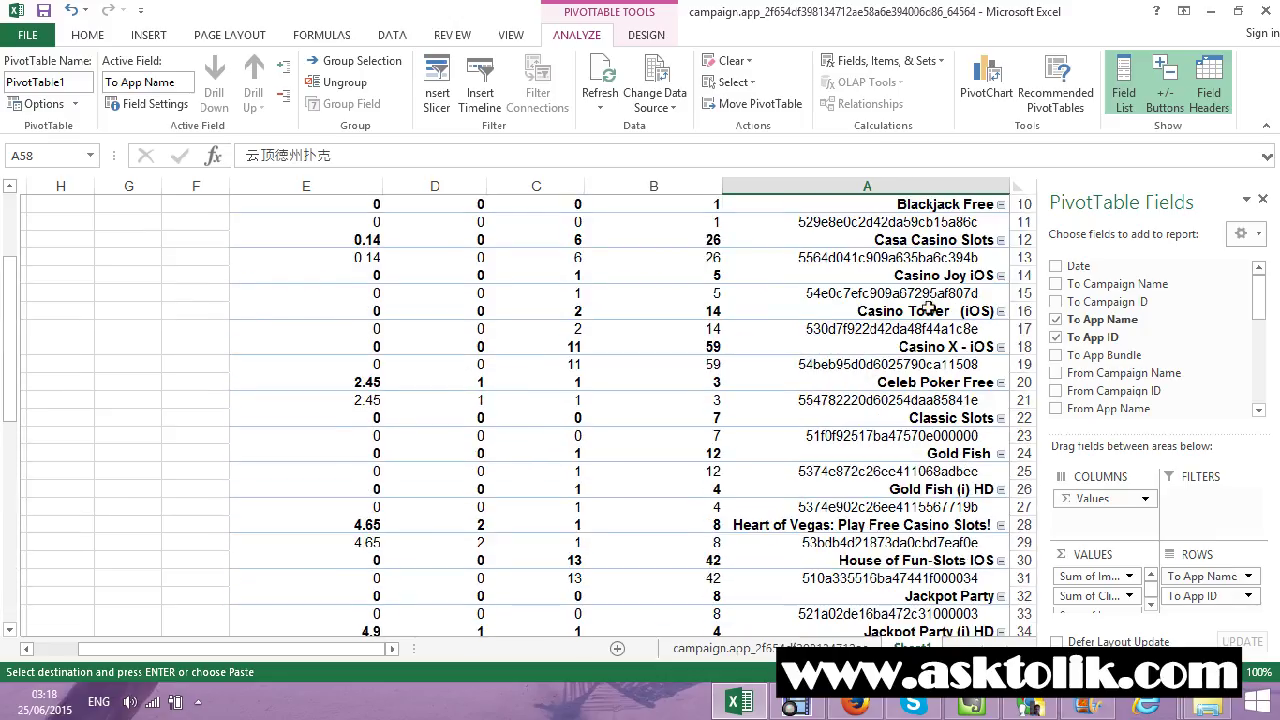
scroll(929, 309, "up", 3)
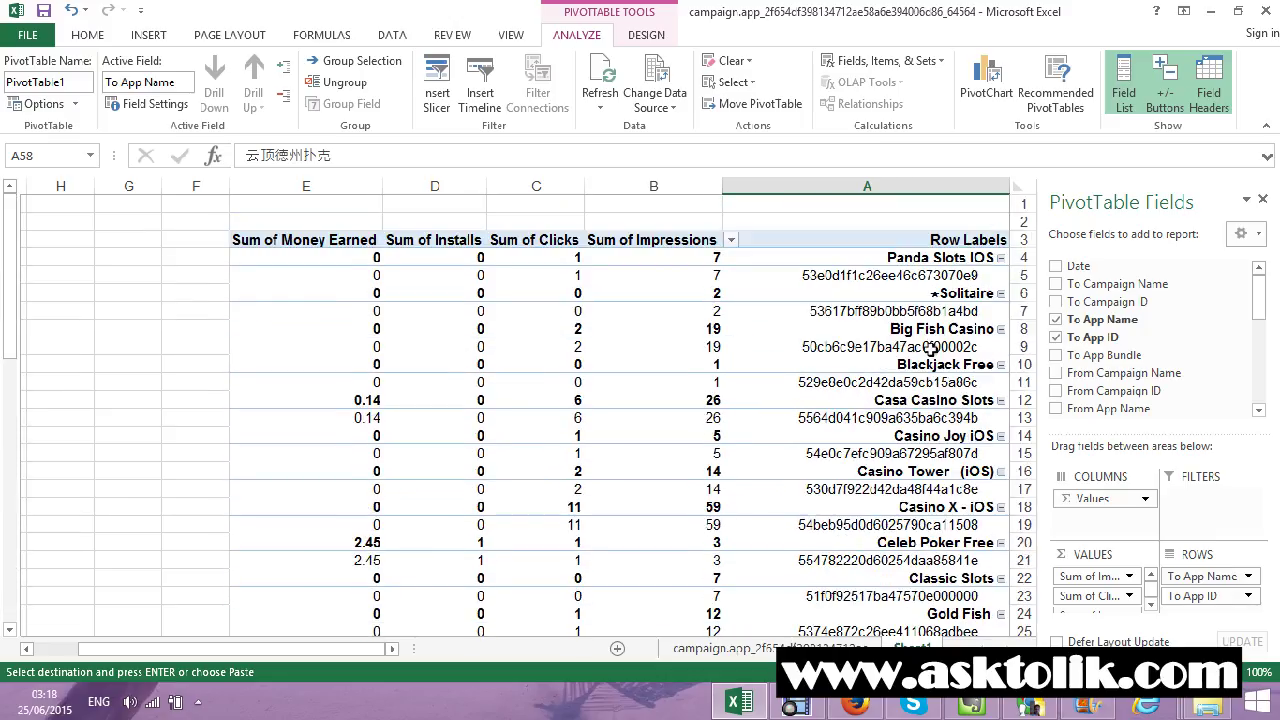
left_click(1027, 706)
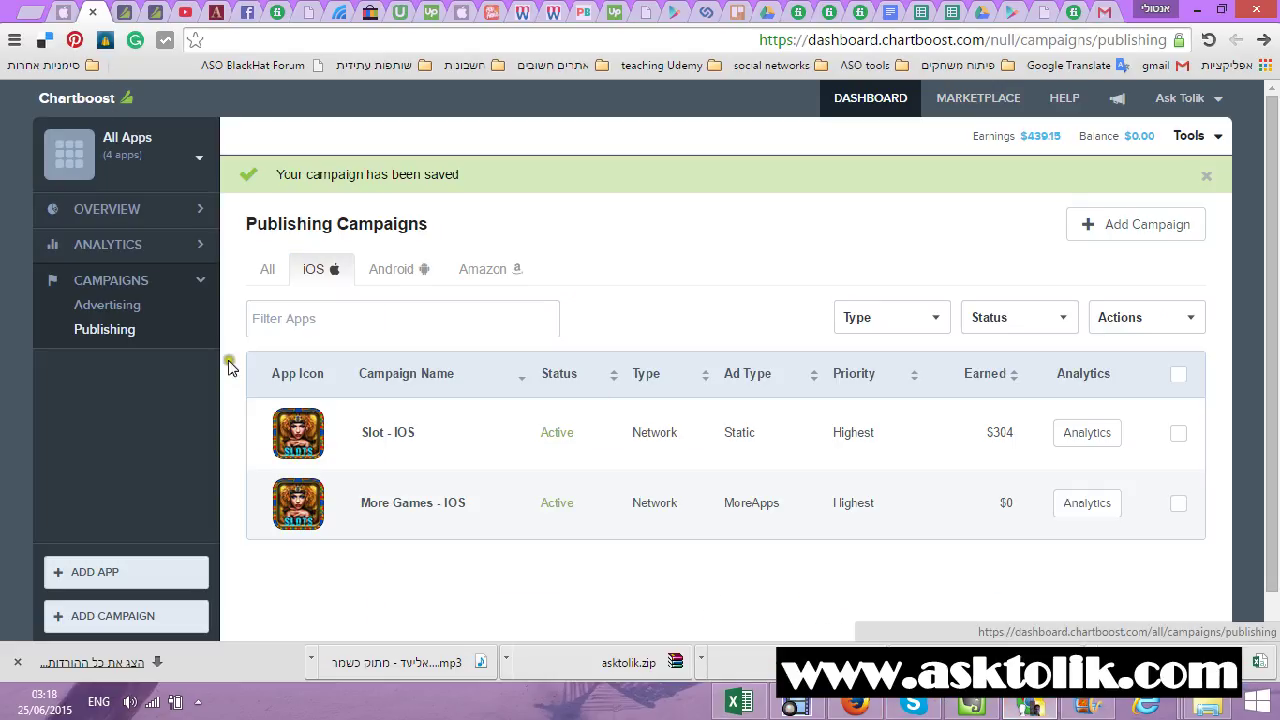
Step: Open Android Campaign Analytics and filter it to the Slot - AND campaign
left_click(376, 272)
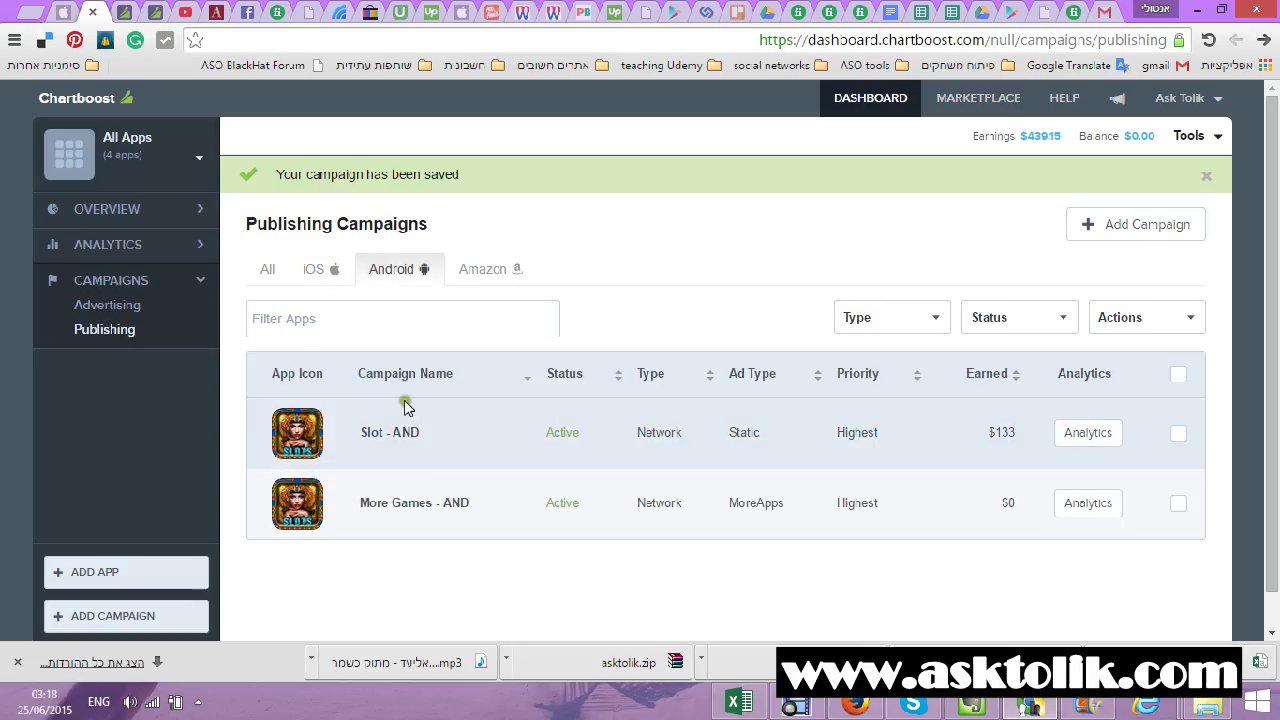
left_click(118, 250)
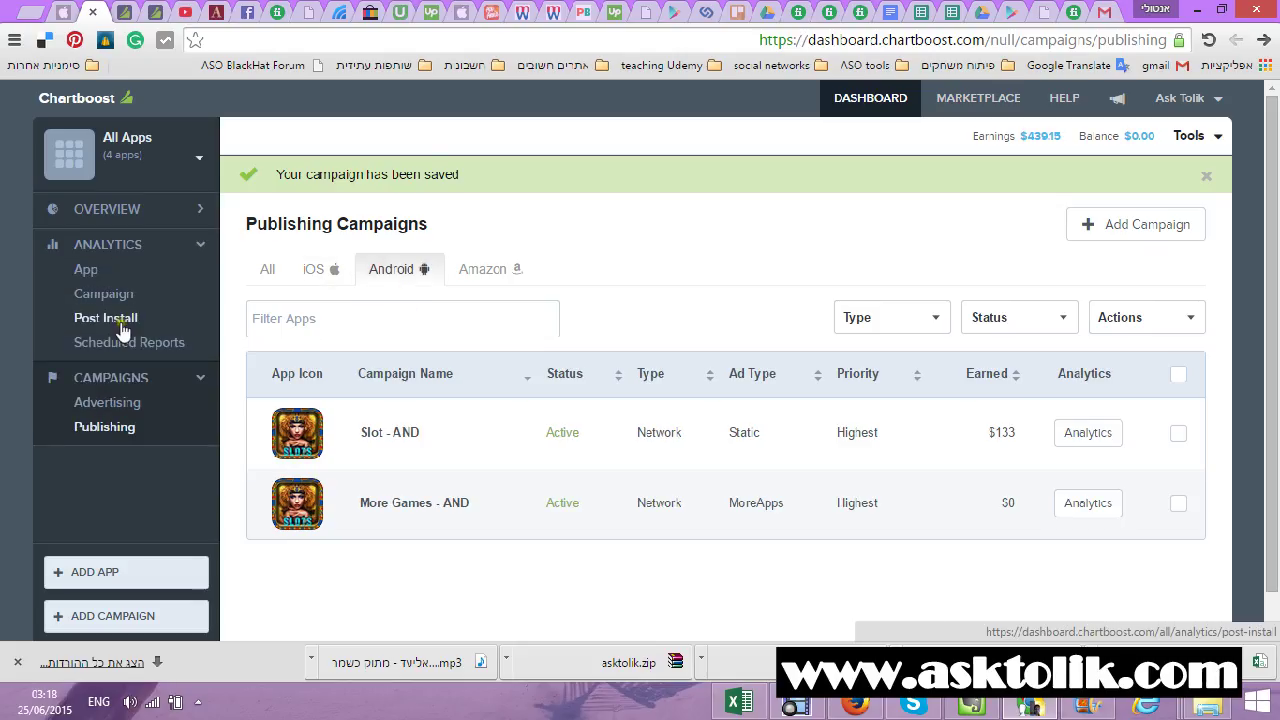
left_click(115, 296)
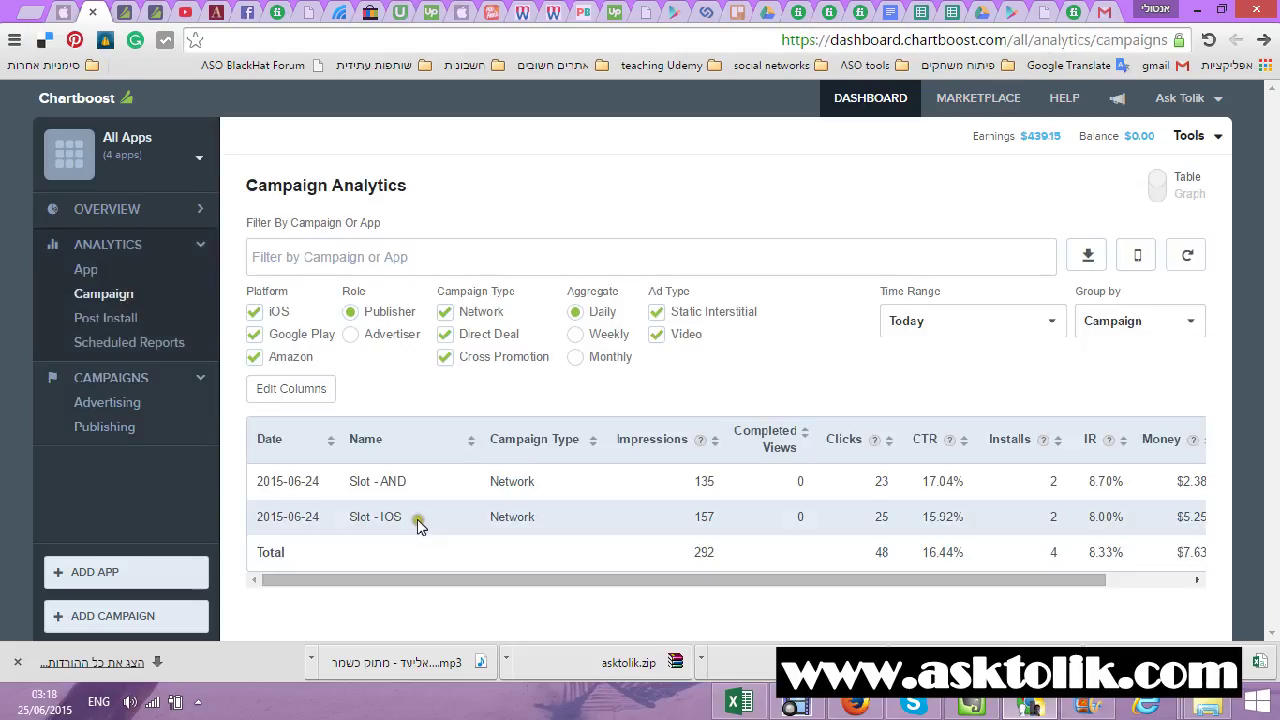
left_click(390, 256)
type("s")
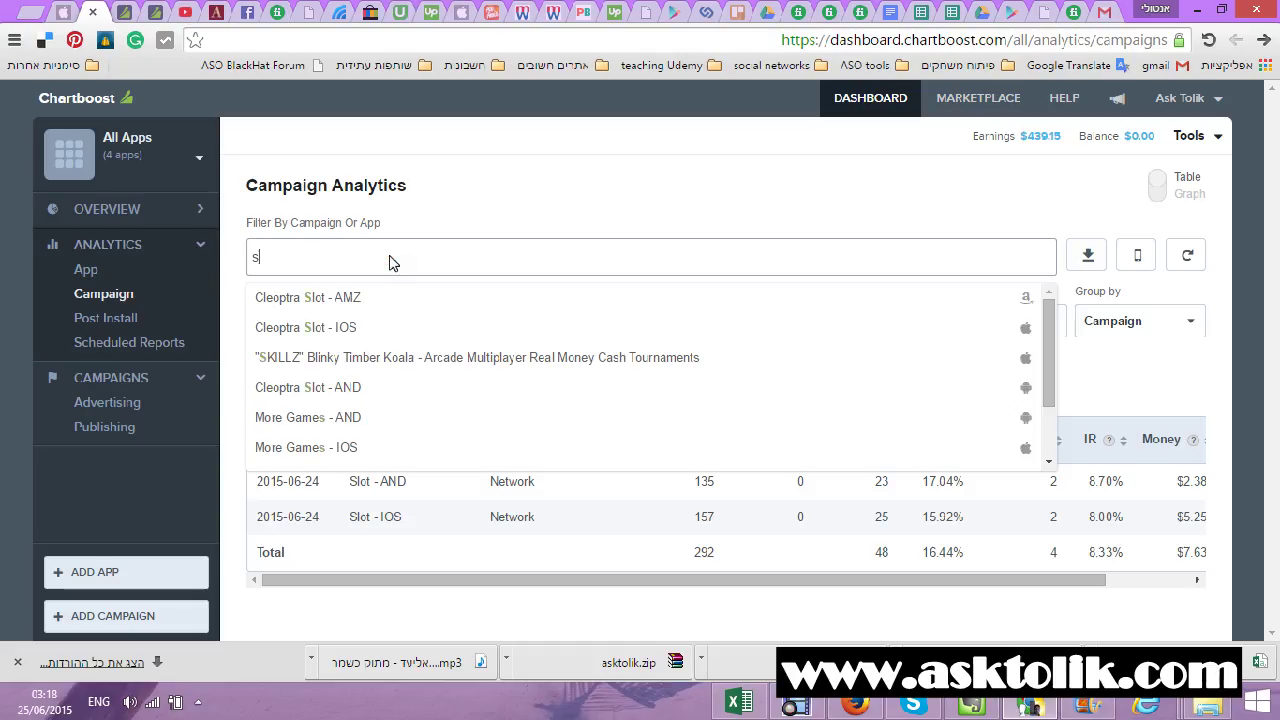
type("lot")
left_click(366, 418)
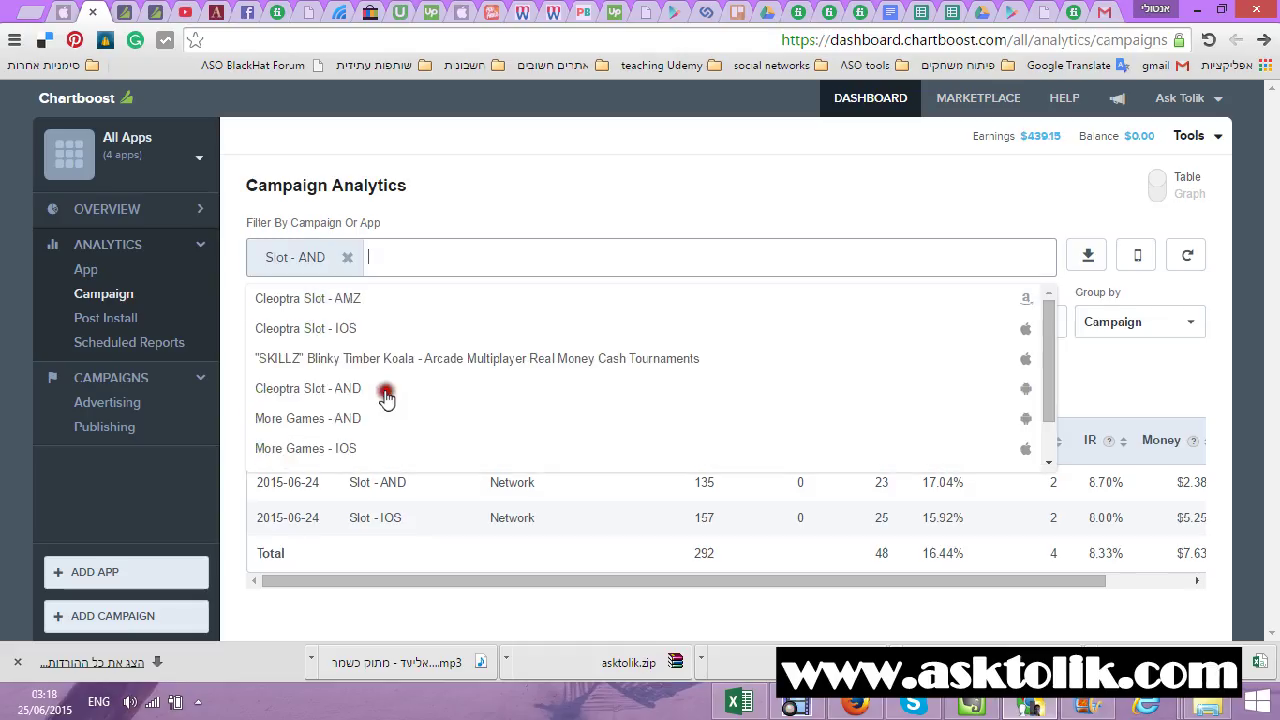
left_click(794, 240)
Step: Set the time range to Last 7 Days and review the daily stats table
left_click(1009, 336)
left_click(966, 450)
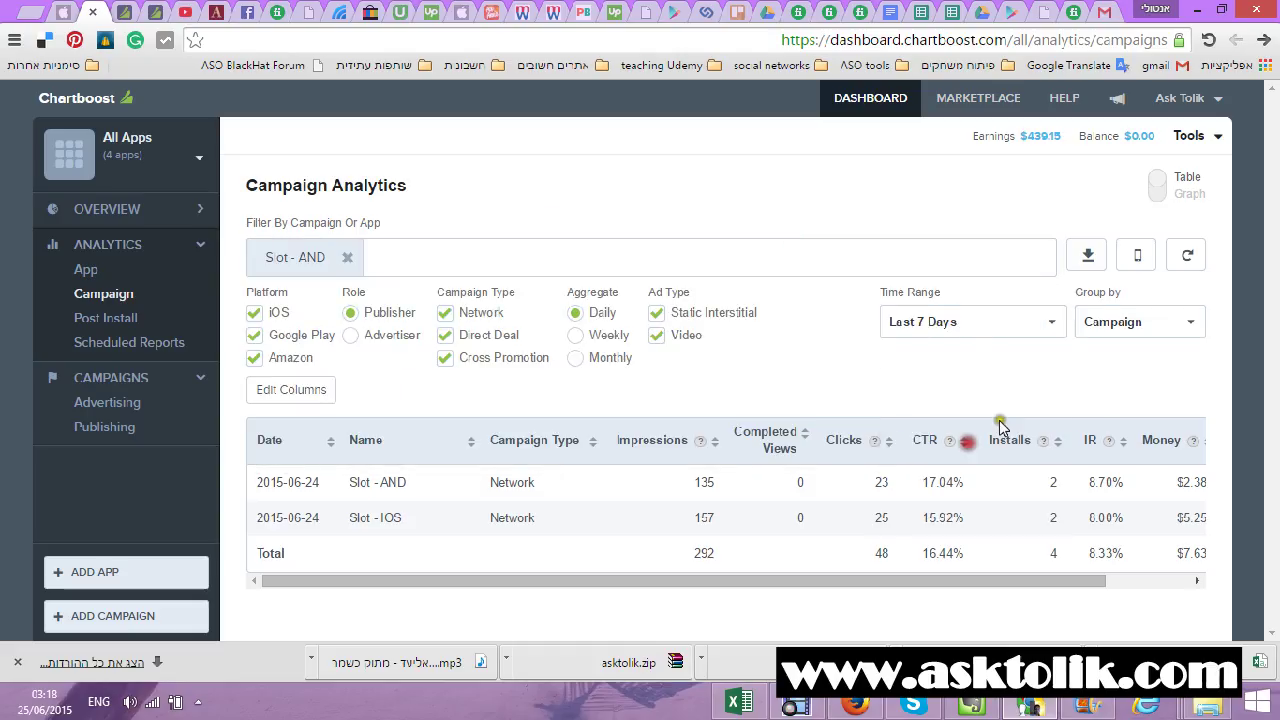
left_click(1182, 258)
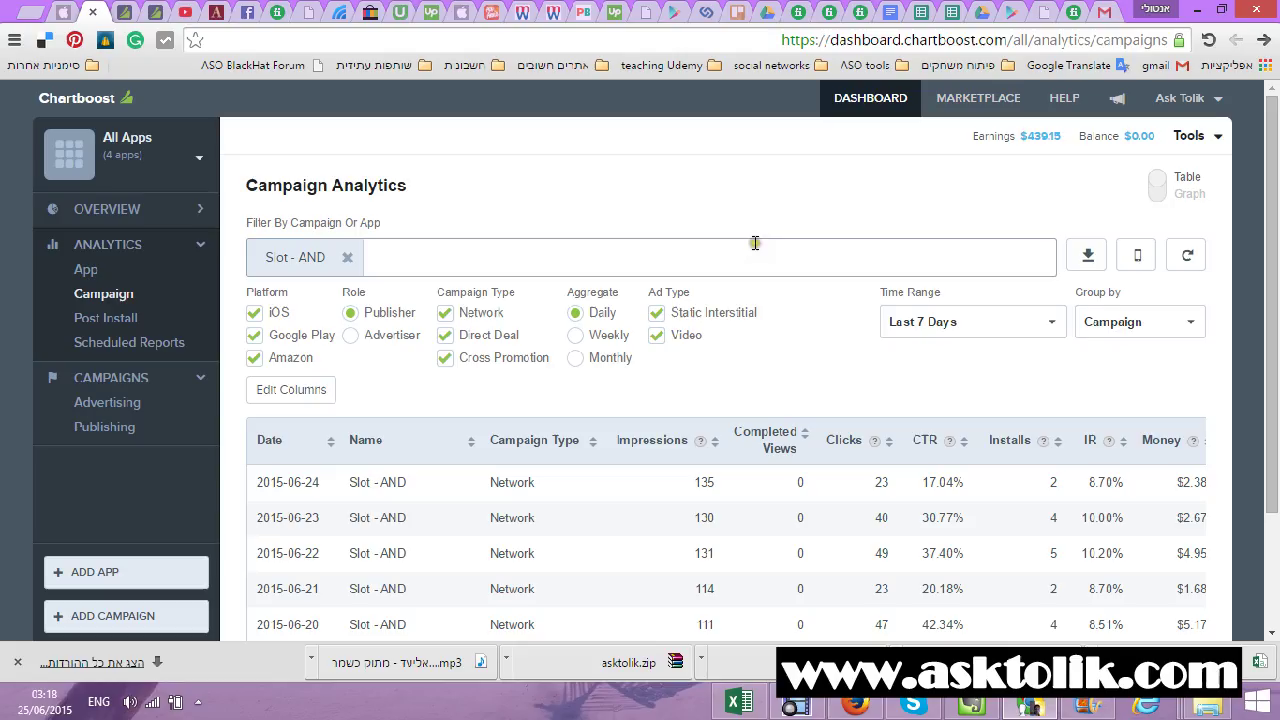
scroll(765, 240, "down", 1)
scroll(800, 400, "down", 1)
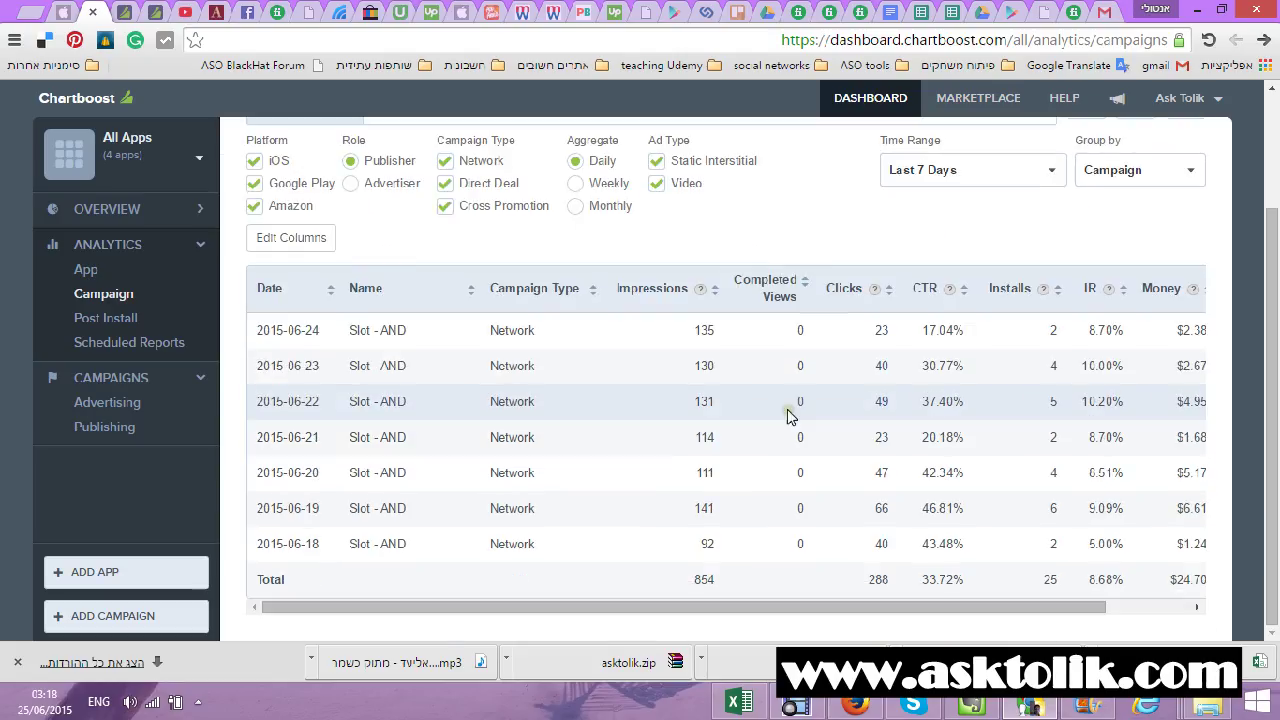
left_click(1066, 607)
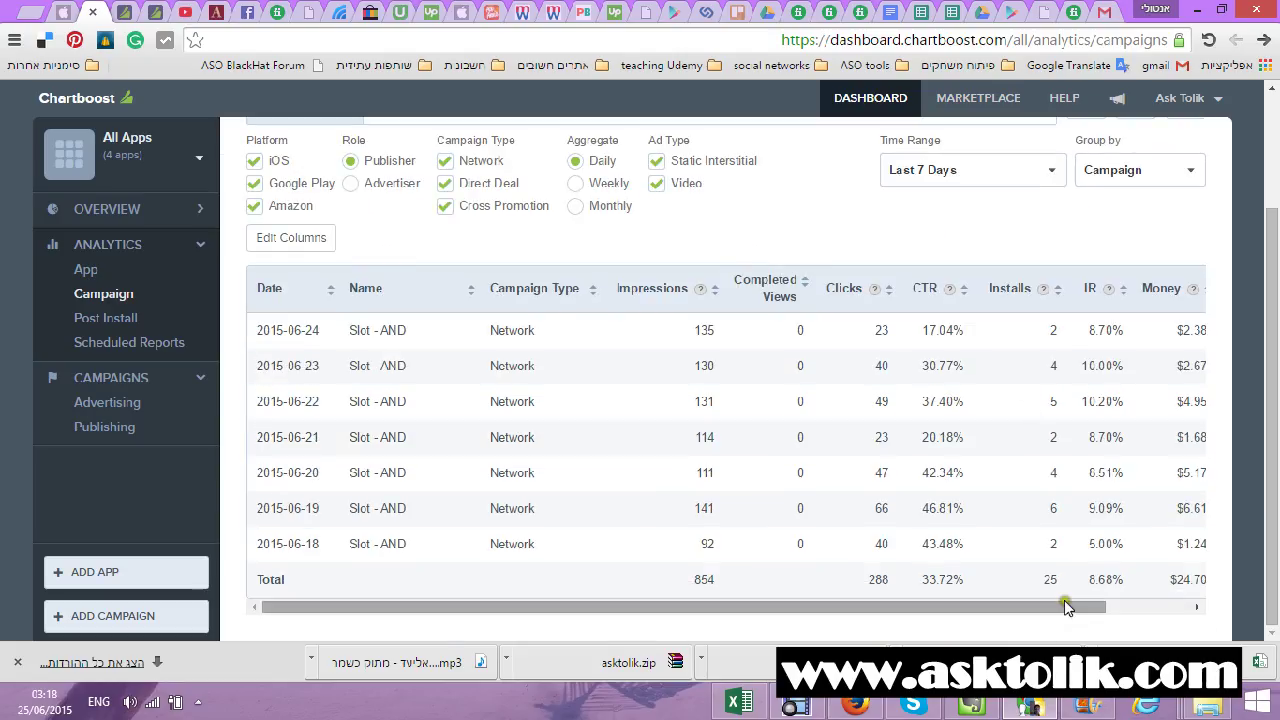
left_click_drag(1066, 607, 1174, 606)
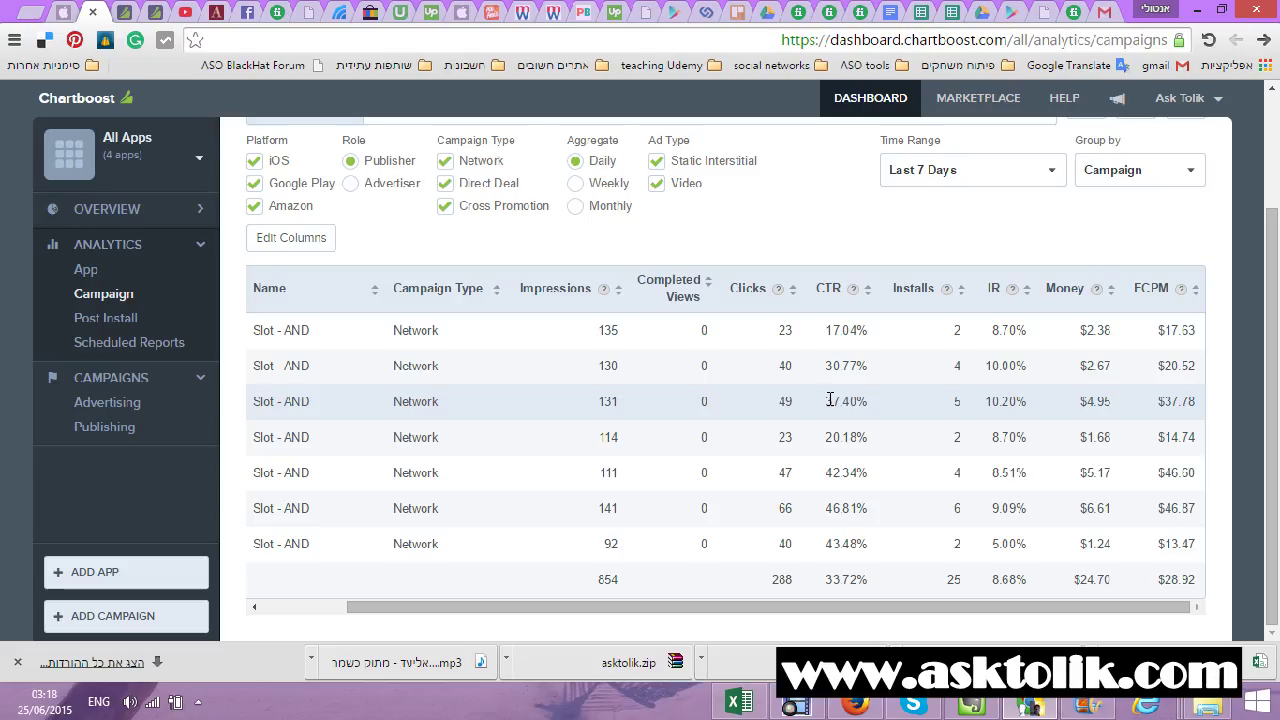
Step: Group the Slot - AND last-7-days report by App and download the generated CSV
left_click(1188, 170)
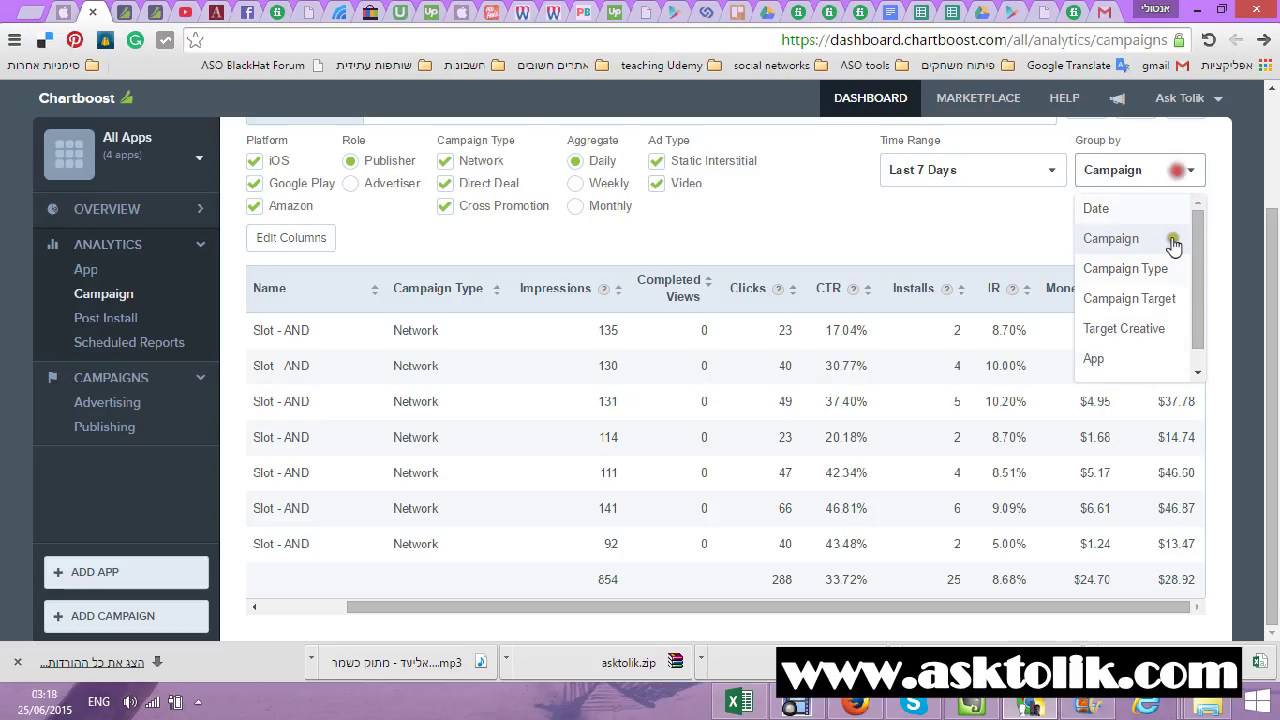
left_click(1148, 360)
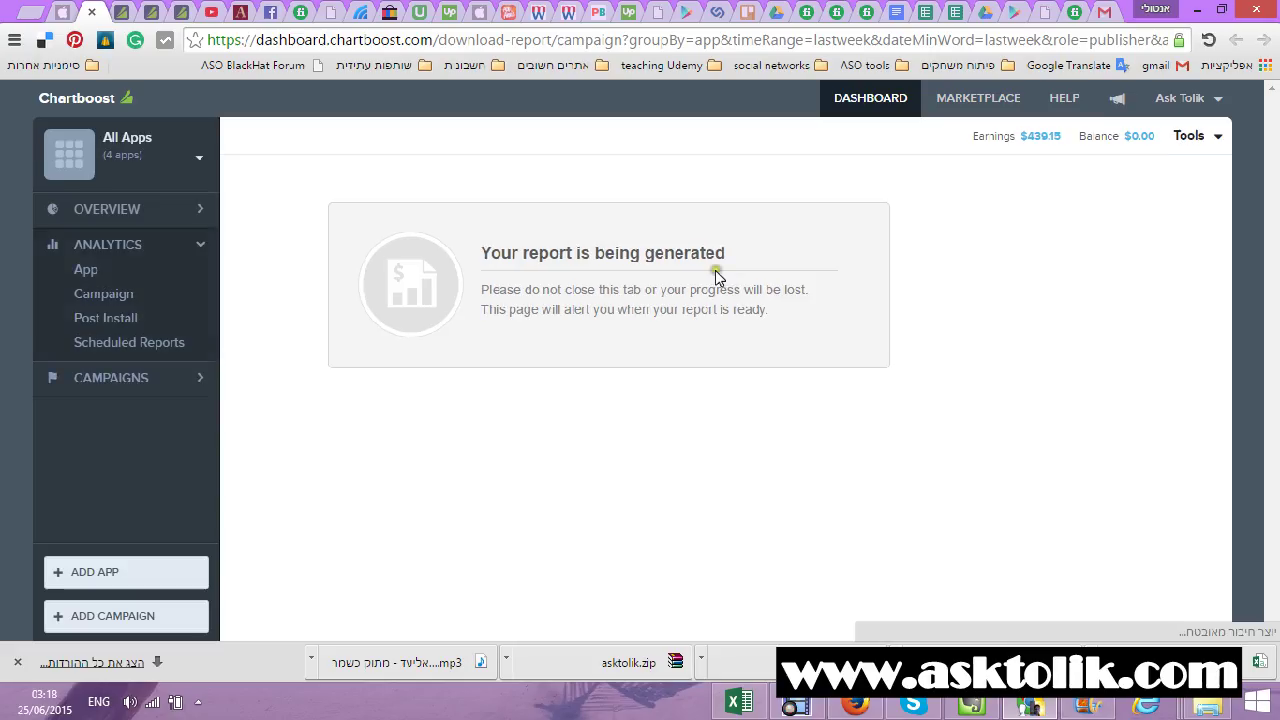
left_click(653, 291)
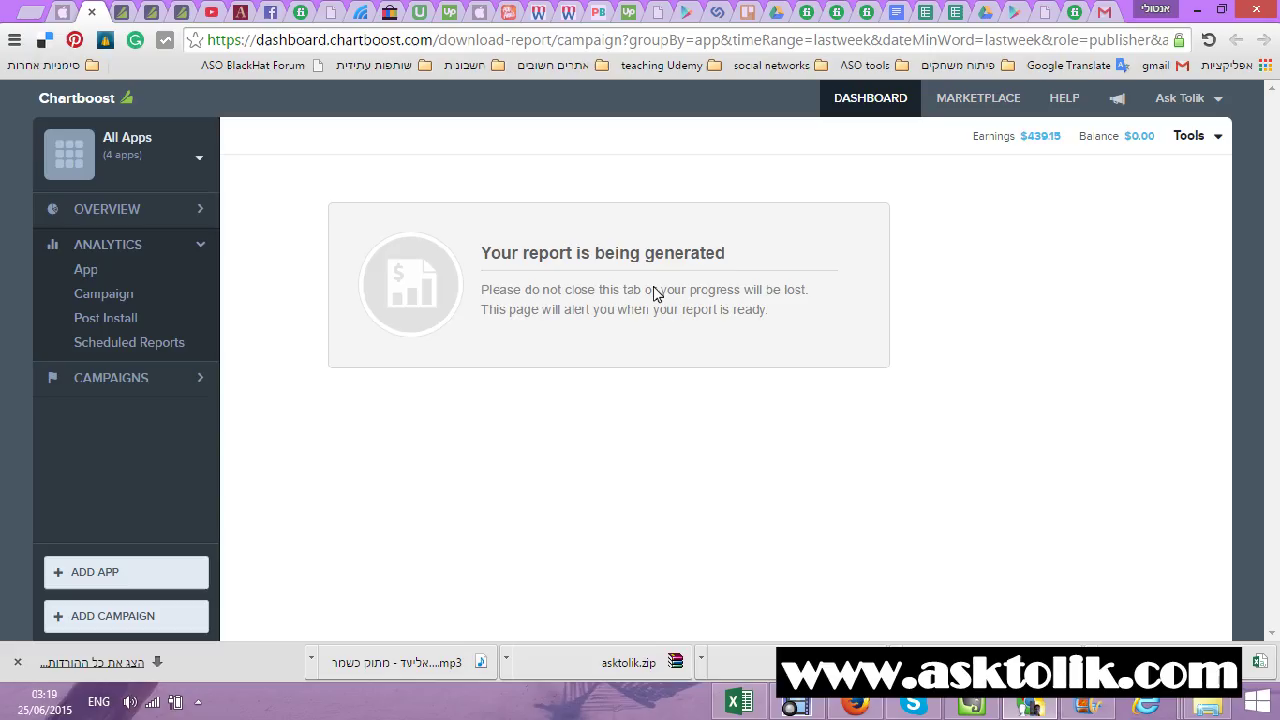
left_click(645, 287)
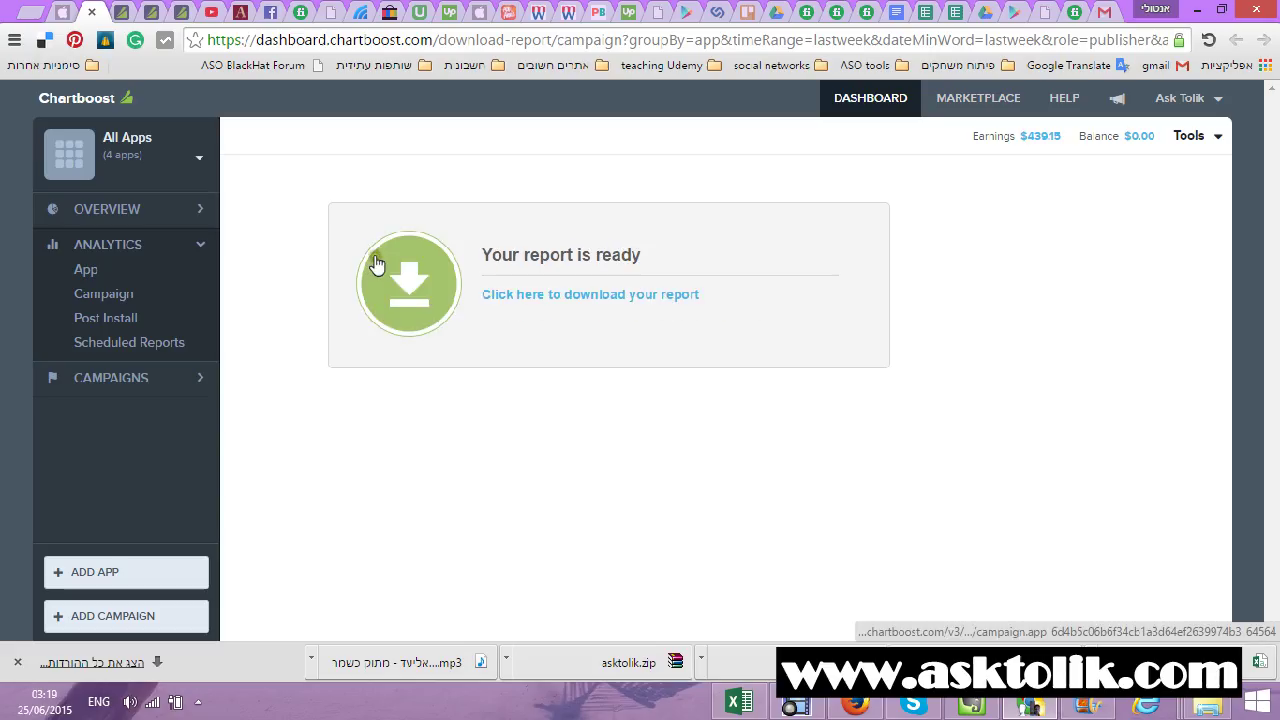
left_click(528, 295)
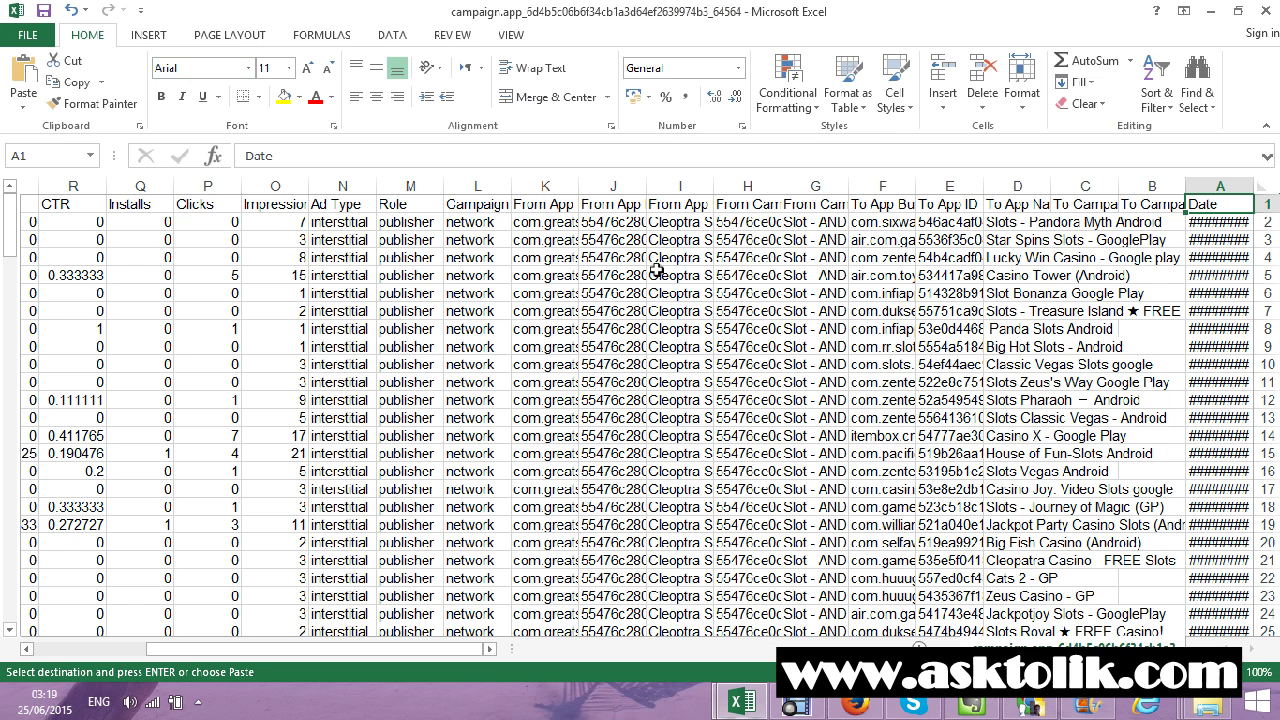
Step: Insert a PivotTable on a new sheet with To App Name as the rows
left_click(147, 38)
left_click(32, 88)
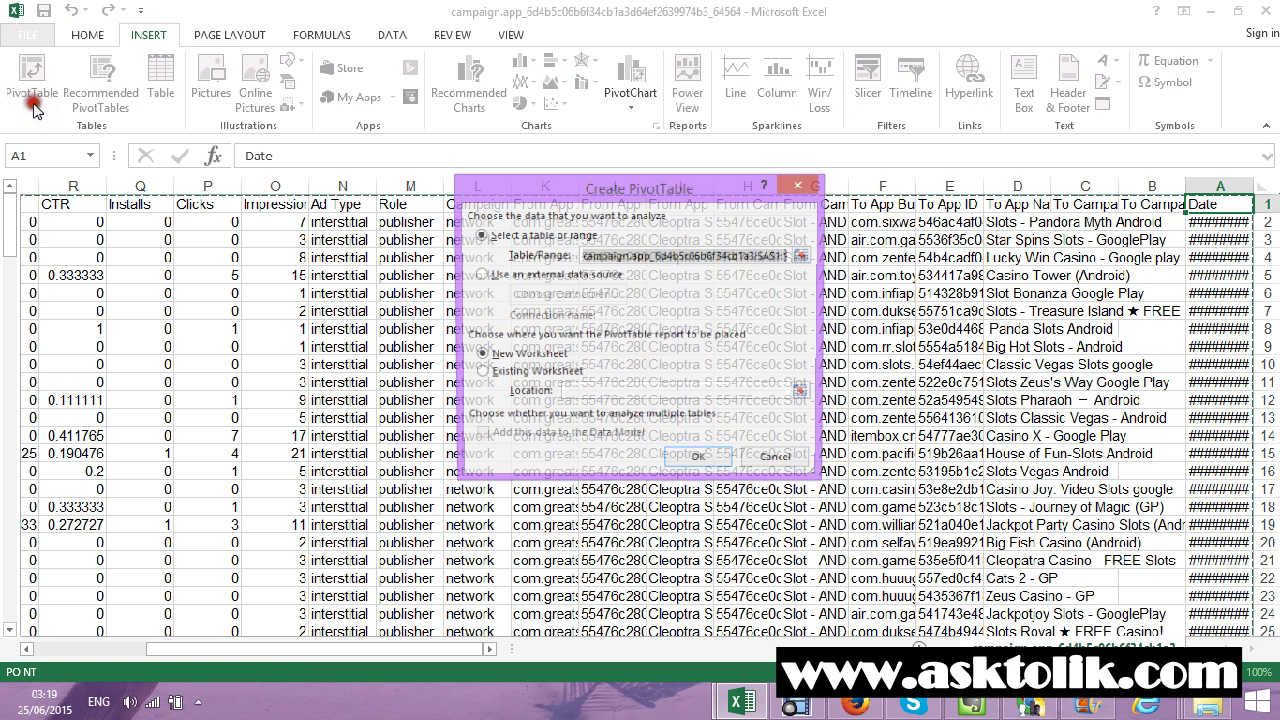
left_click(685, 458)
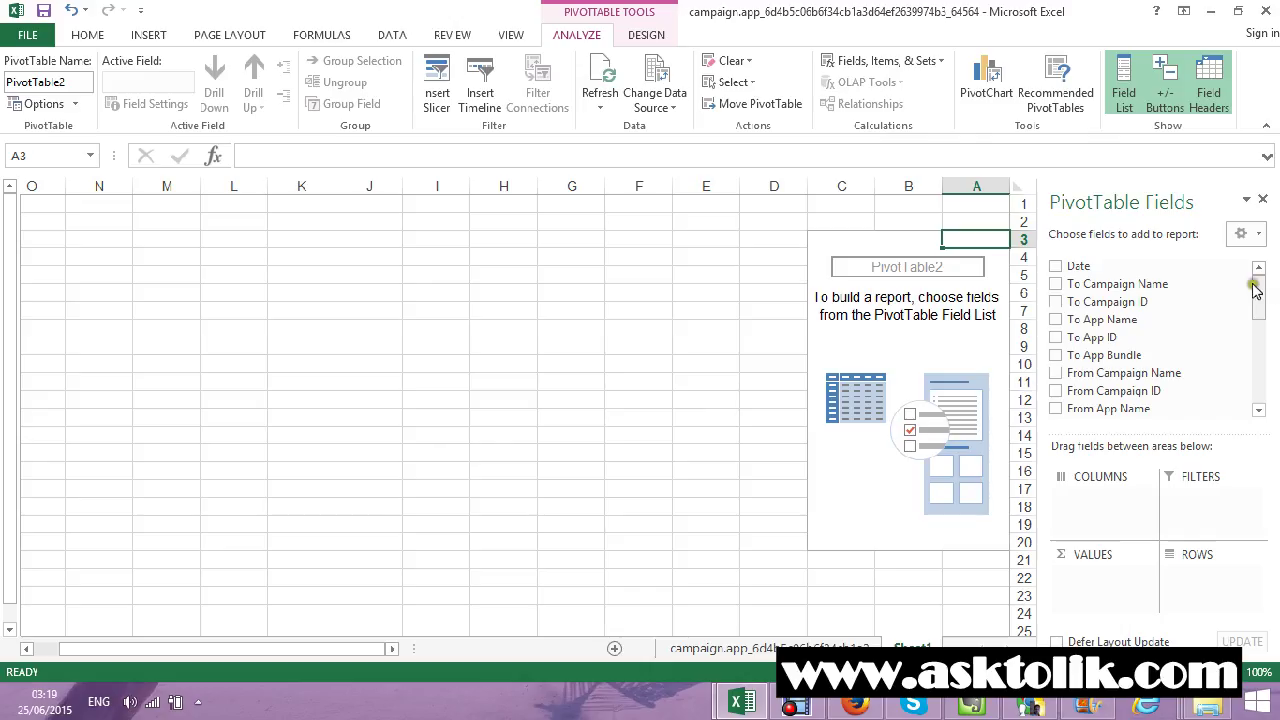
scroll(1255, 289, "down", 1)
left_click(1056, 317)
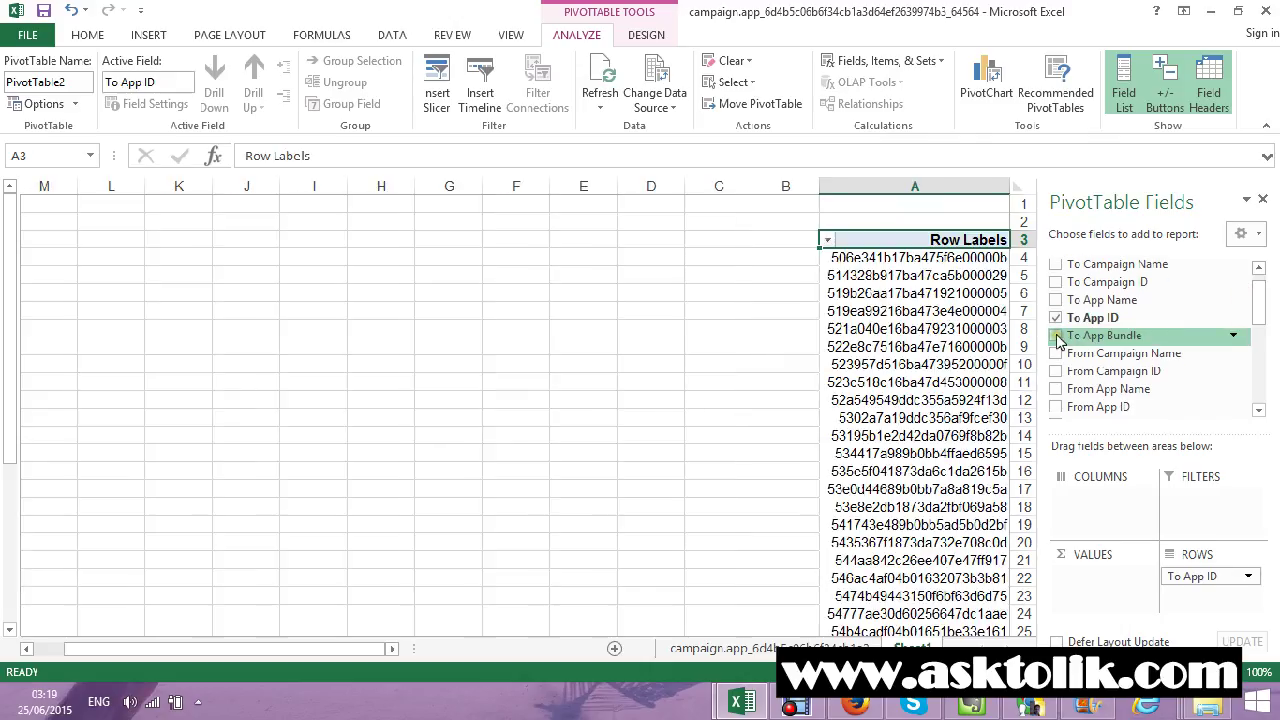
left_click(1056, 317)
left_click(1056, 299)
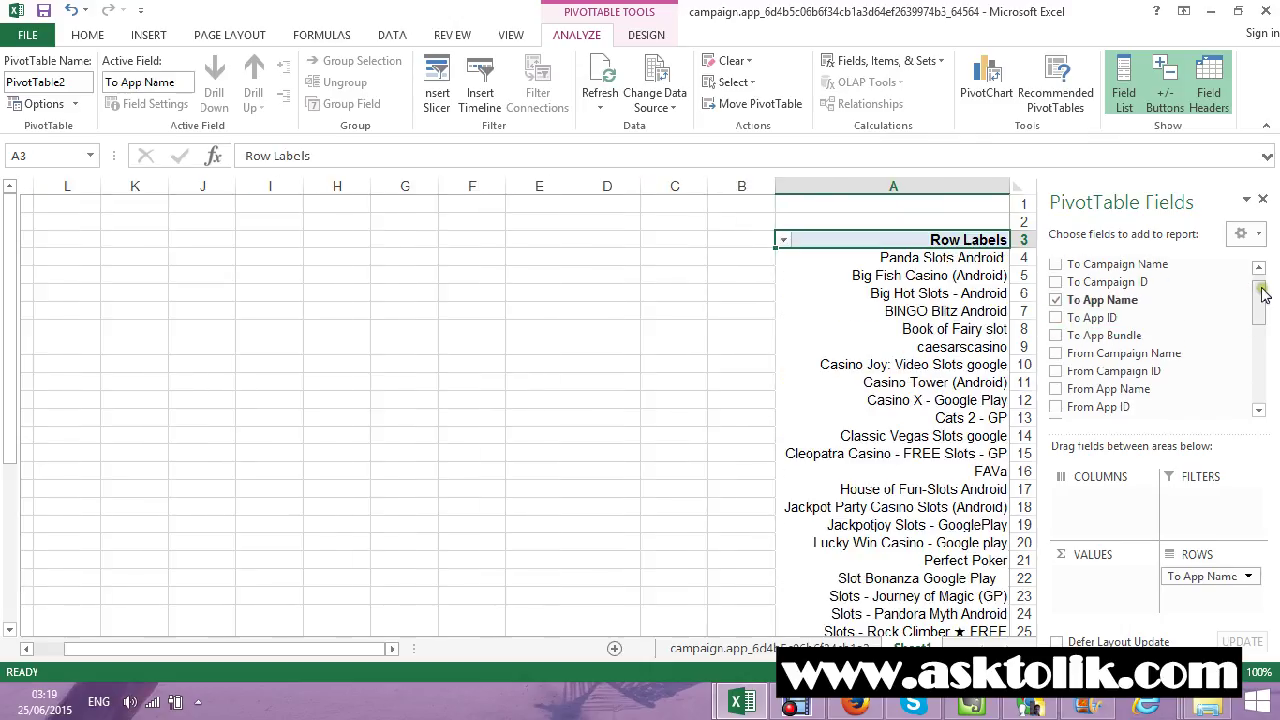
left_click_drag(1262, 289, 1255, 358)
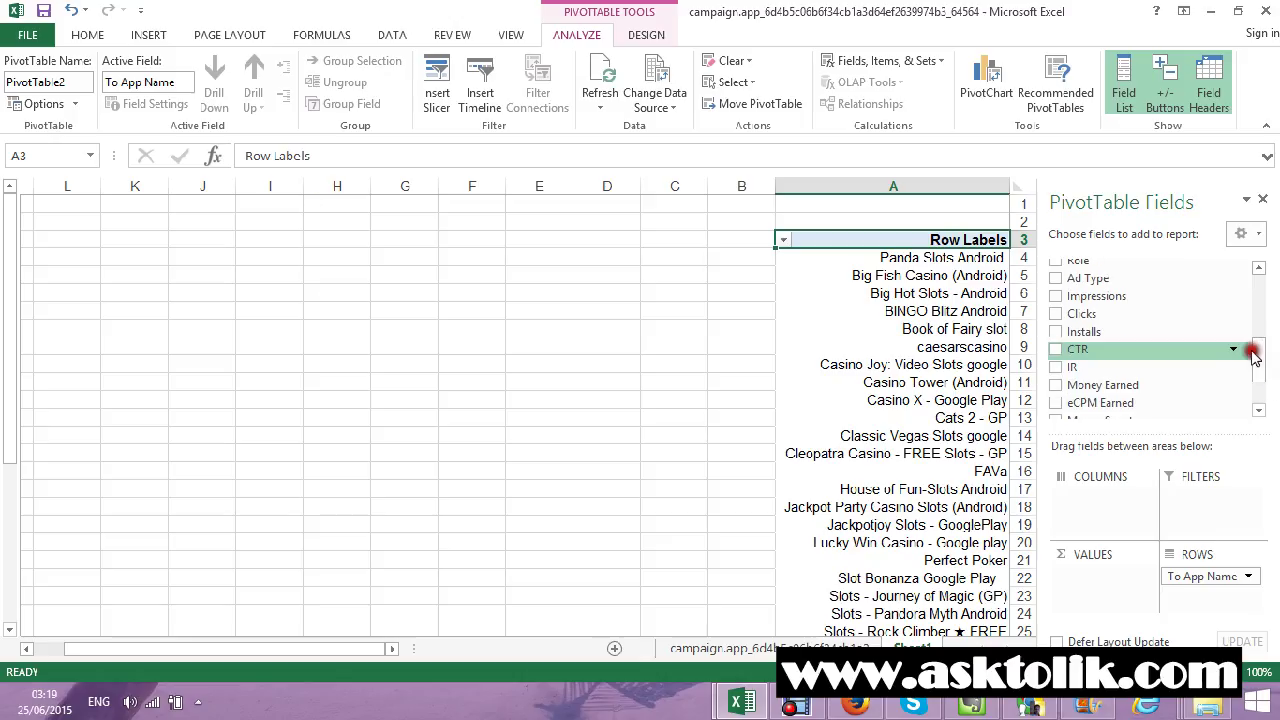
Step: Add Impressions, Clicks, Installs and Money Earned sums, totalling 854, 288, 25 and 24.71
left_click(1056, 296)
left_click(1056, 331)
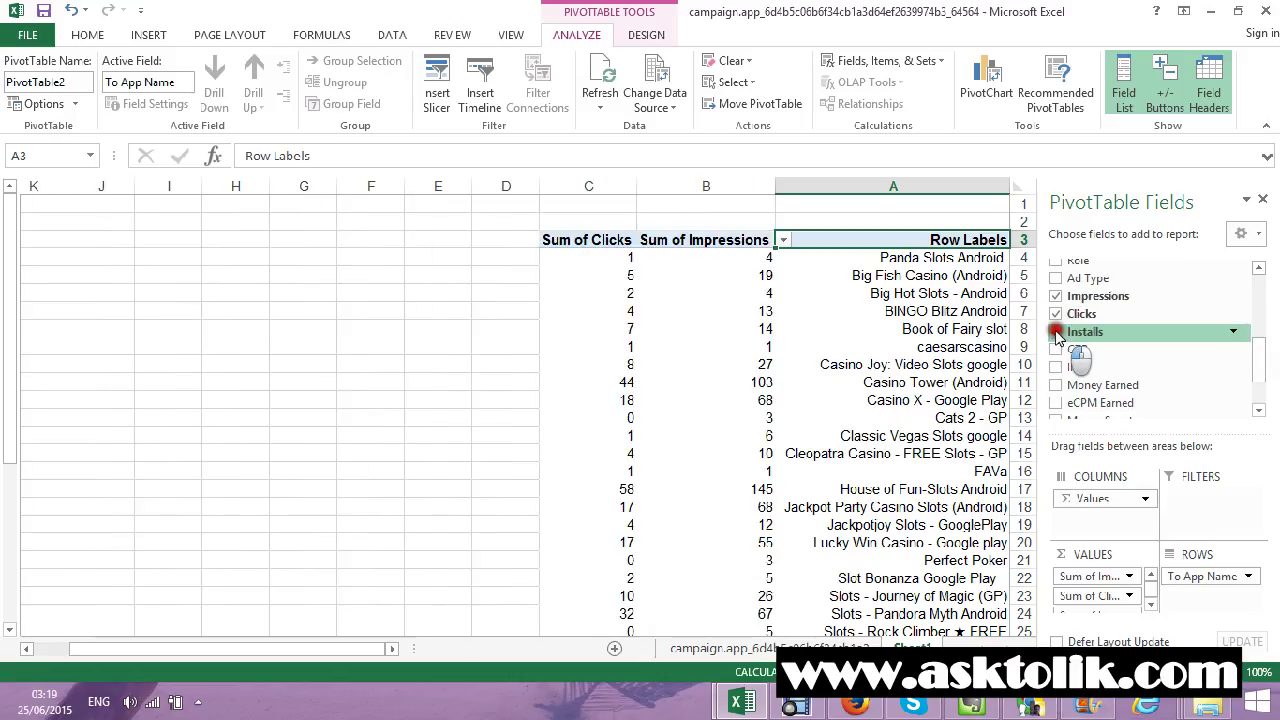
left_click(1056, 385)
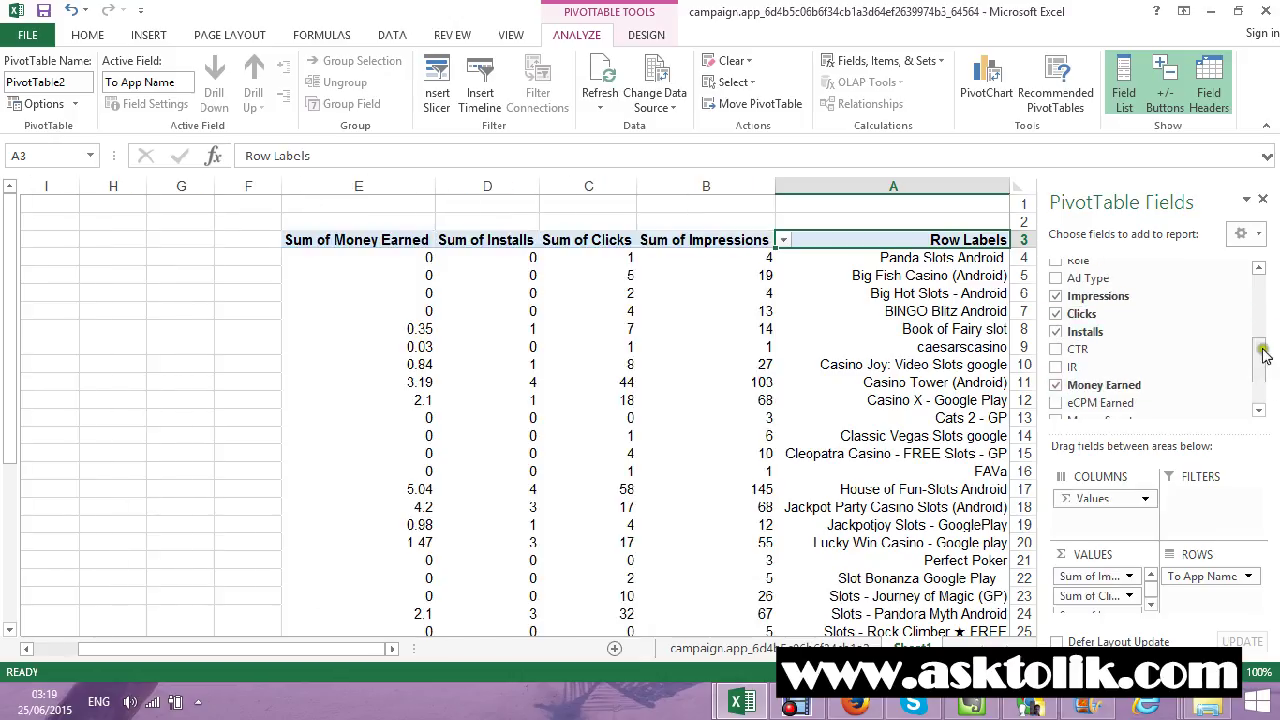
scroll(480, 503, "down", 1)
scroll(486, 503, "down", 2)
scroll(614, 502, "down", 2)
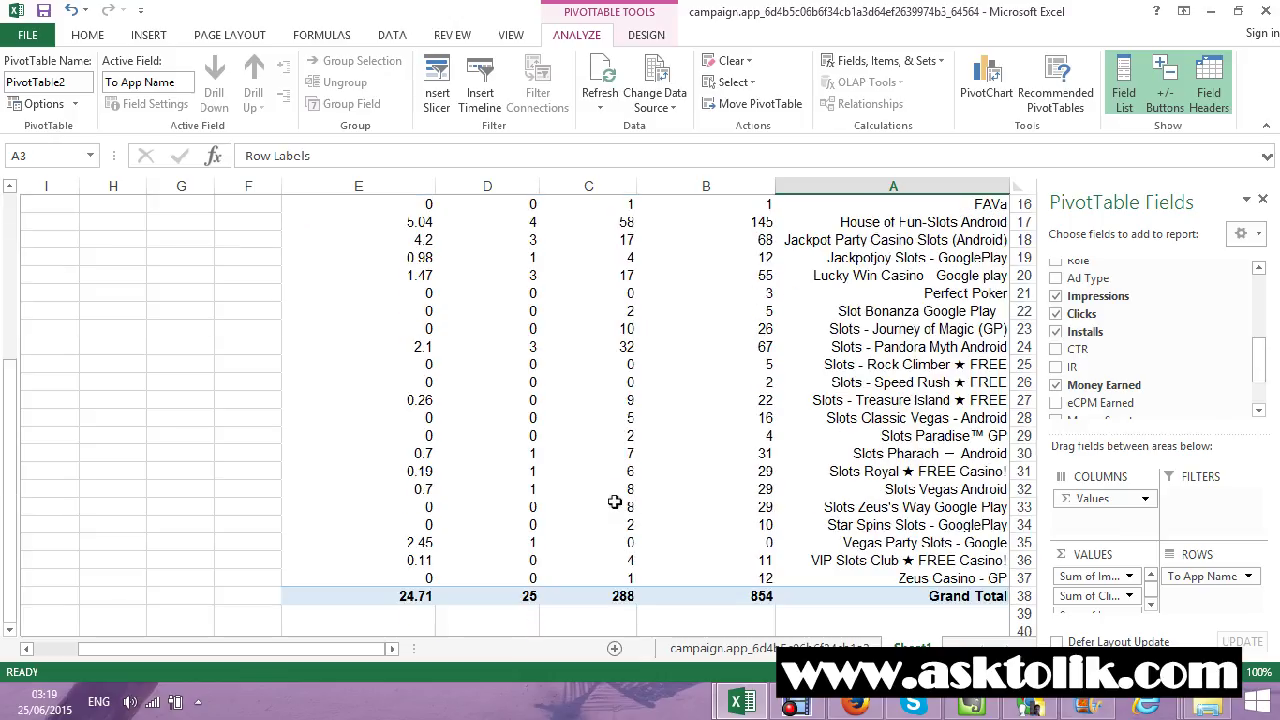
scroll(545, 425, "up", 5)
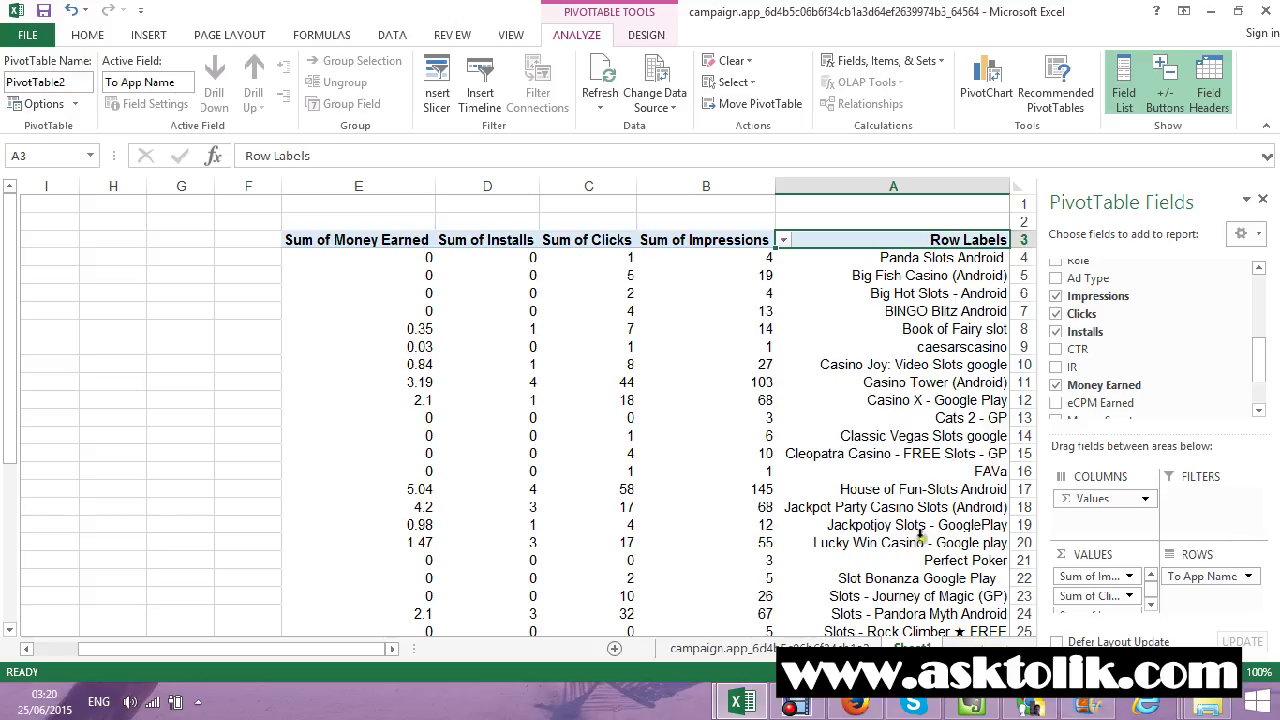
scroll(920, 535, "down", 1)
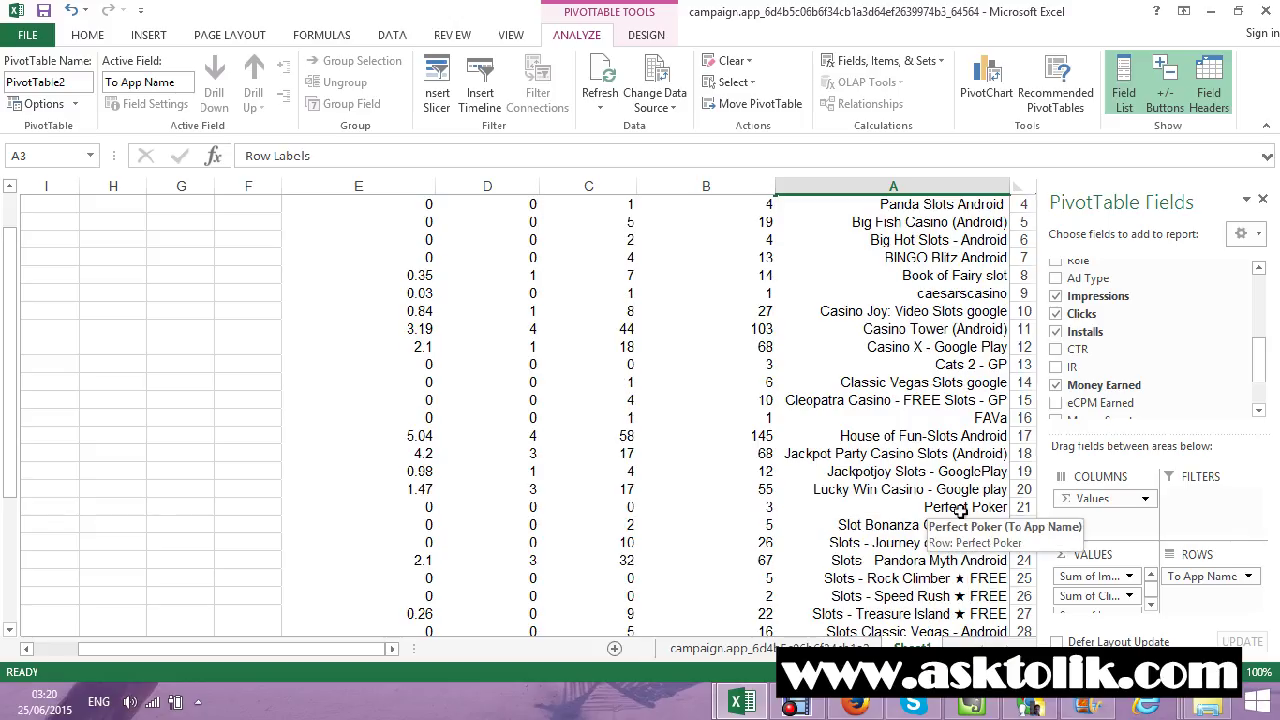
scroll(927, 548, "down", 1)
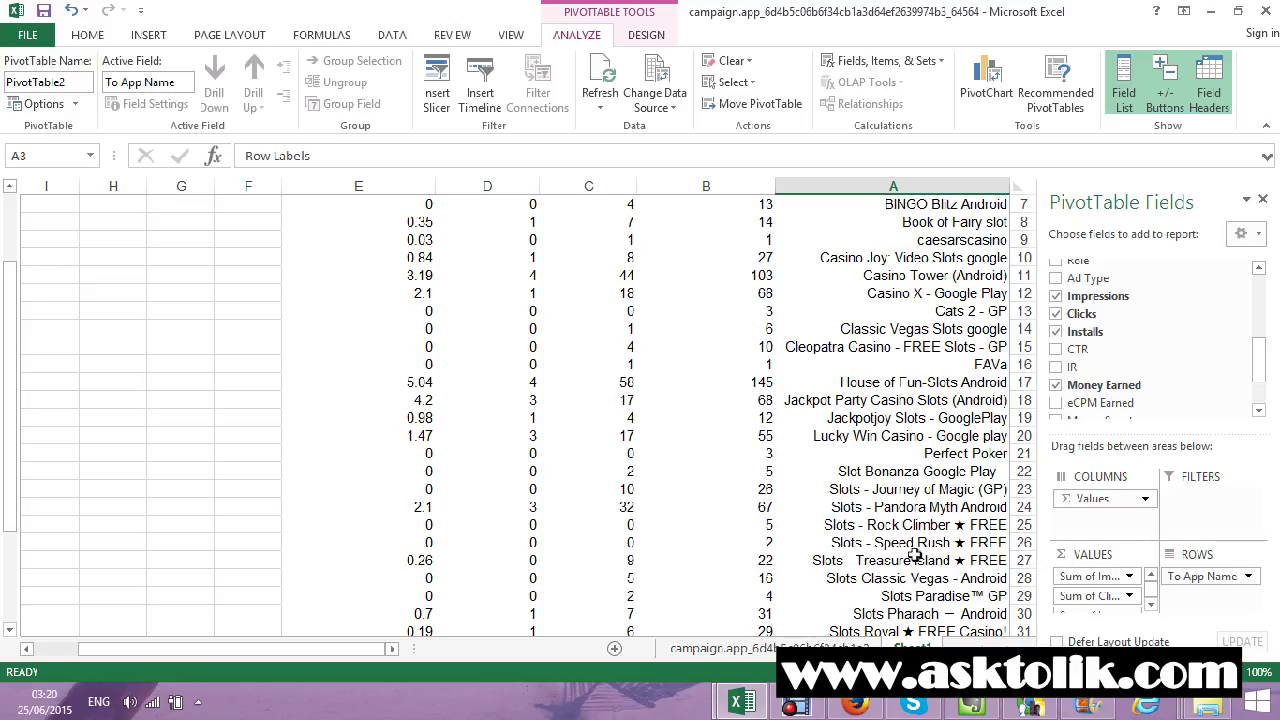
scroll(890, 565, "down", 1)
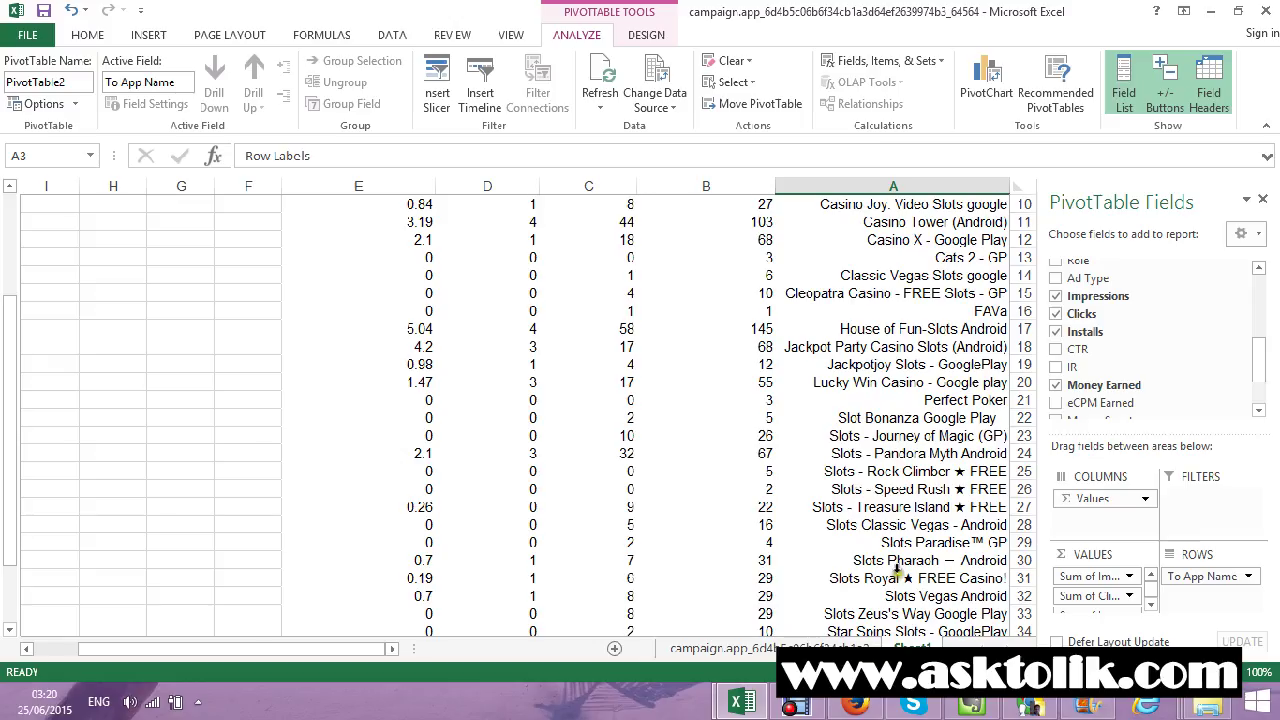
scroll(897, 567, "down", 1)
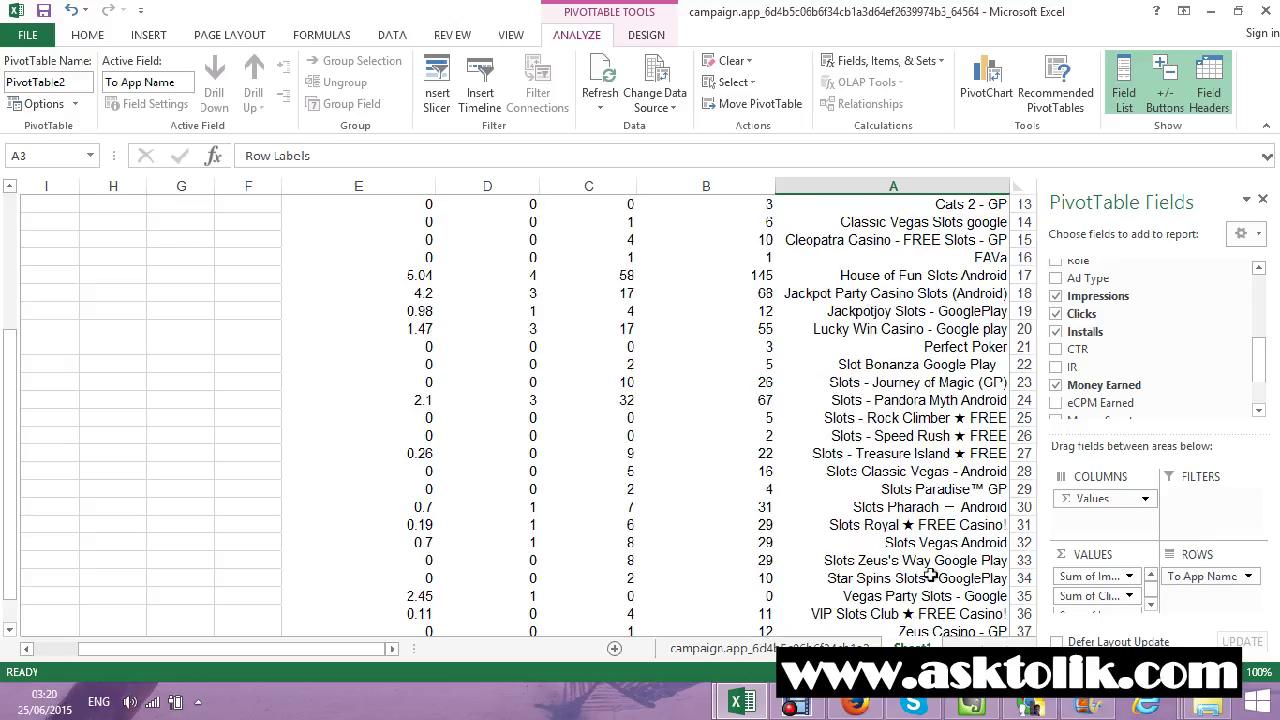
scroll(905, 577, "down", 1)
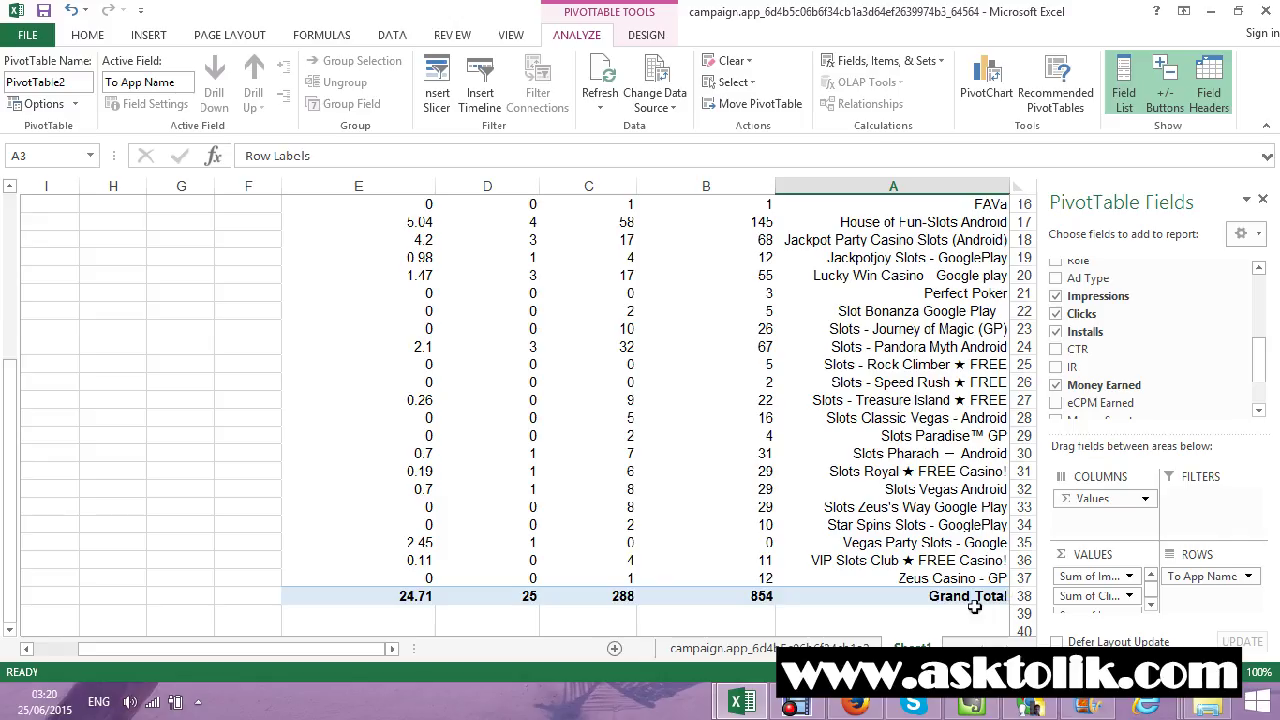
scroll(766, 480, "up", 4)
scroll(1017, 423, "up", 1)
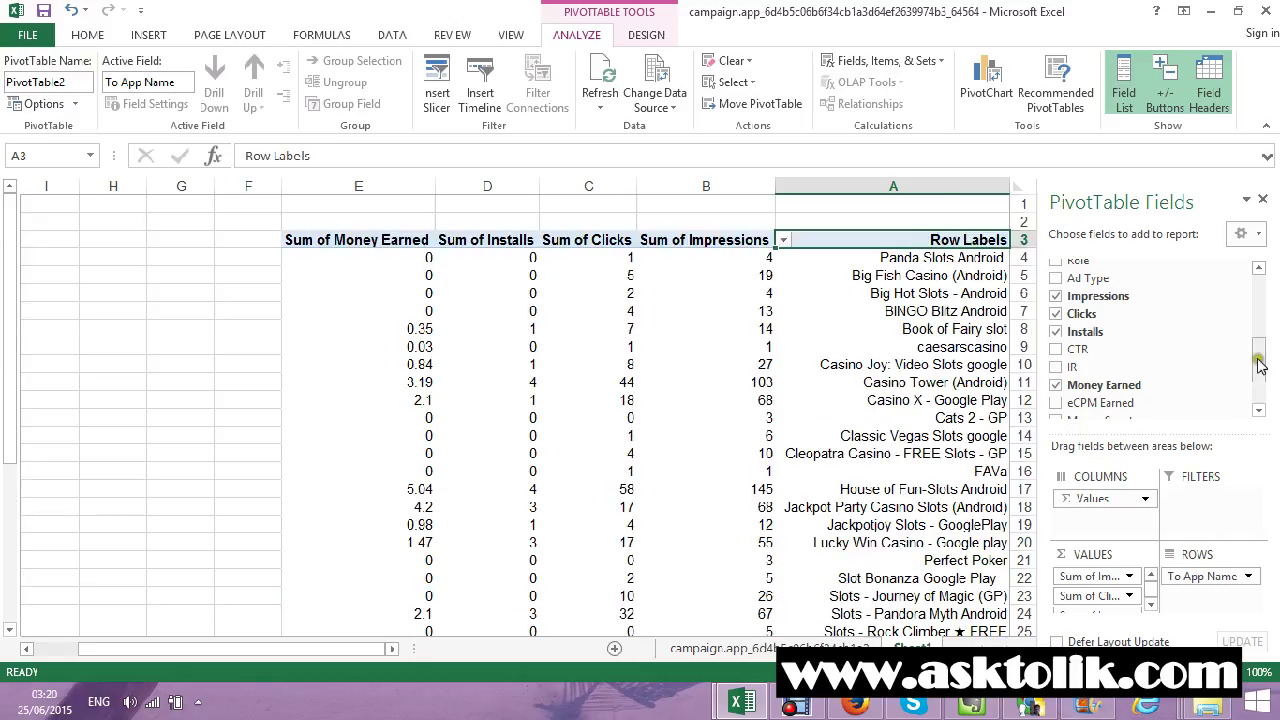
Step: Show To App ID beneath each app name and copy the Cats 2 - GP app ID
left_click_drag(1262, 360, 1261, 292)
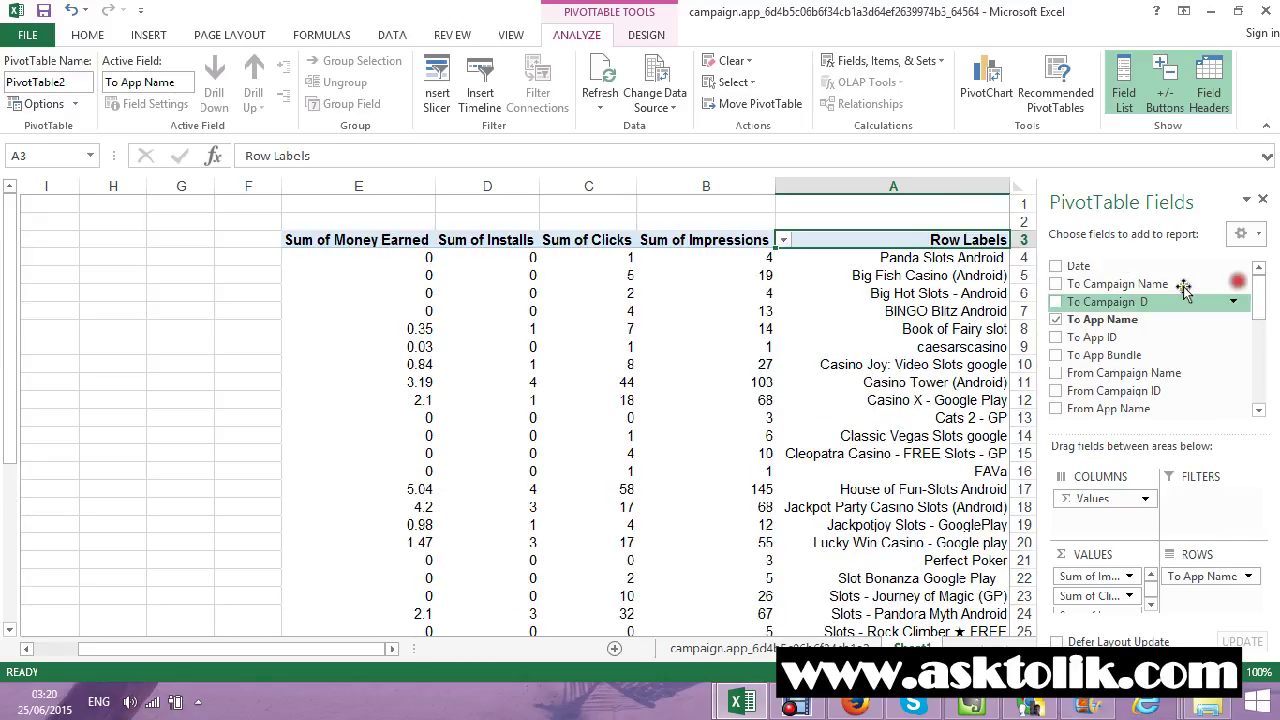
left_click(1068, 338)
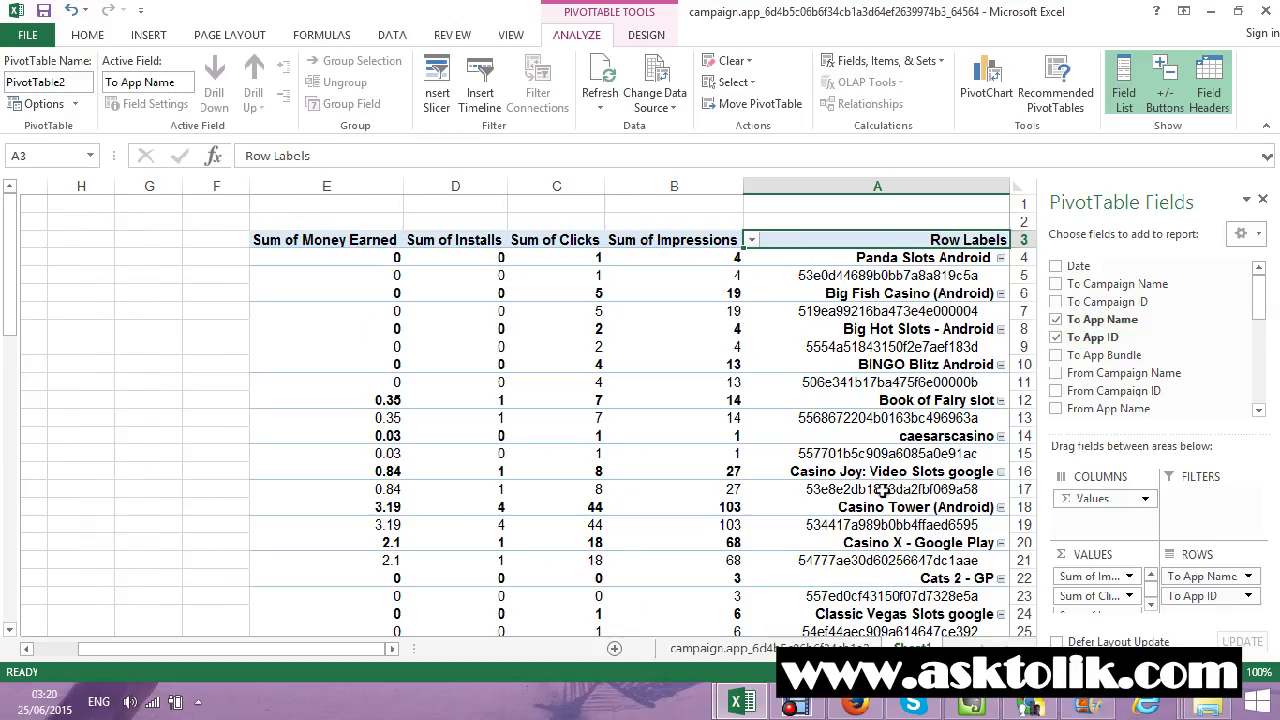
scroll(884, 490, "down", 1)
left_click(899, 543)
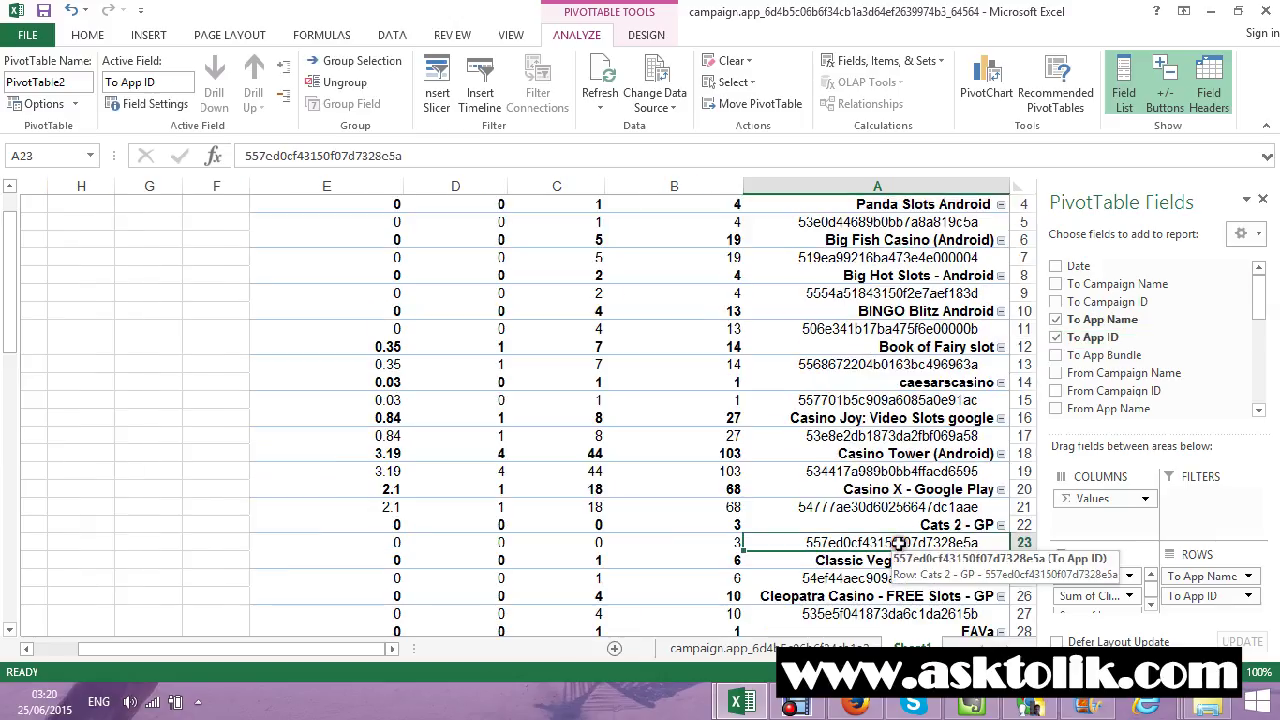
key("ctrl+c")
Step: Back in Chartboost, open the Slot - AND publishing campaign's settings
left_click(1012, 706)
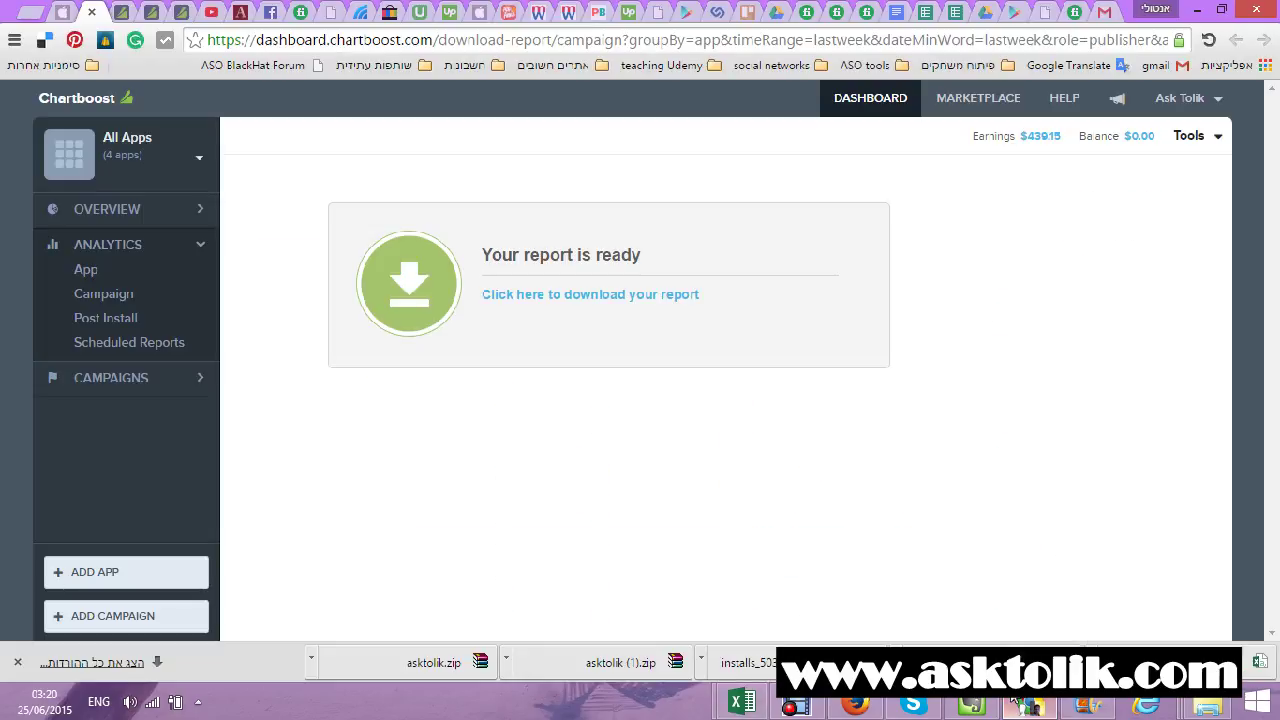
left_click(128, 296)
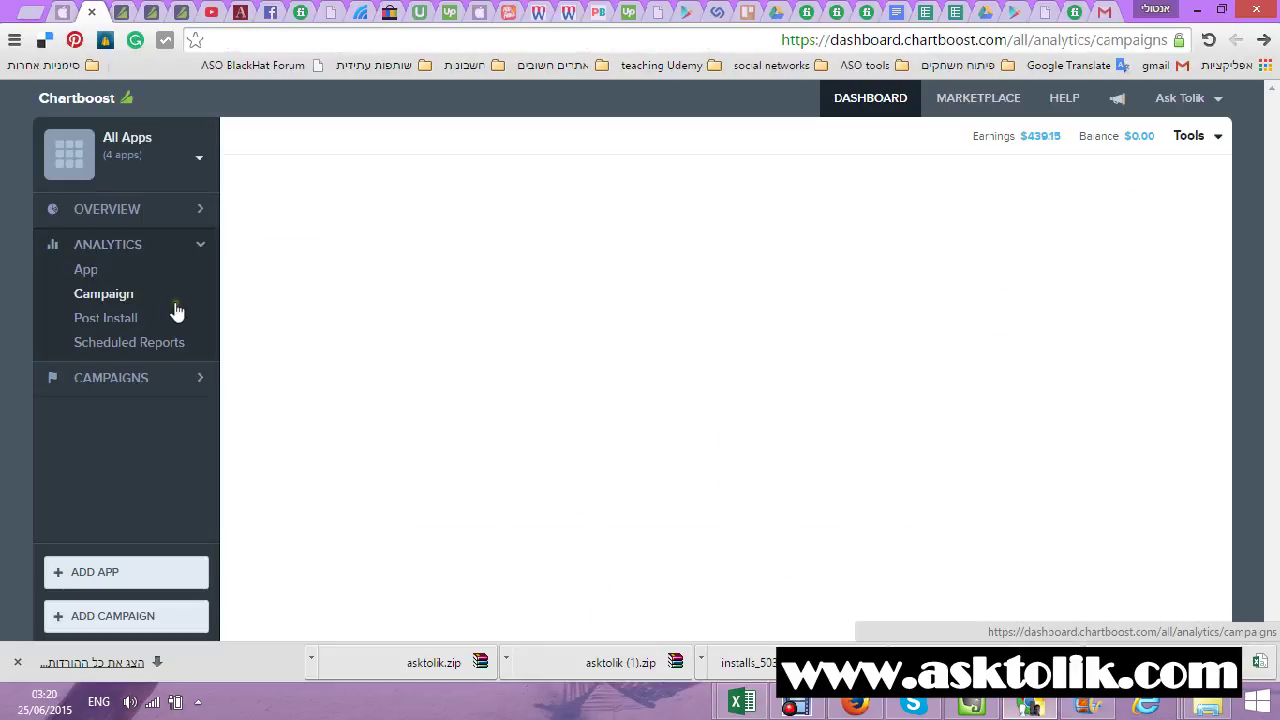
left_click(112, 378)
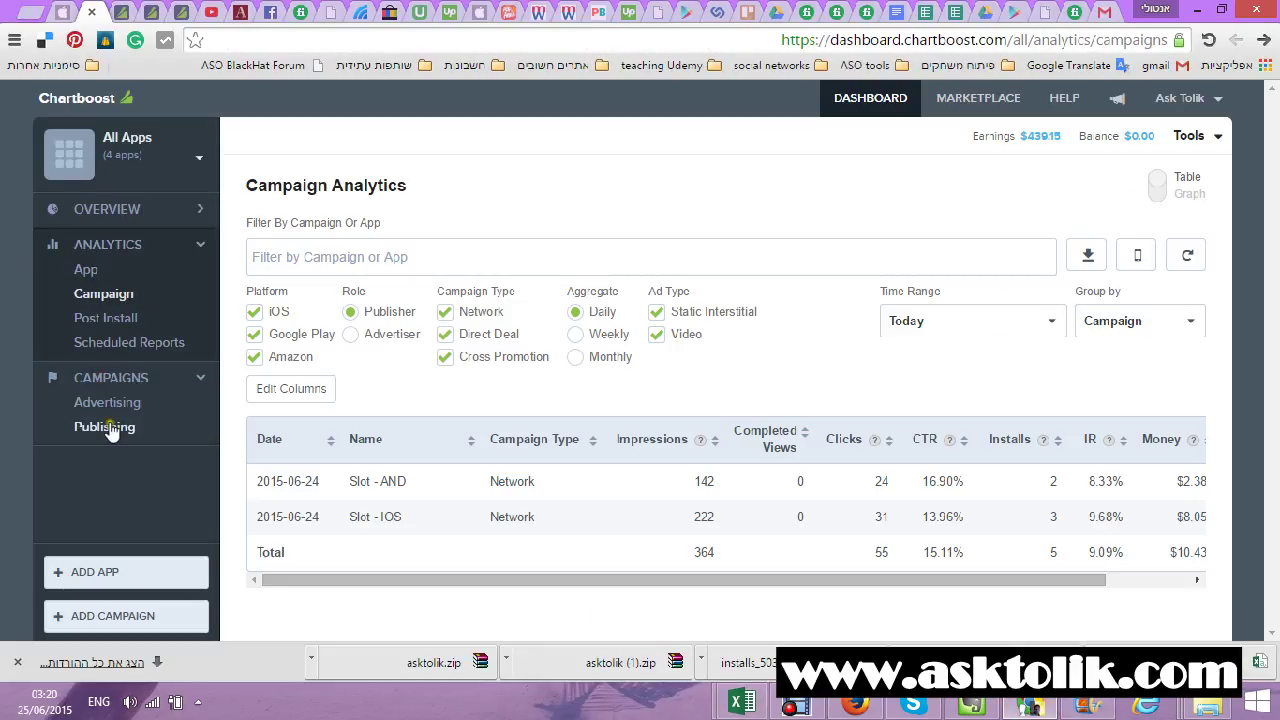
left_click(105, 426)
left_click(402, 396)
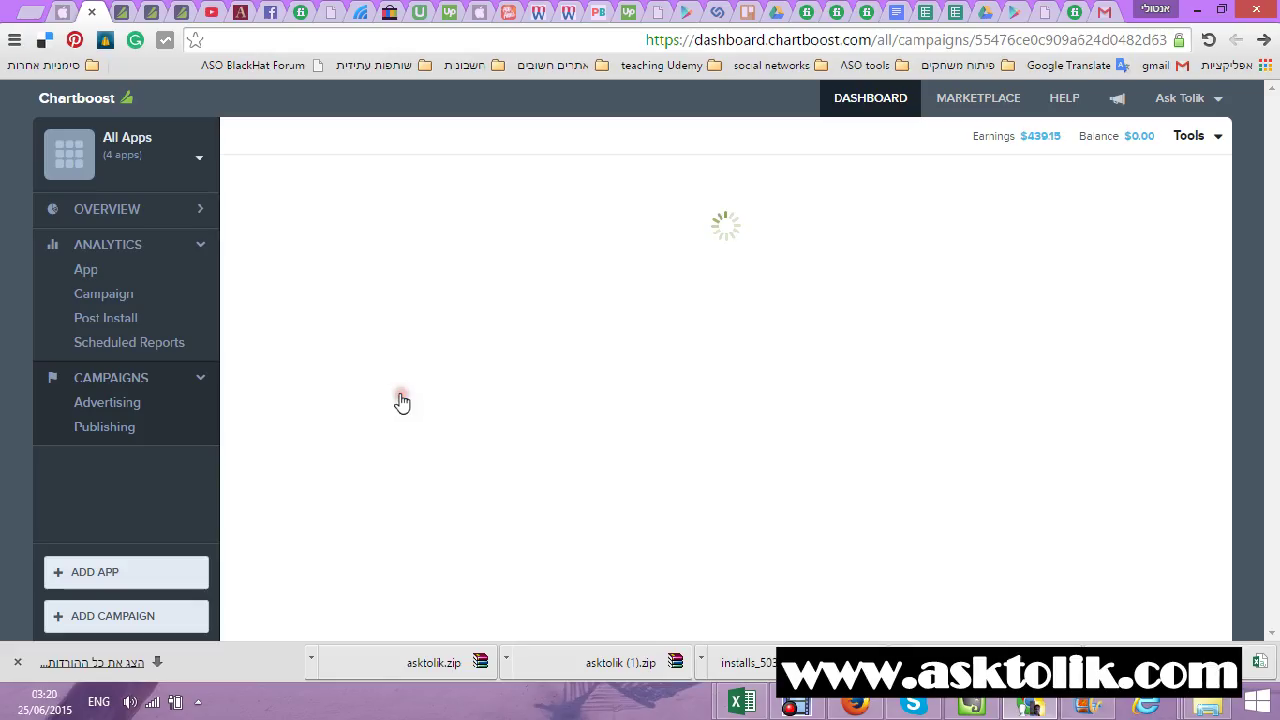
left_click(341, 290)
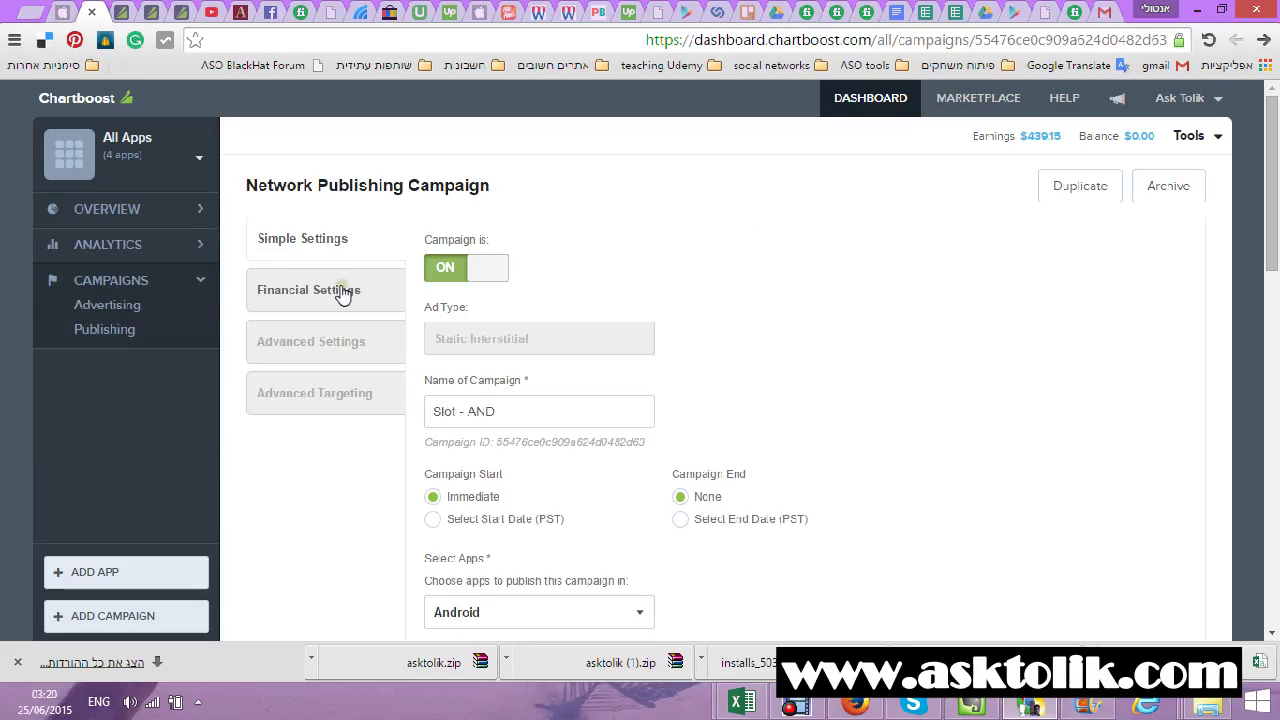
Step: Switch the app to Cleoptra Slot - AND and open its Frames settings
left_click(122, 280)
left_click(150, 281)
left_click(138, 280)
left_click(125, 250)
left_click(168, 153)
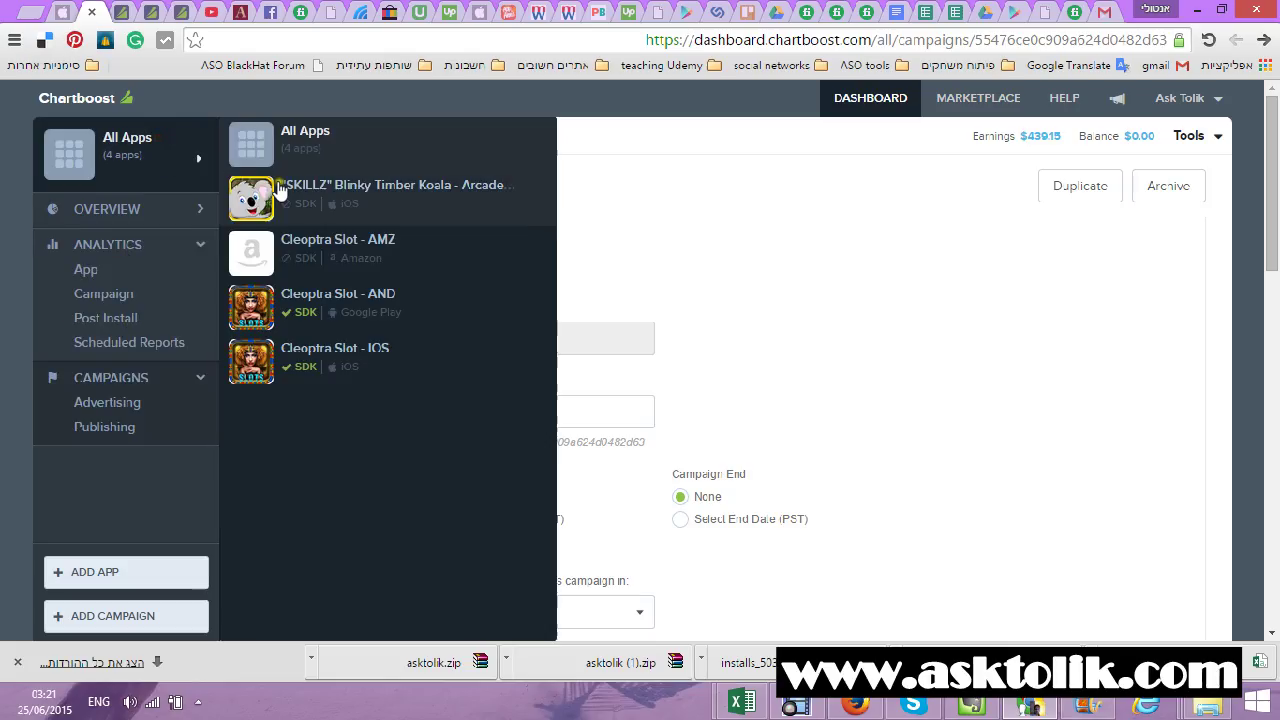
left_click(303, 299)
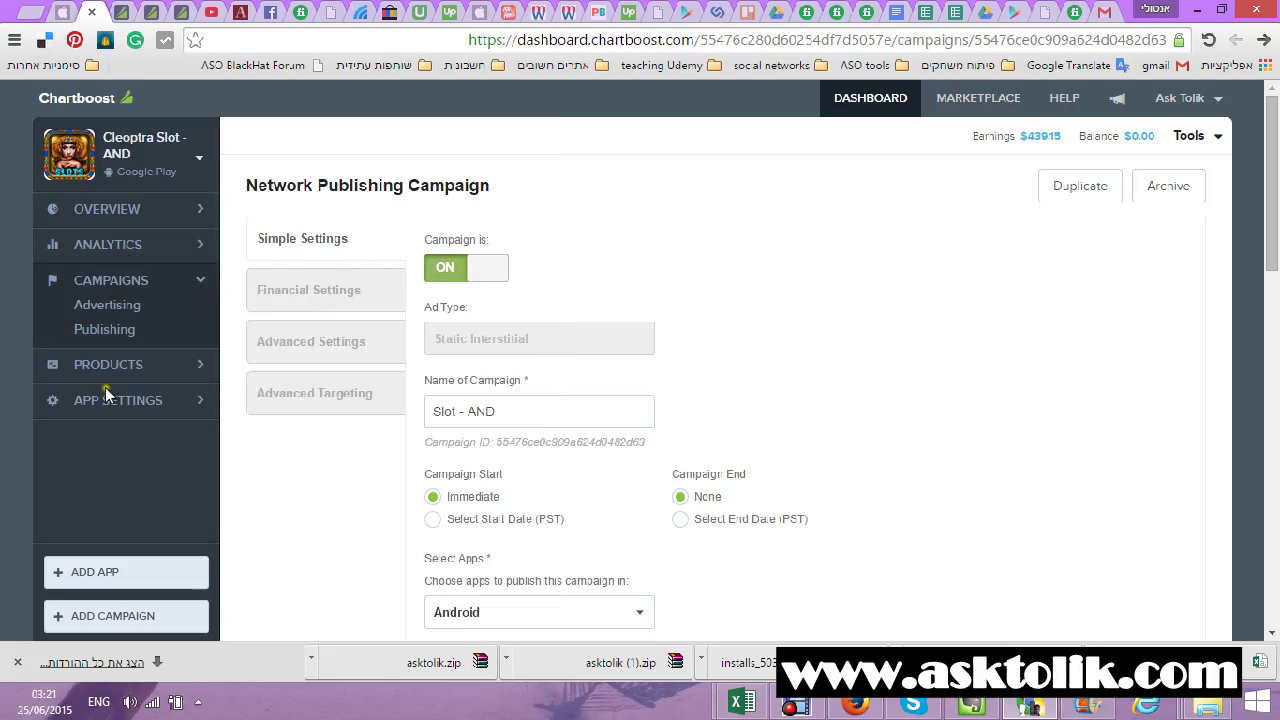
left_click(110, 400)
left_click(110, 471)
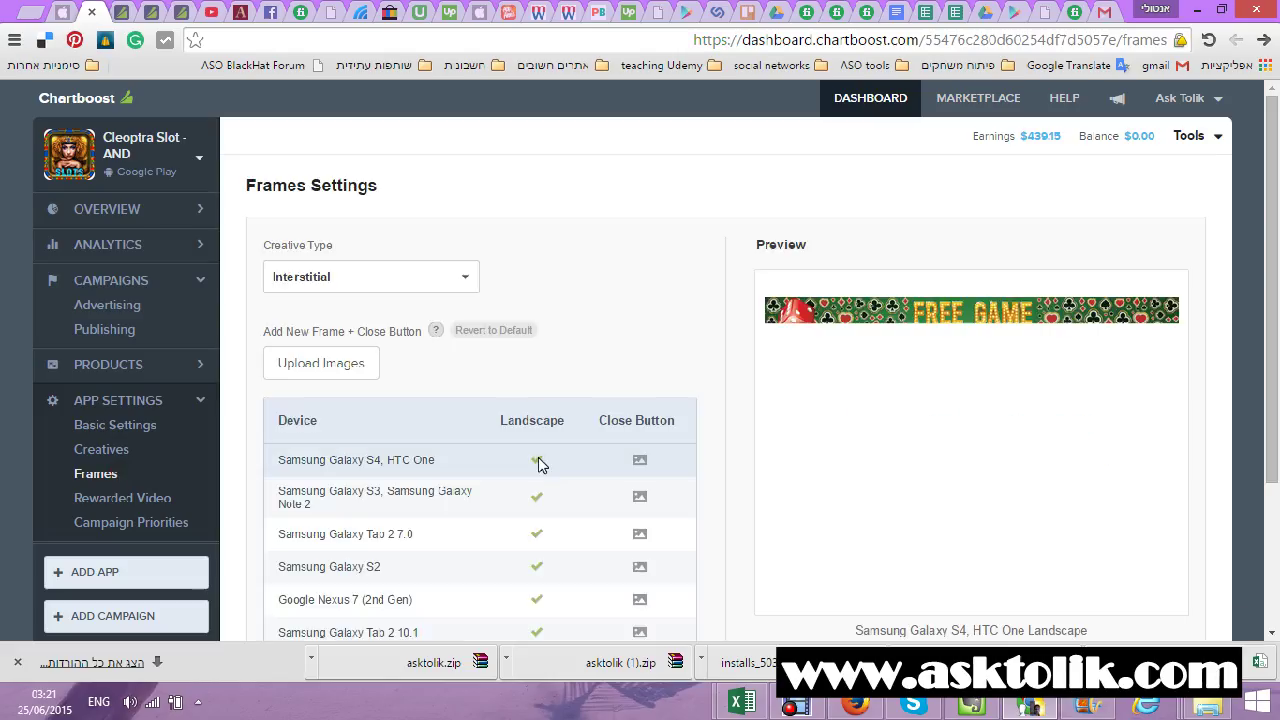
mouse_move(480, 460)
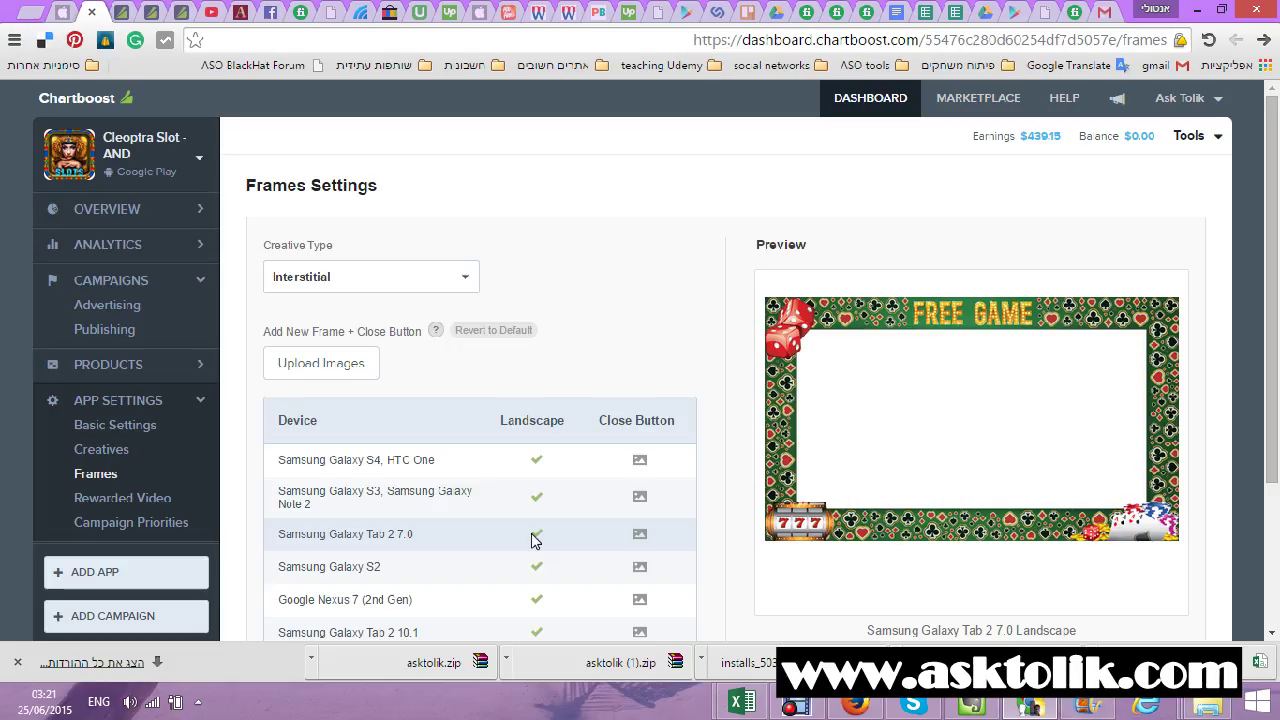
Step: Preview another device's frame, then return to the All Apps overview ($10.43 earned today)
left_click(404, 452)
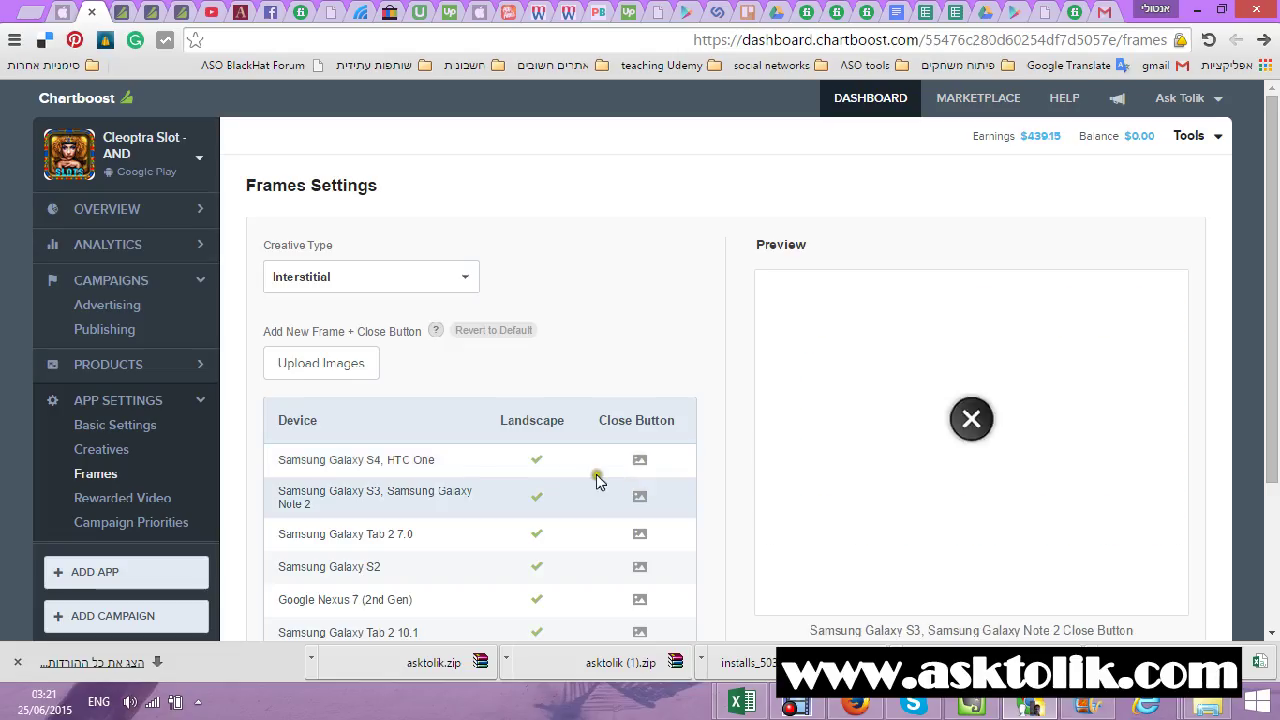
right_click(216, 256)
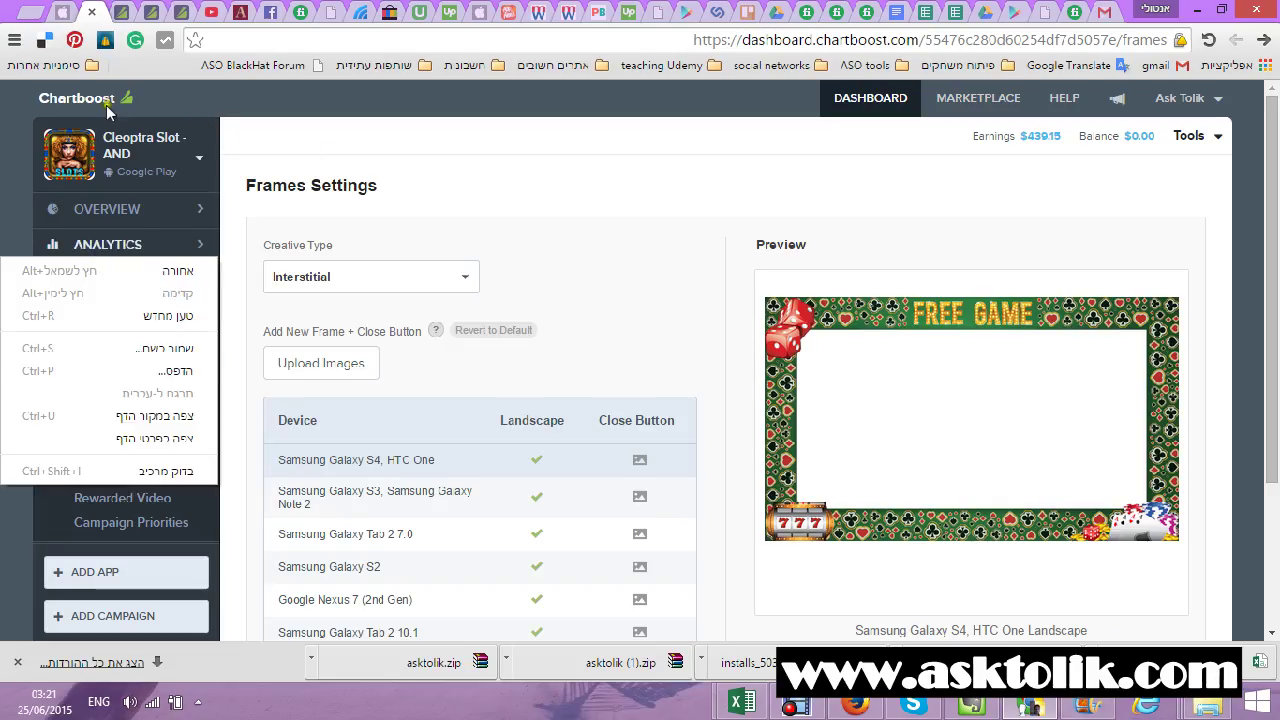
left_click(470, 240)
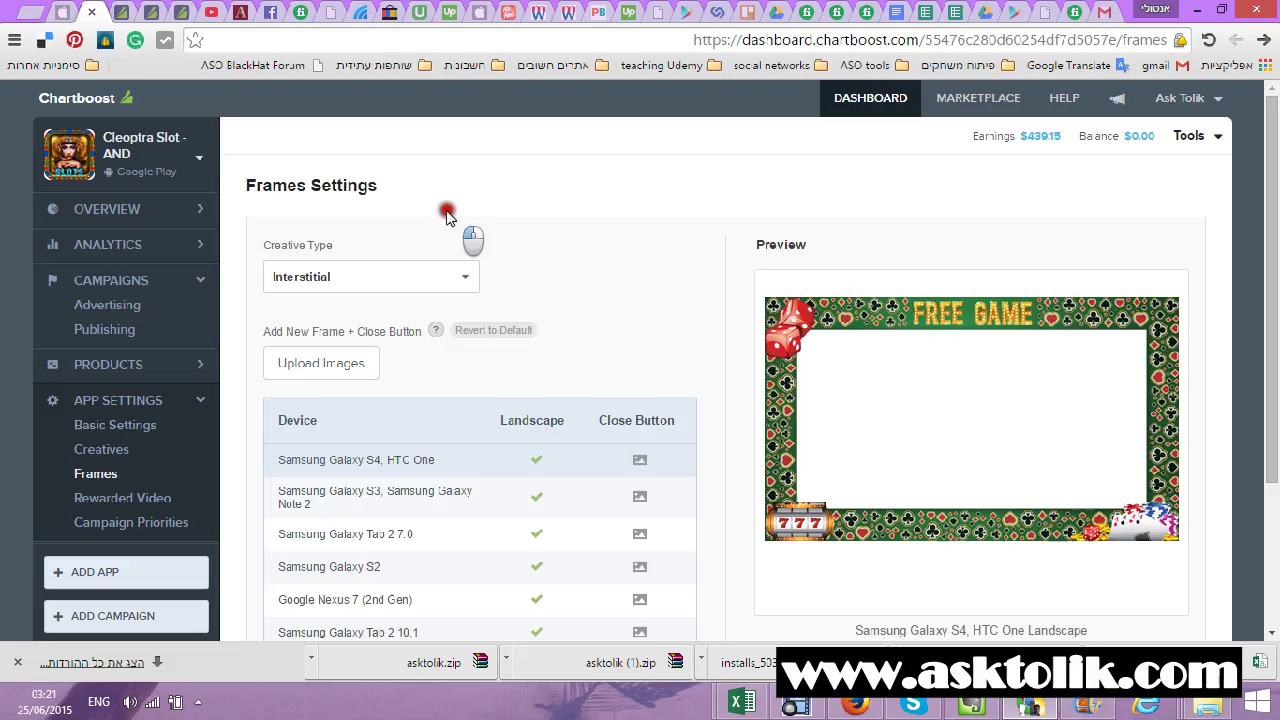
left_click(110, 100)
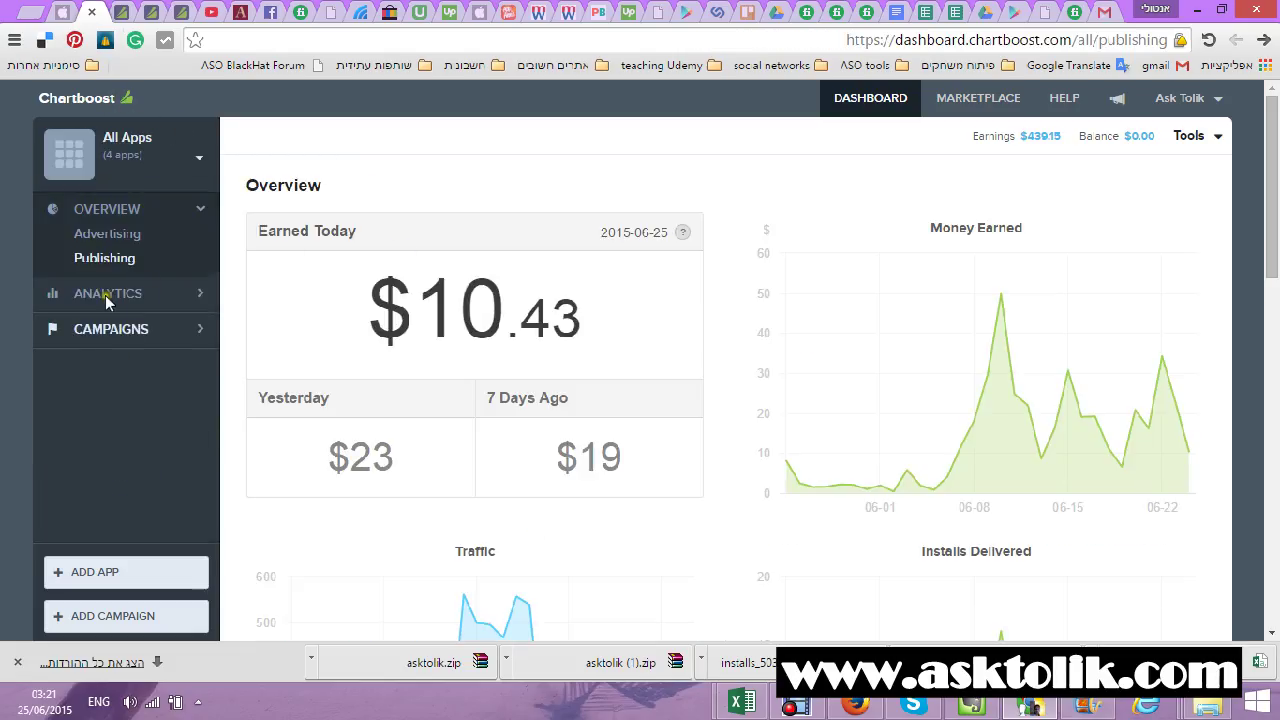
Step: Open the Slot - AND campaign, check its financial settings, then show Advanced Targeting
left_click(125, 331)
left_click(102, 378)
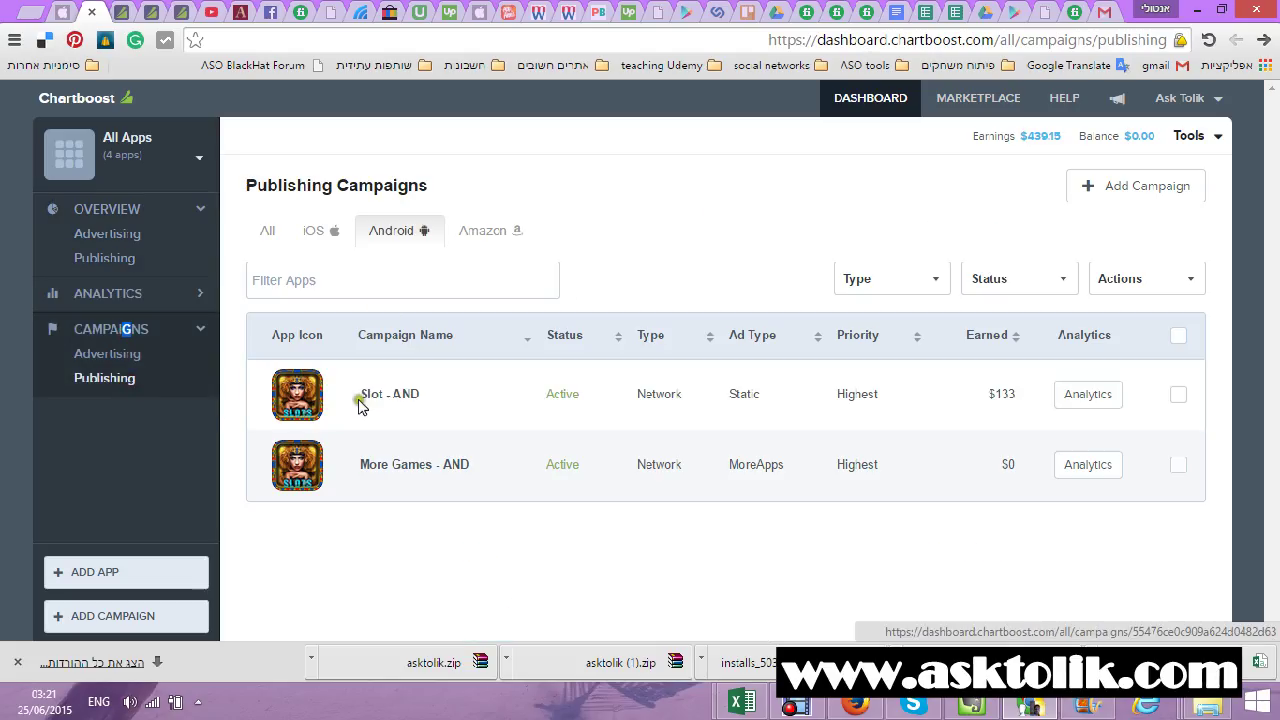
left_click(396, 394)
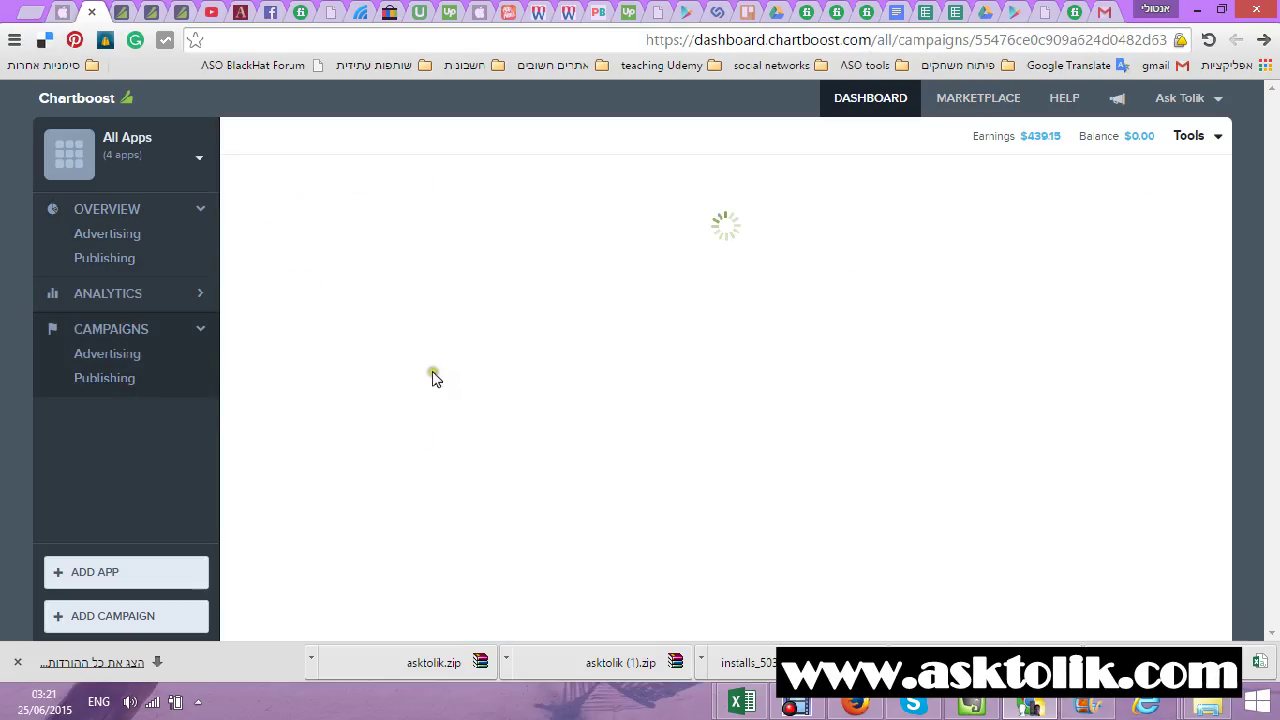
left_click(357, 289)
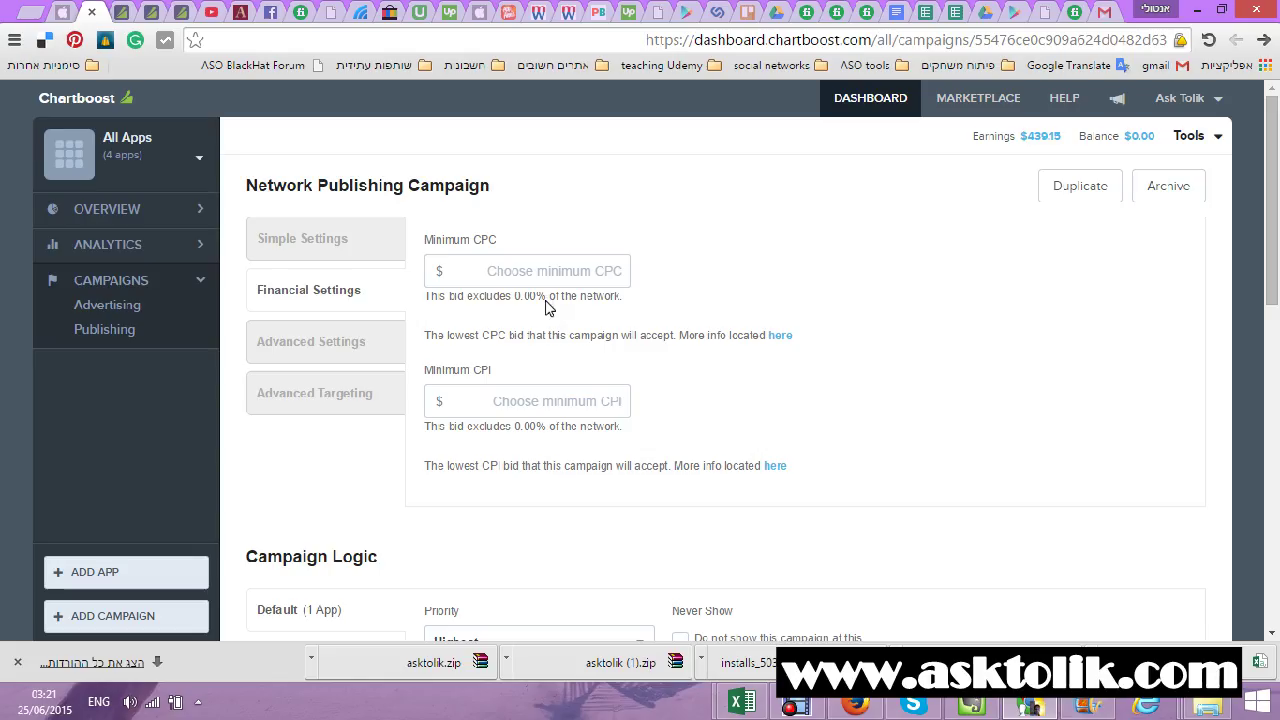
left_click(547, 398)
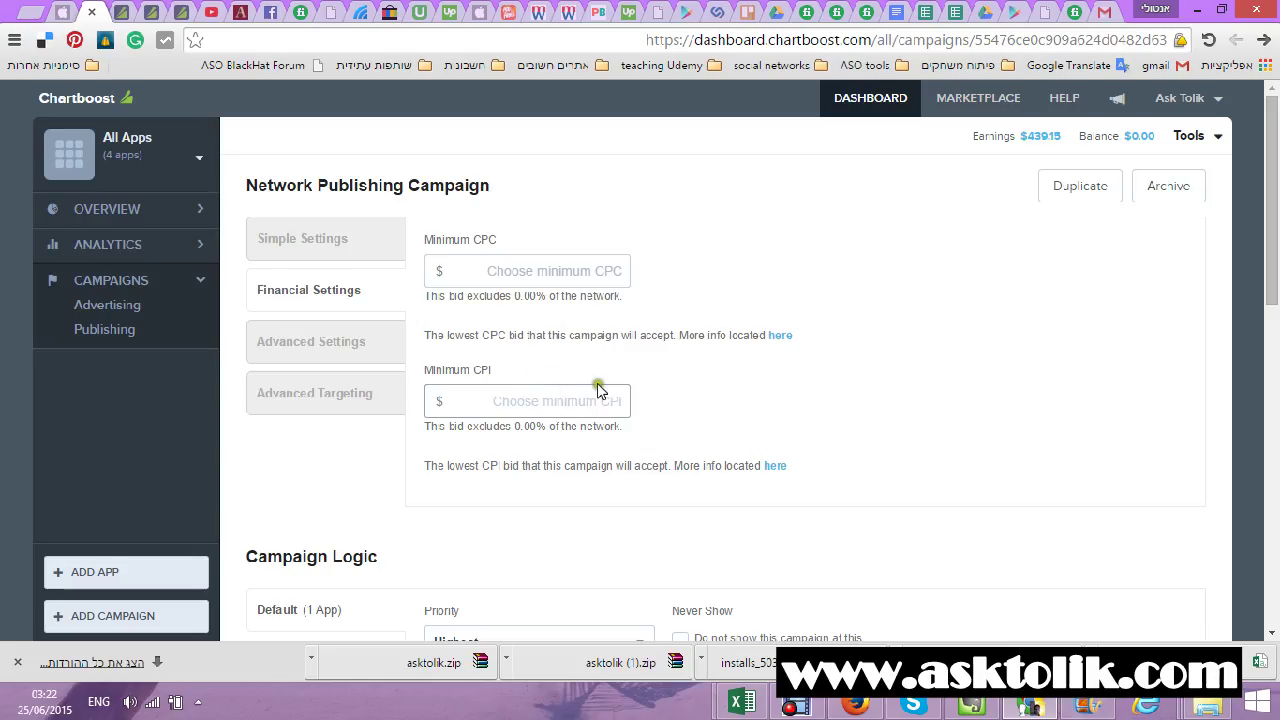
left_click(315, 403)
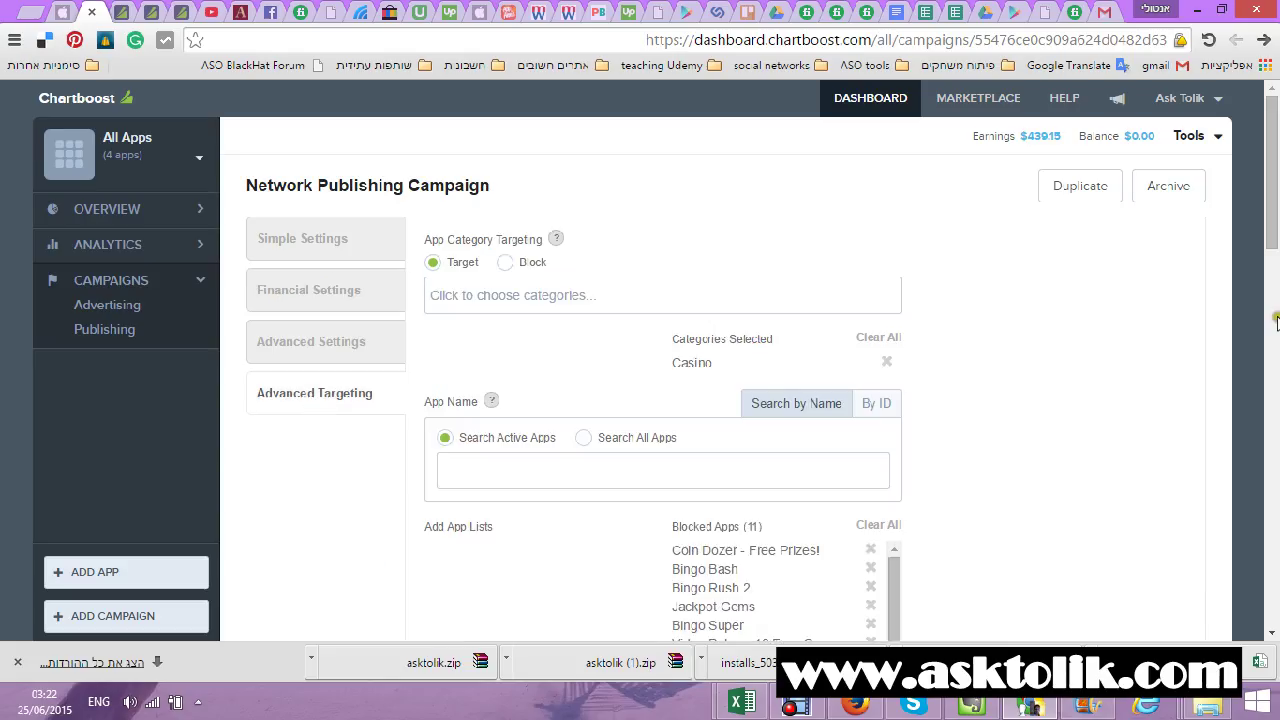
left_click_drag(1268, 243, 1272, 272)
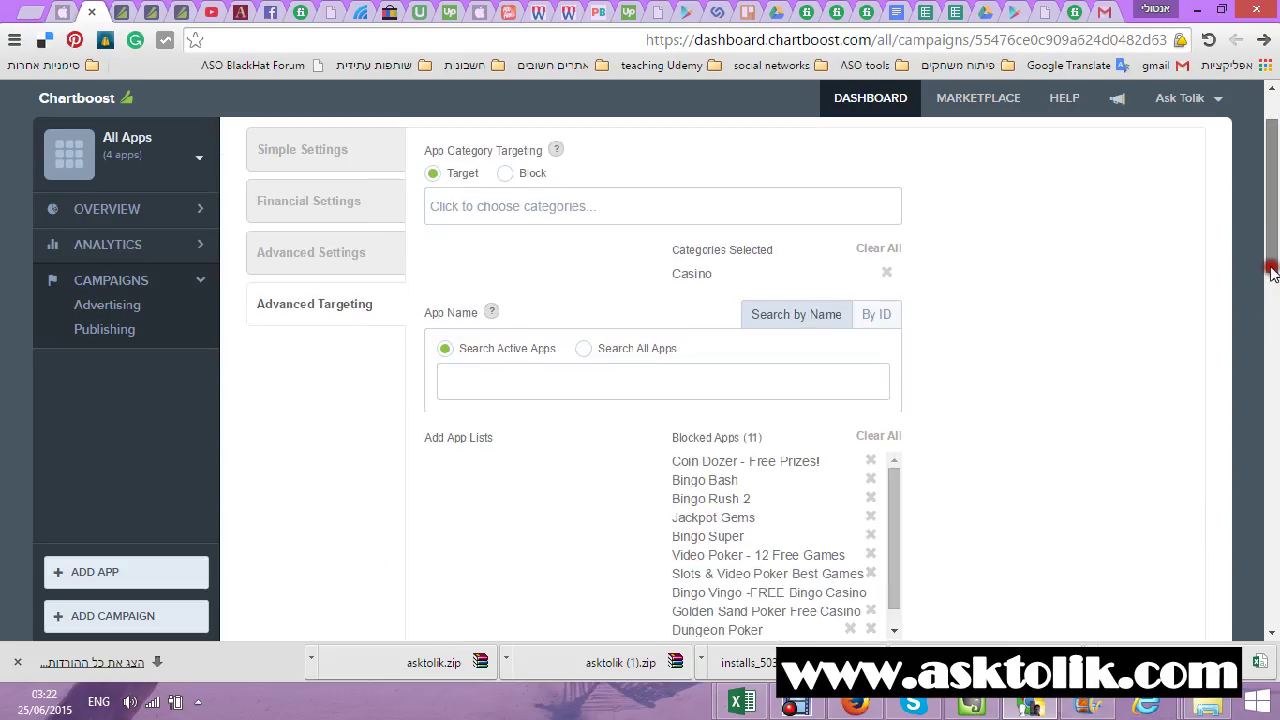
mouse_move(741, 702)
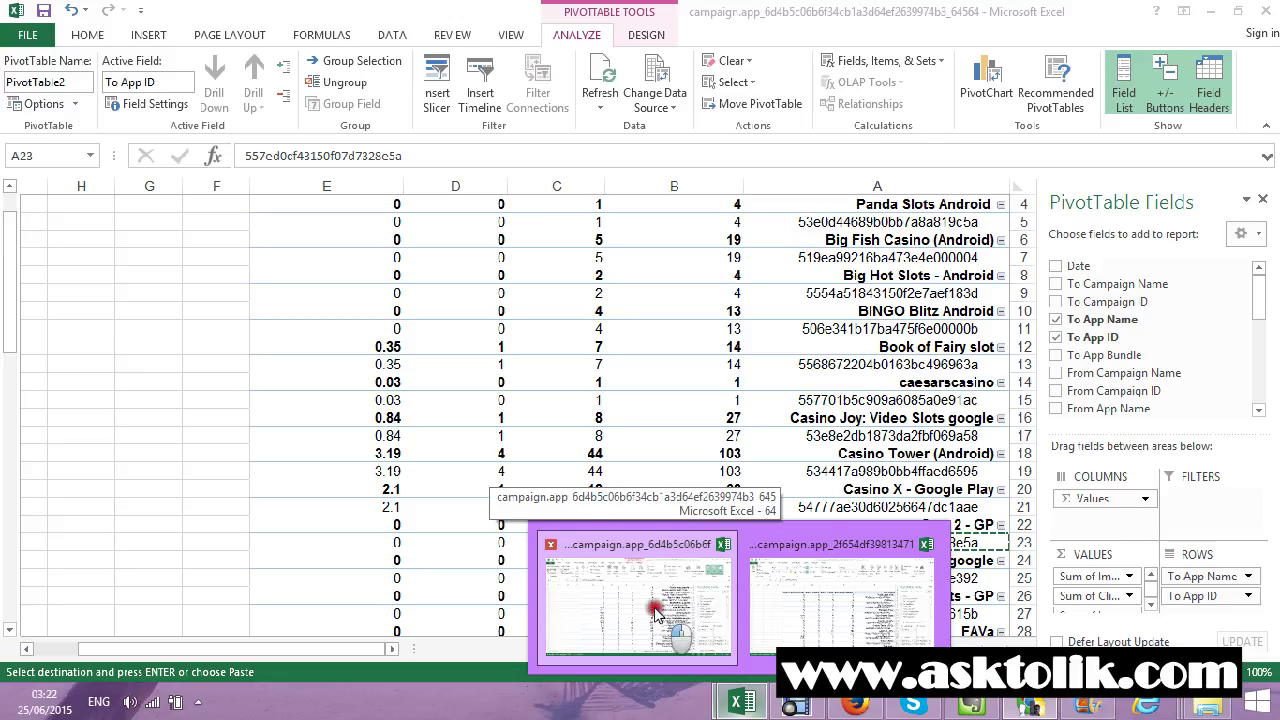
Step: Search the blocked-app field with the Cats 2 - GP ID and discard the Cats & Dogs Slots result
left_click(655, 613)
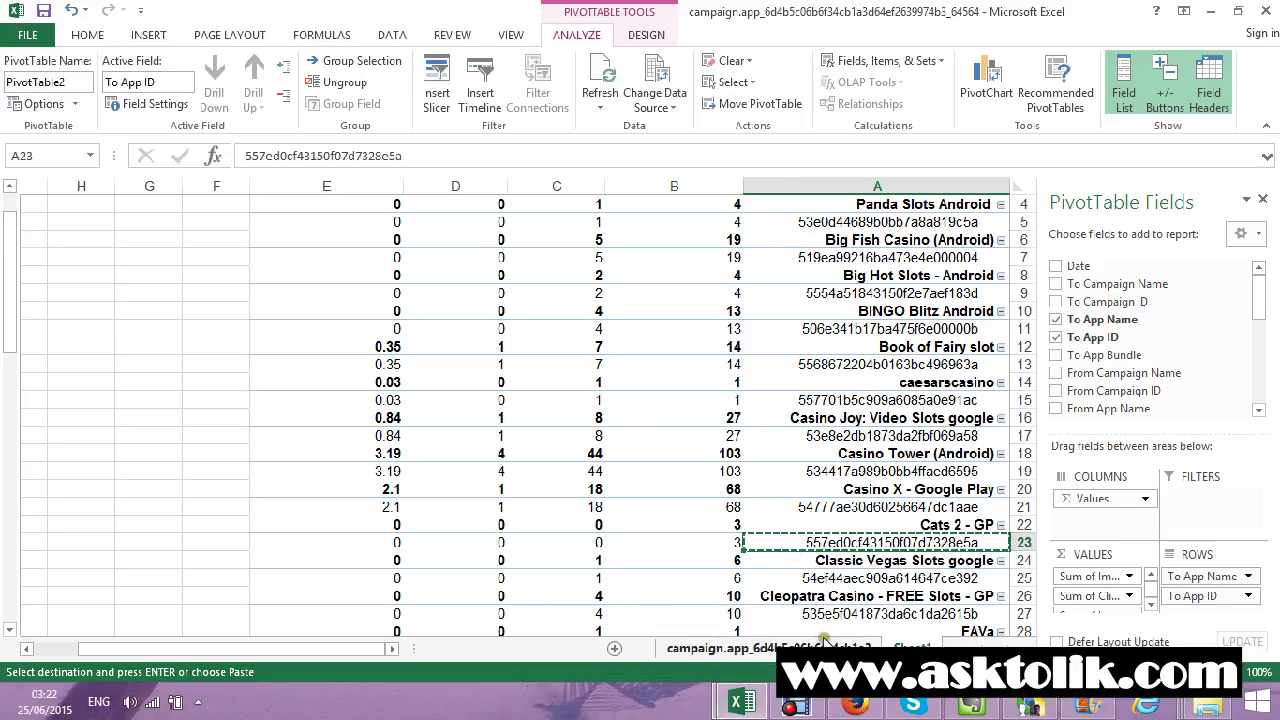
key("alt+Tab")
left_click(574, 385)
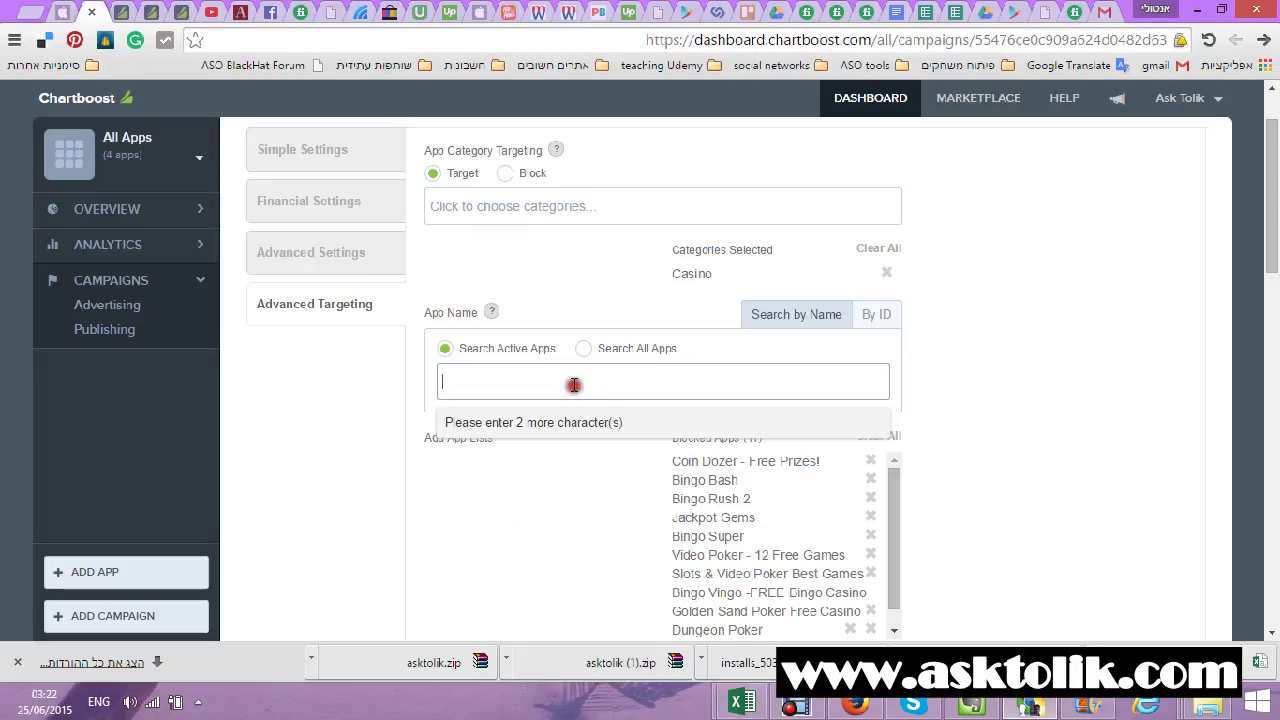
key("ctrl+v")
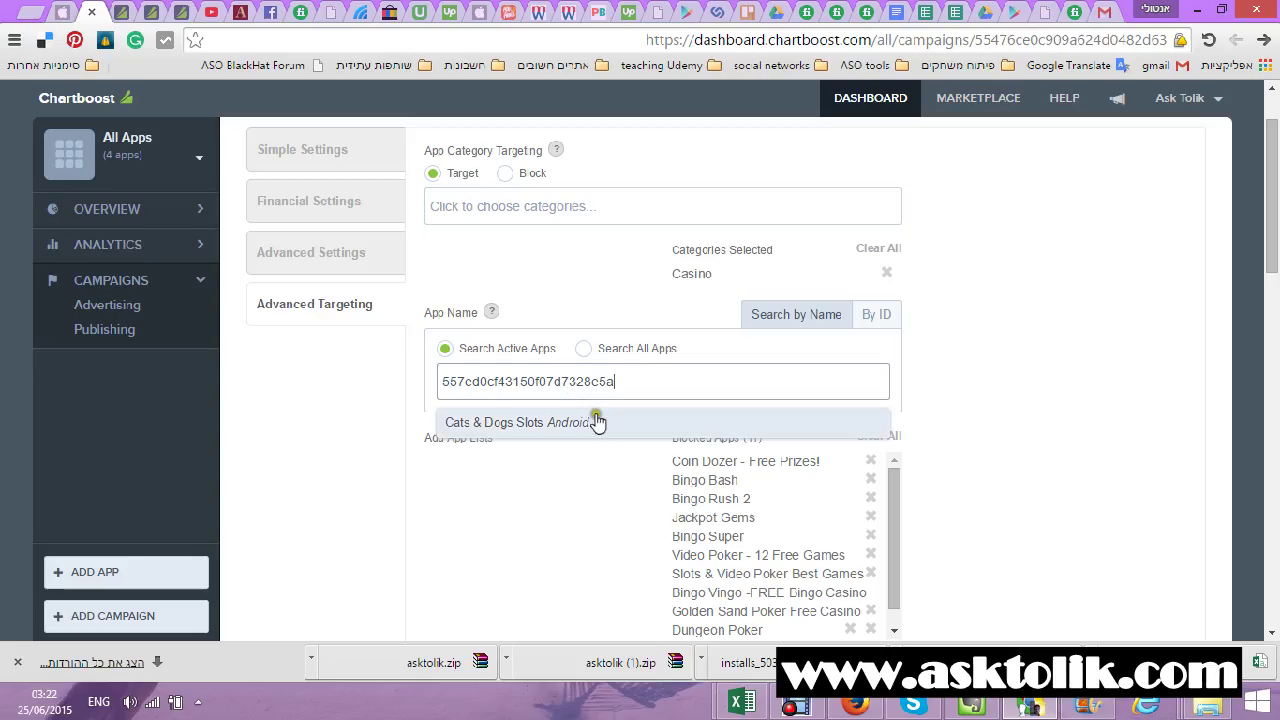
left_click(597, 422)
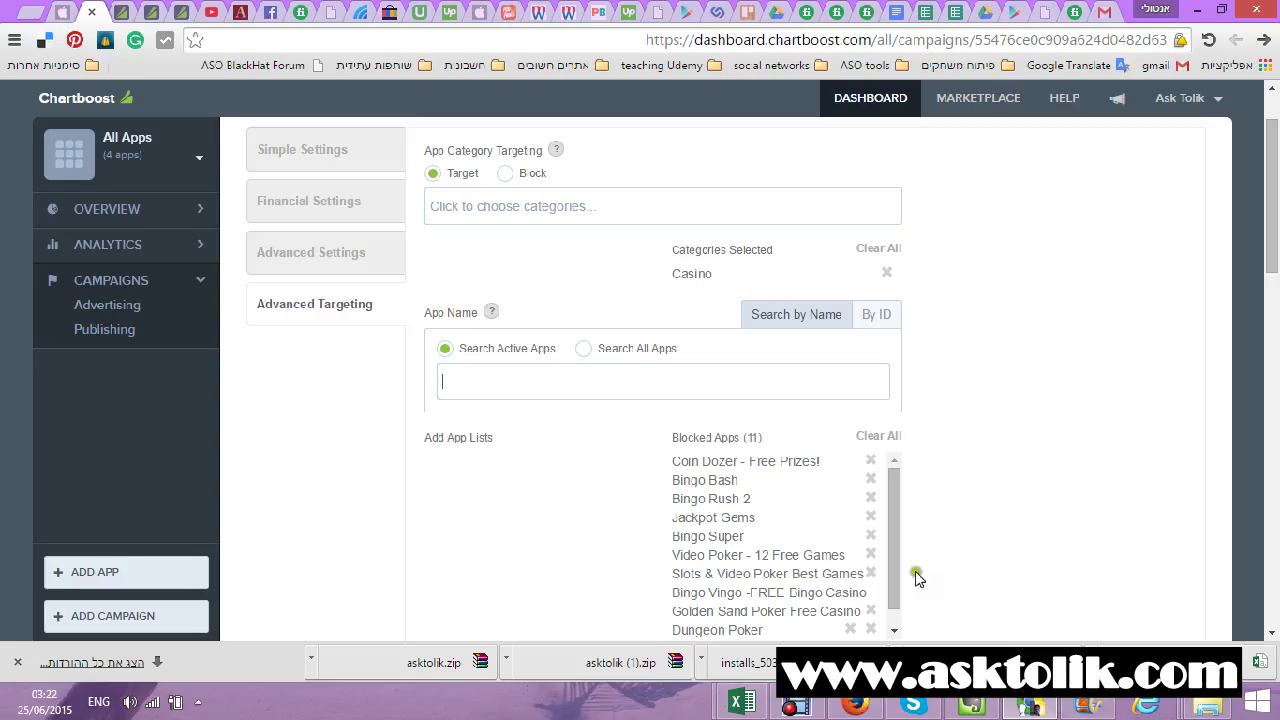
key("alt+Tab")
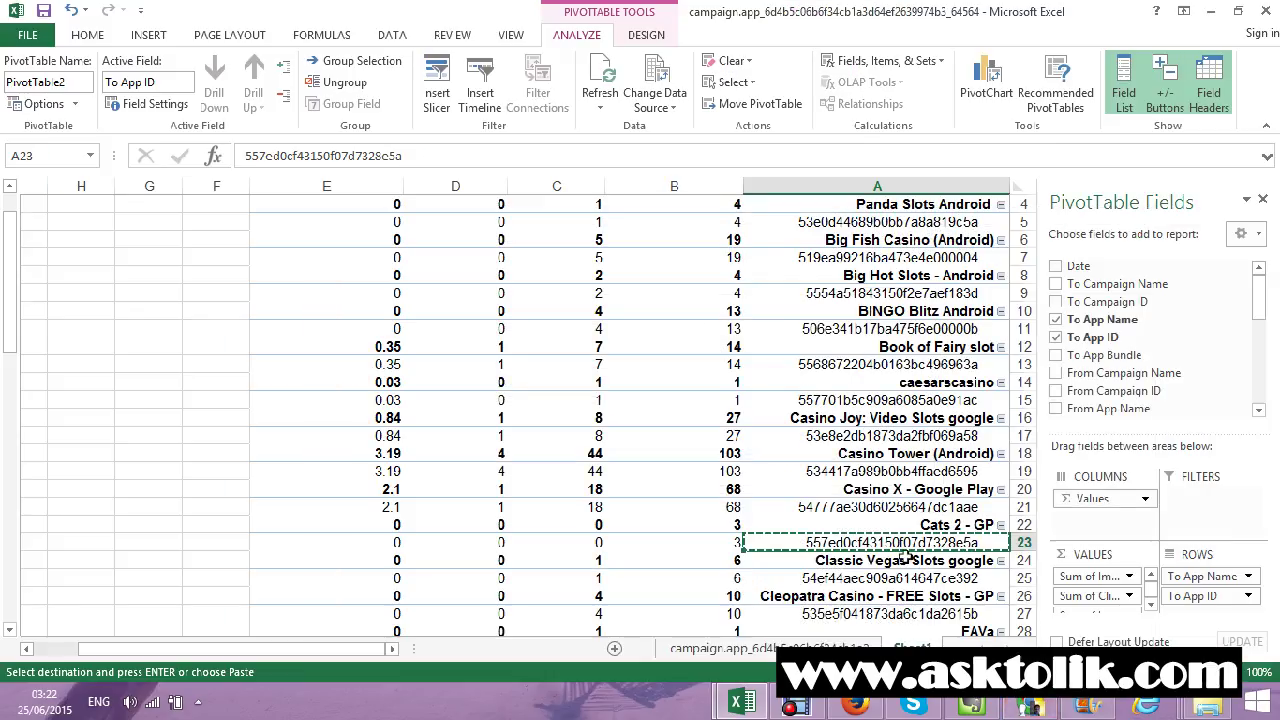
Step: Copy the Perfect Poker app ID from cell A39 and add Perfect Poker Android to the blocked apps
scroll(760, 510, "down", 3)
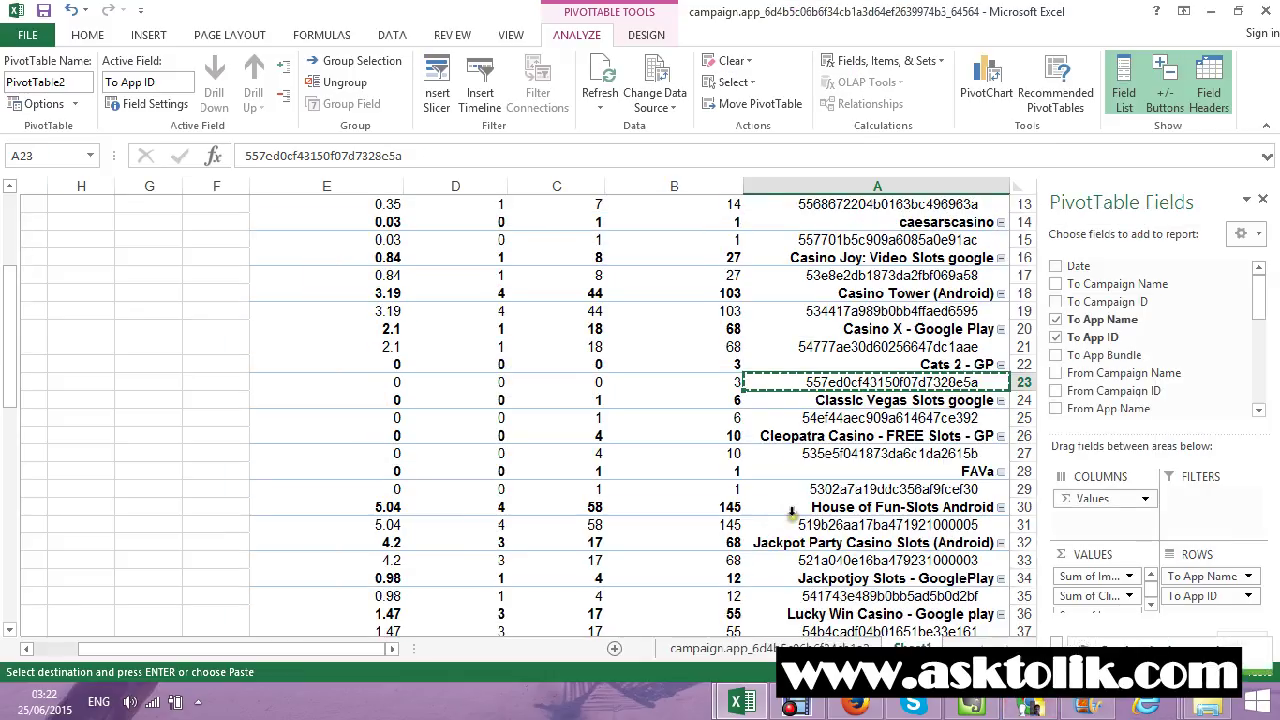
scroll(793, 513, "down", 1)
scroll(795, 513, "down", 2)
left_click(888, 507)
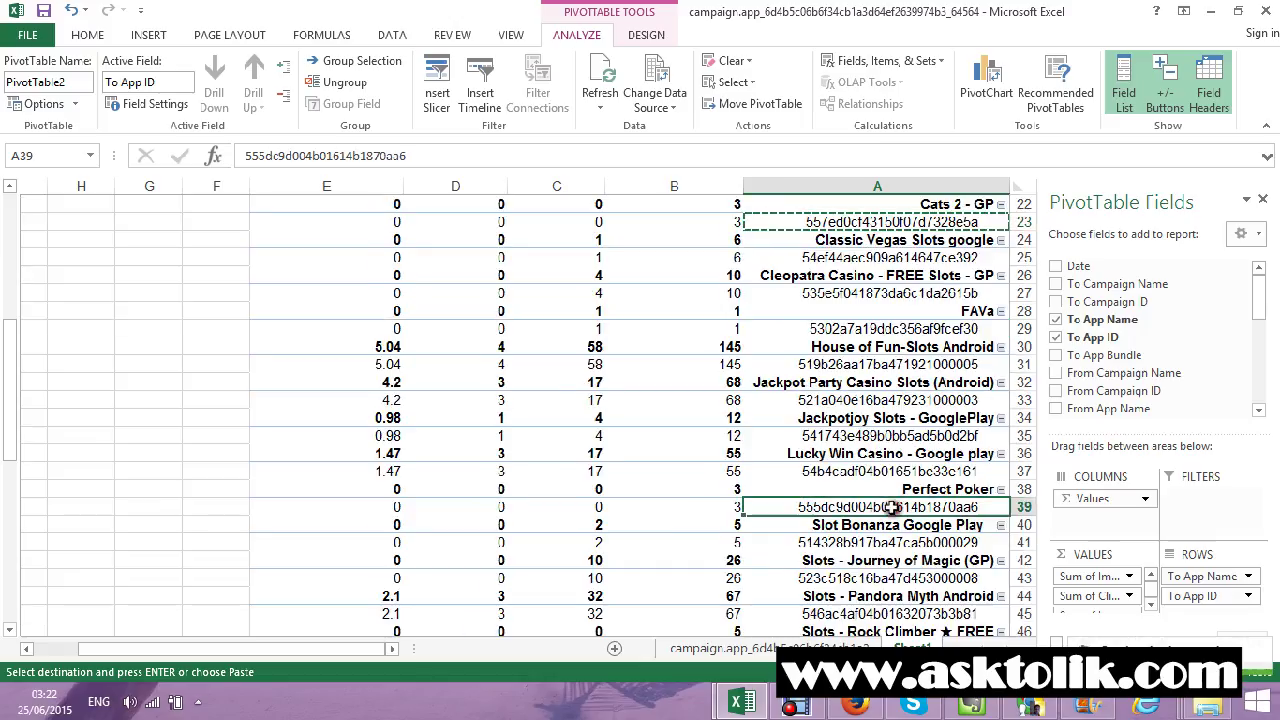
key("ctrl+c")
key("alt+Tab")
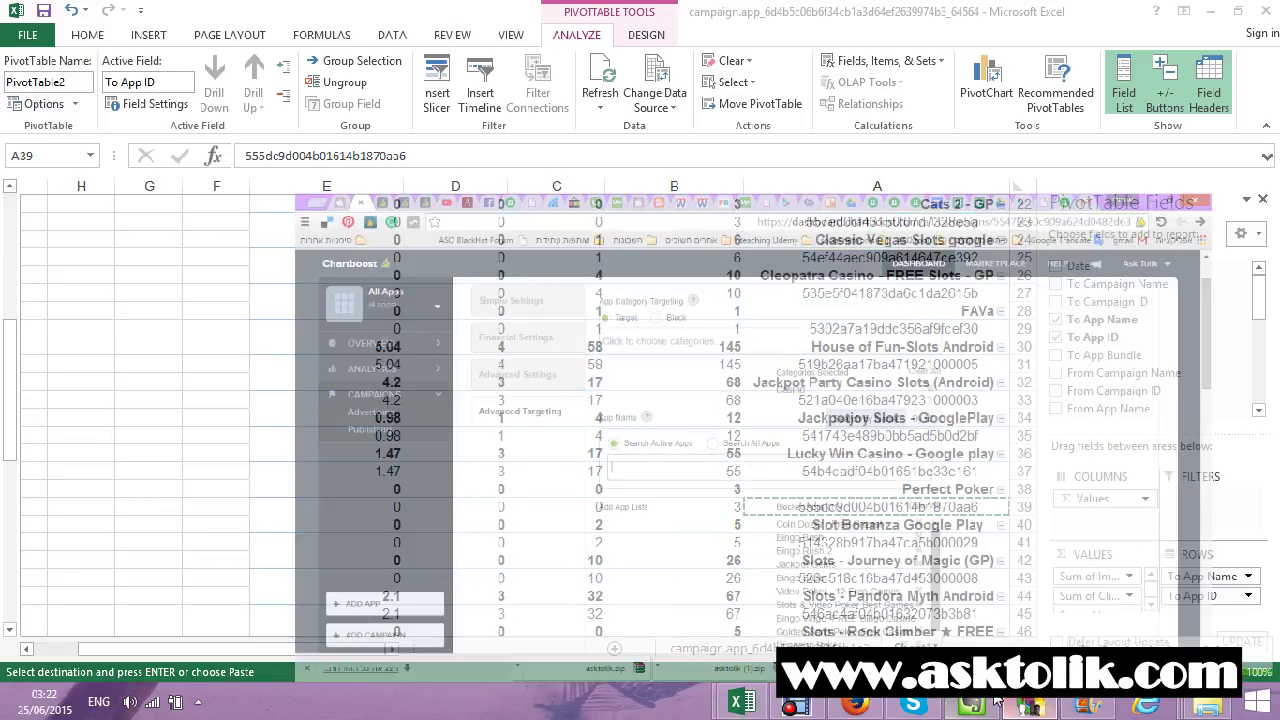
key("ctrl+v")
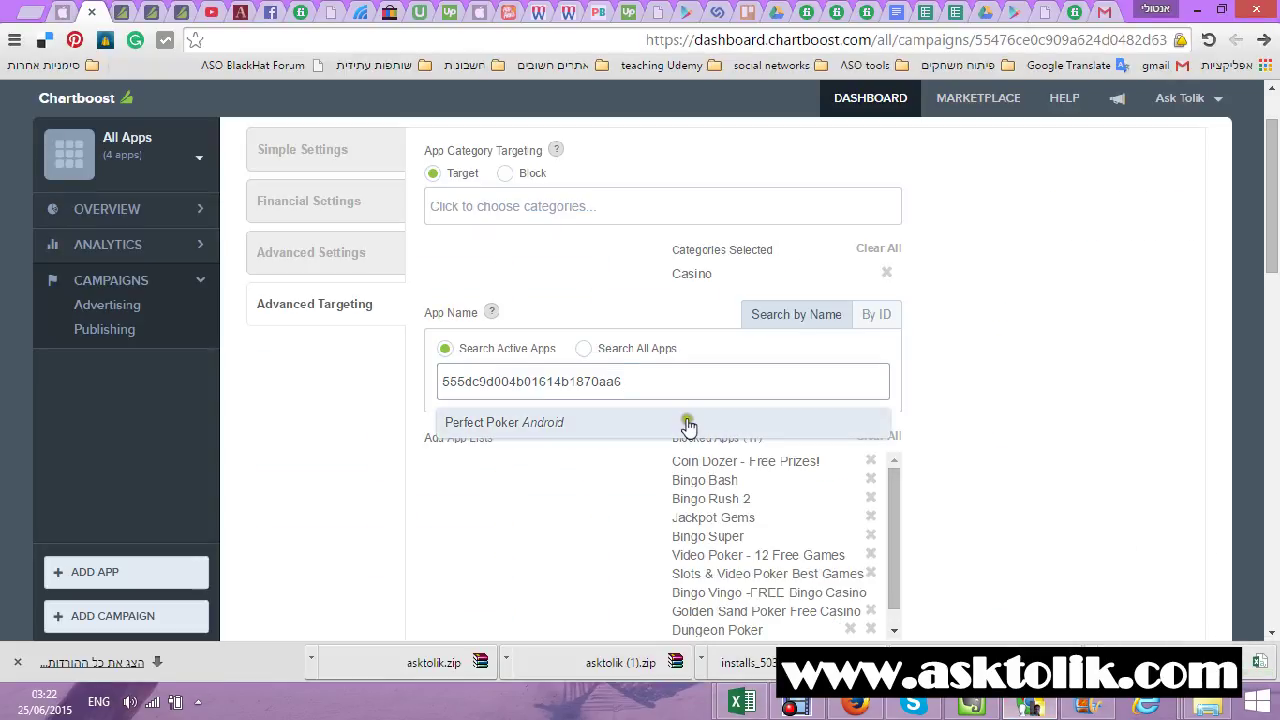
left_click(686, 423)
Step: Save the Slot - AND campaign's targeting changes
scroll(1010, 400, "down", 3)
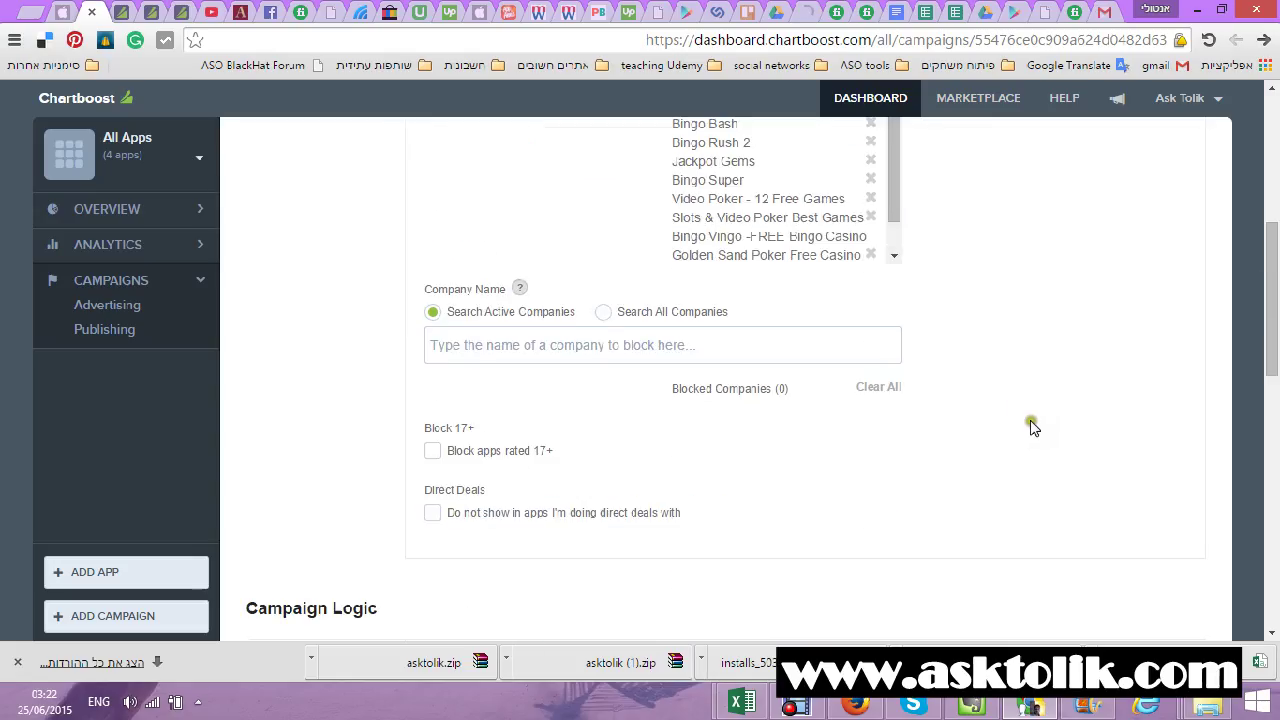
scroll(900, 500, "down", 4)
scroll(783, 563, "down", 5)
left_click(1178, 562)
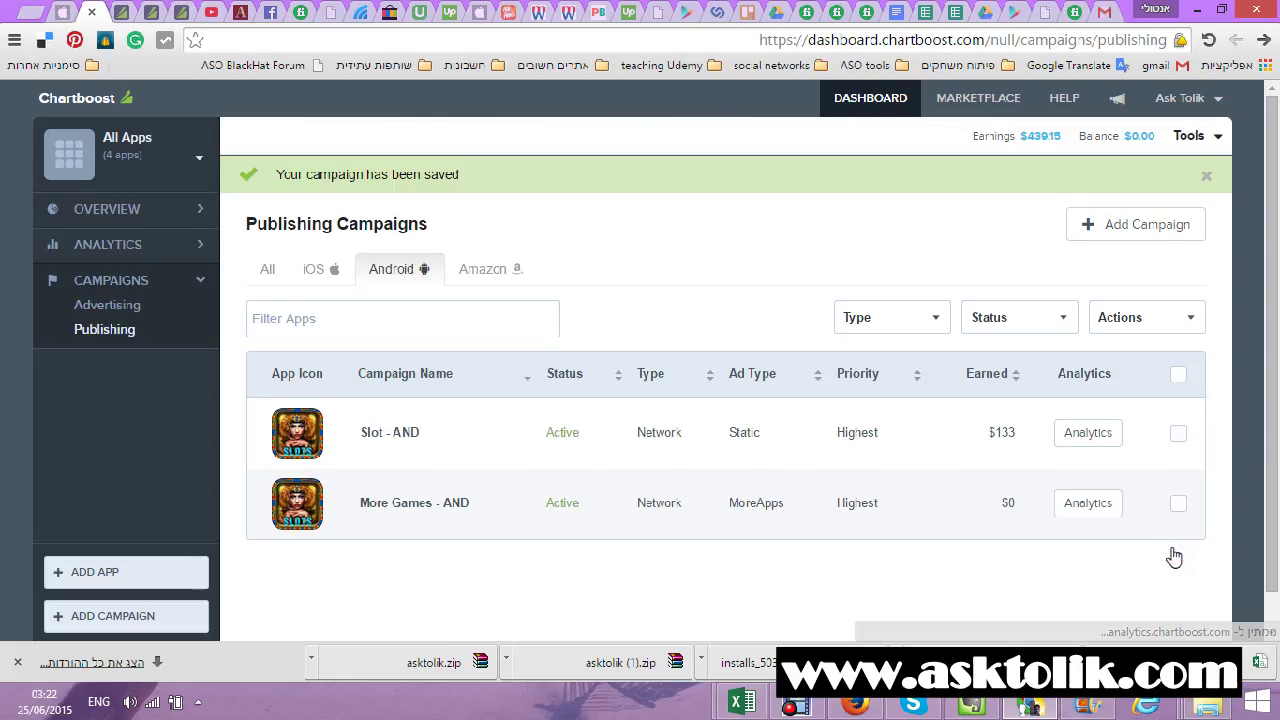
left_click(740, 700)
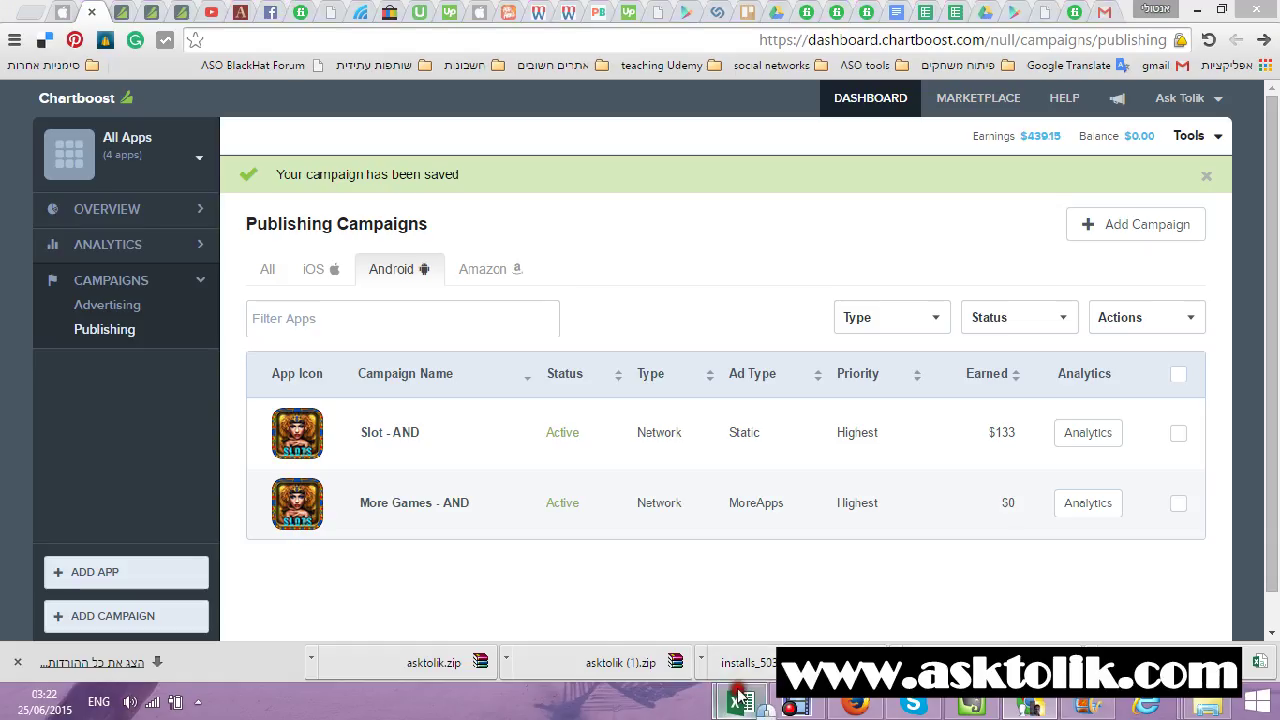
Step: Bring the second campaign.app workbook's PivotTable to the front and scroll its field list
left_click(788, 585)
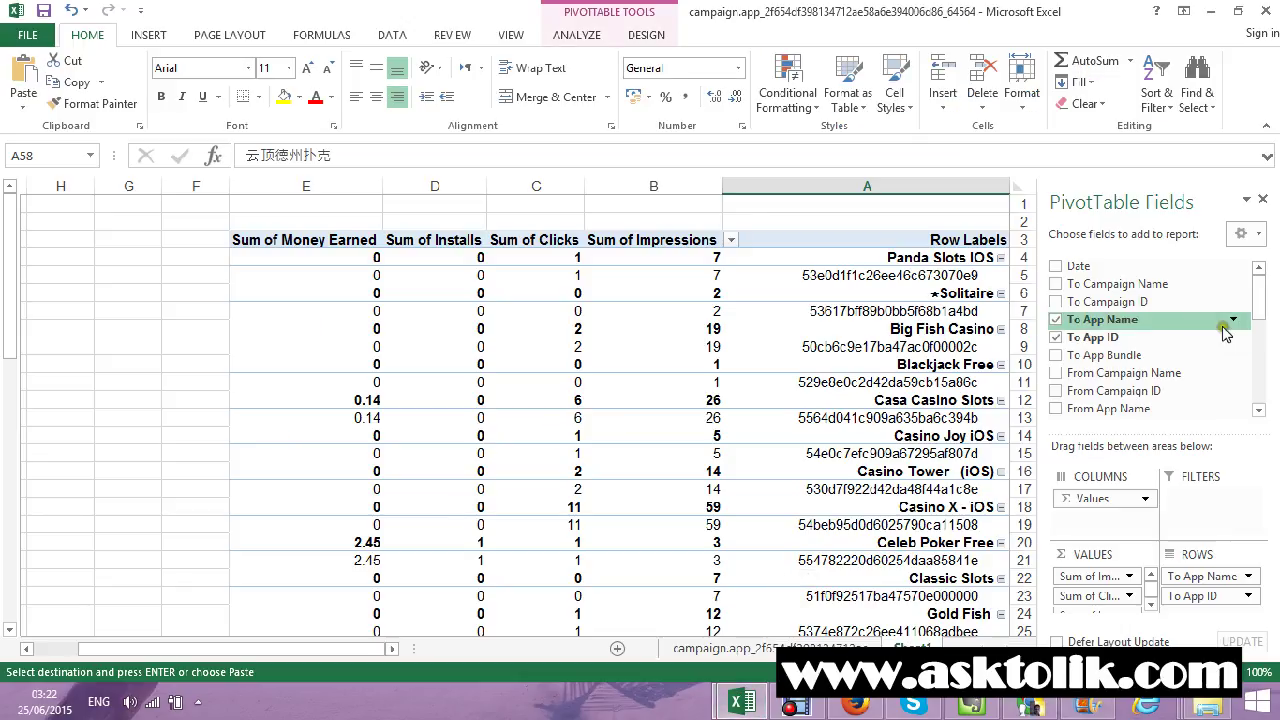
left_click_drag(1255, 313, 1250, 398)
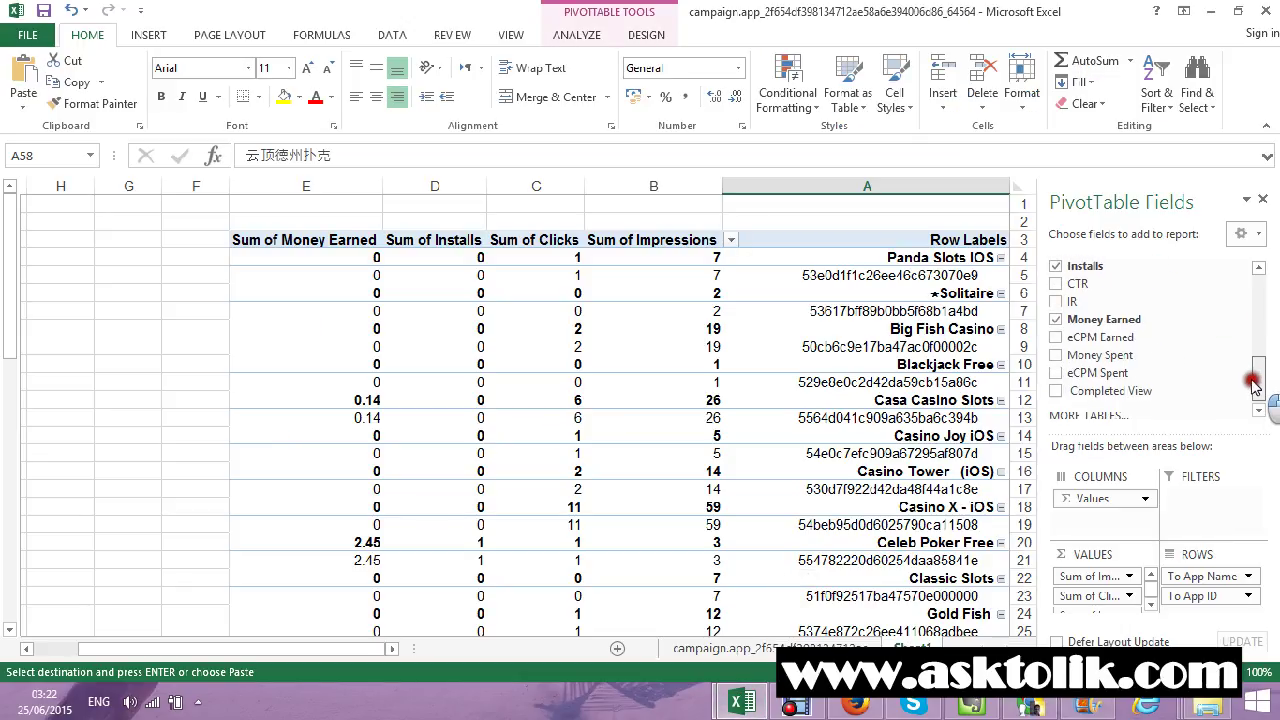